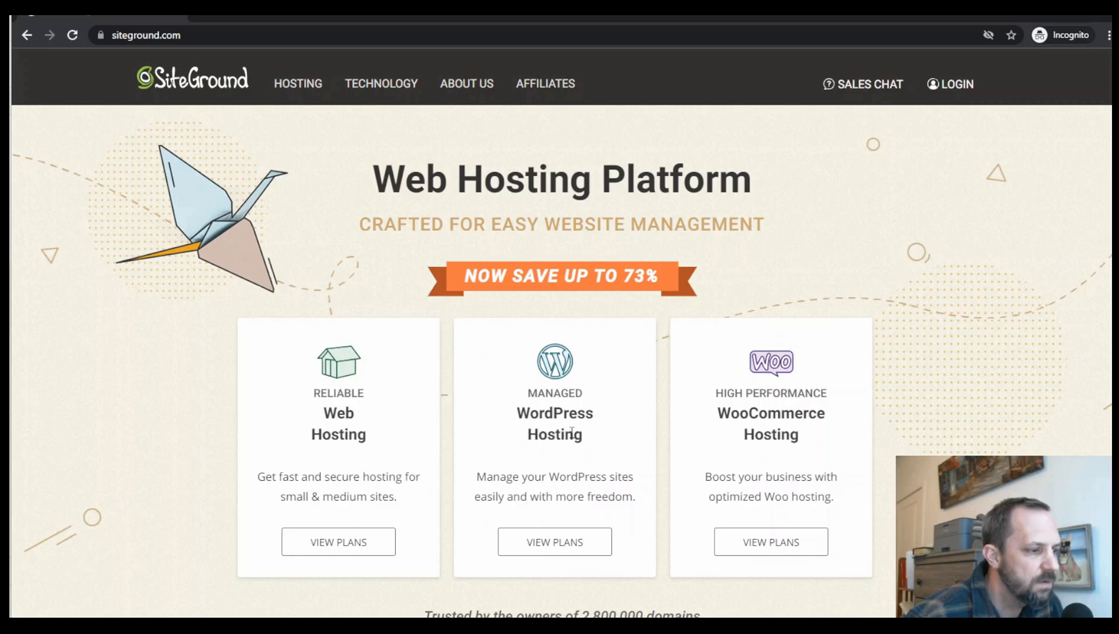
# Open the managed WordPress hosting plans, compare their features, and choose the StartUp plan
pyautogui.click(567, 549)
pyautogui.scroll(-5, 574, 507)
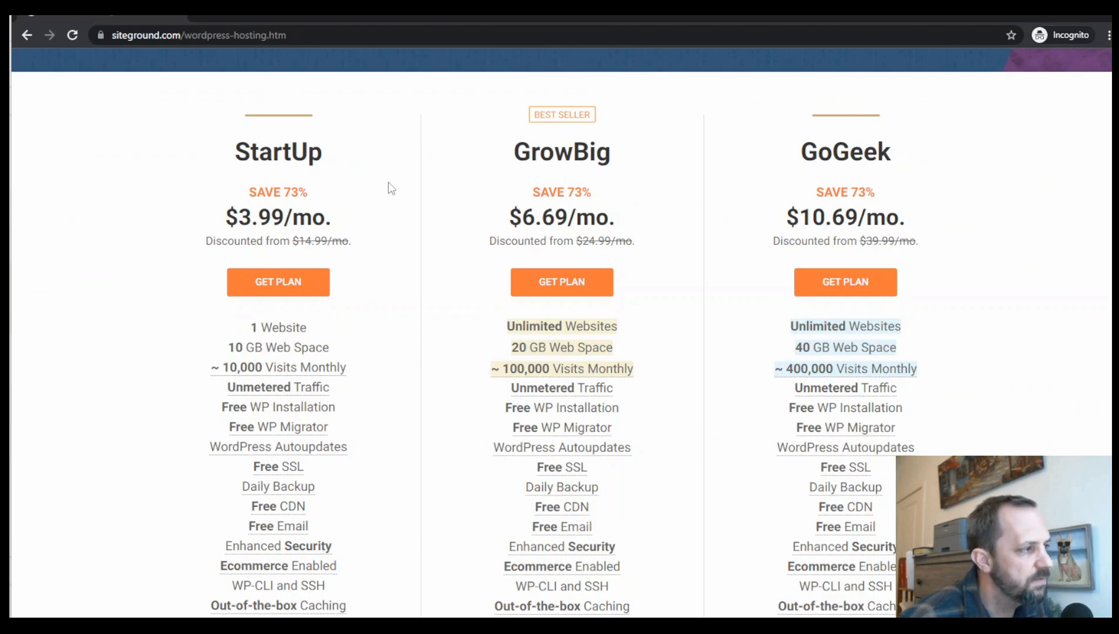
pyautogui.moveTo(271, 388)
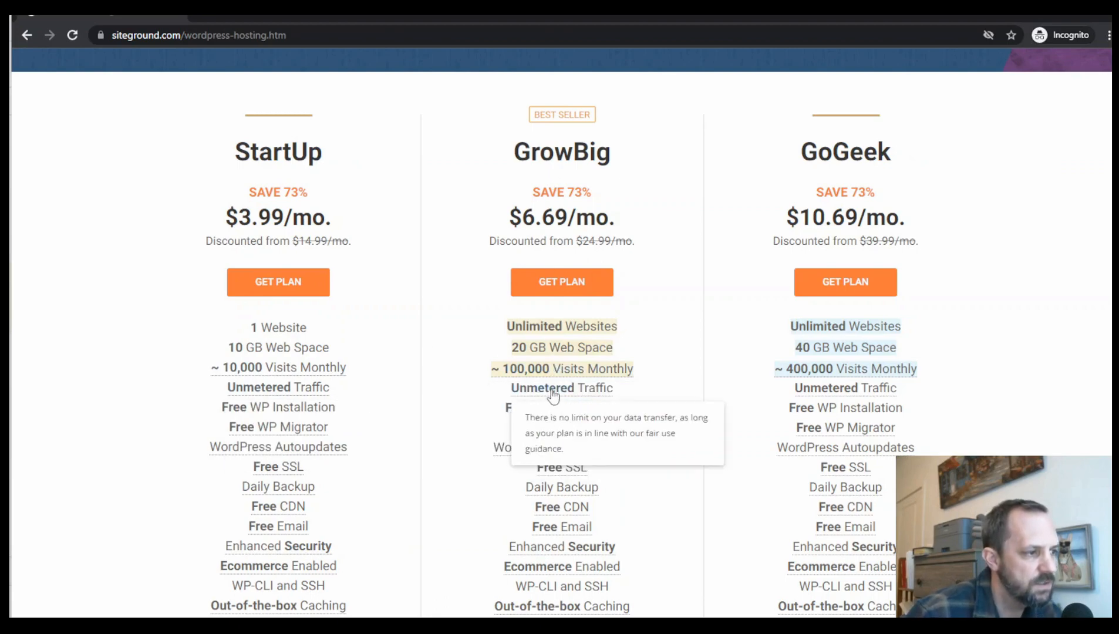
pyautogui.scroll(-2, 375, 309)
pyautogui.scroll(-2, 372, 311)
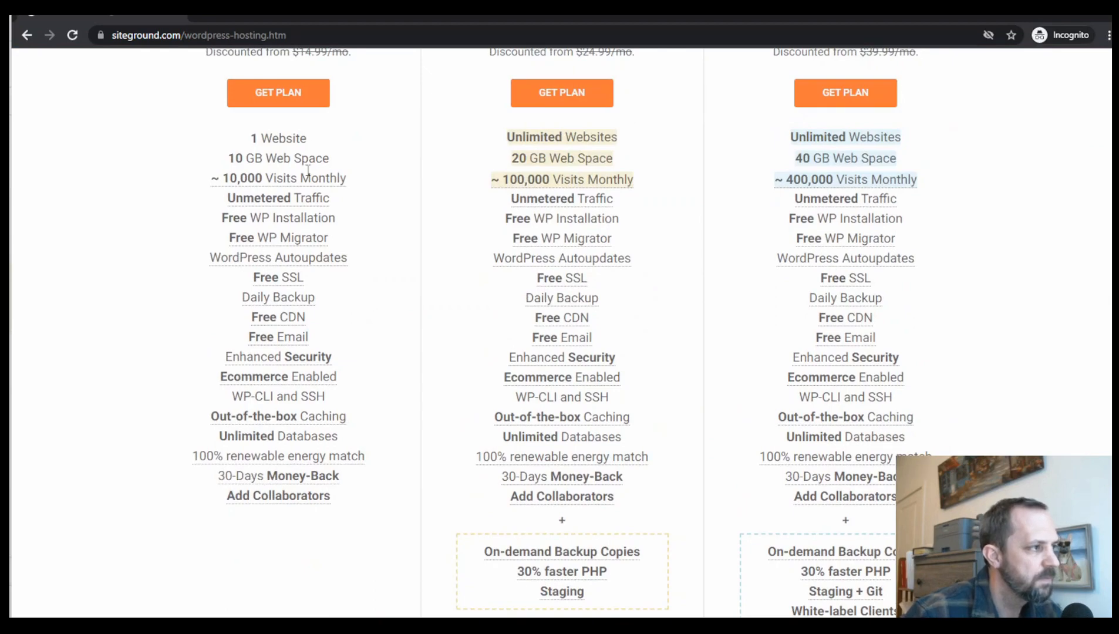
pyautogui.scroll(5, 302, 317)
pyautogui.click(292, 471)
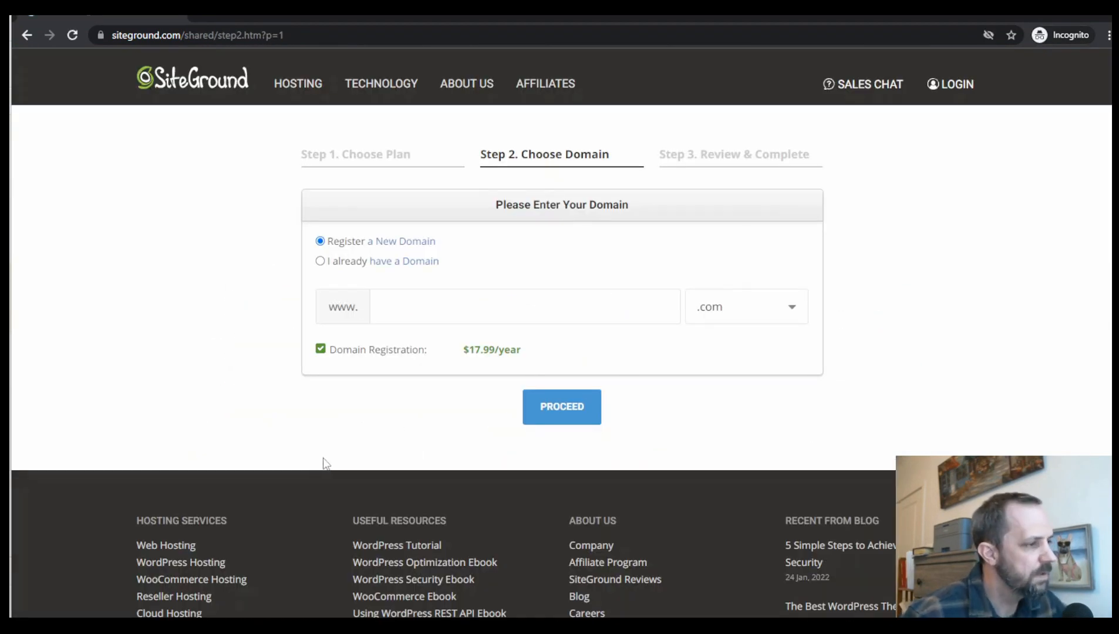
# Request registration of the new domain 2345gfewergweg.com and proceed to the order review
pyautogui.click(421, 312)
pyautogui.write('2')
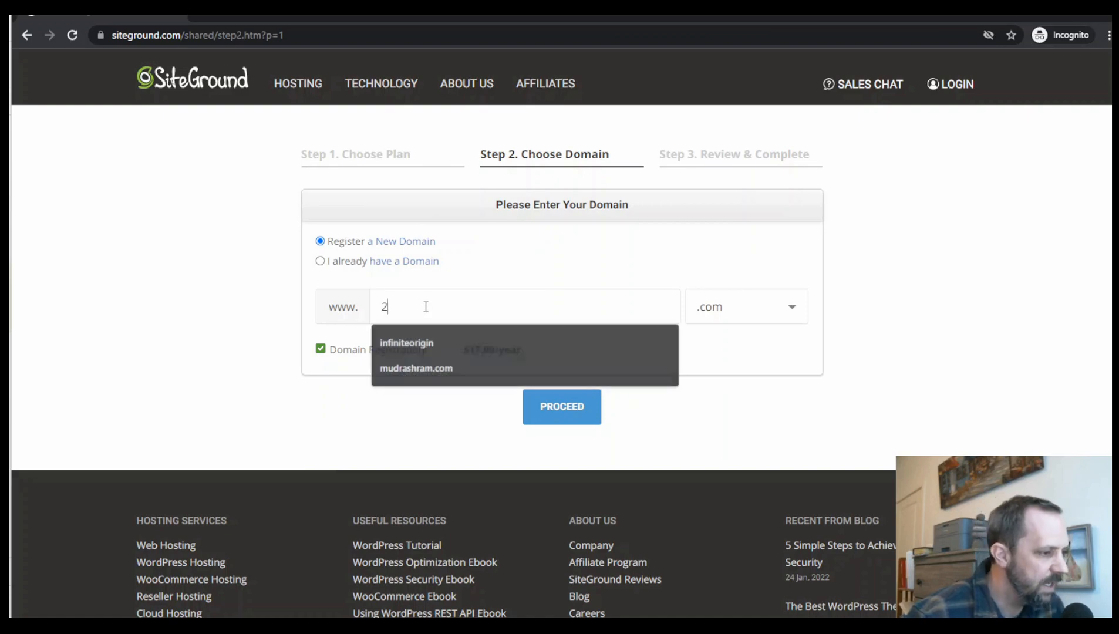
pyautogui.write('345gfewergweg')
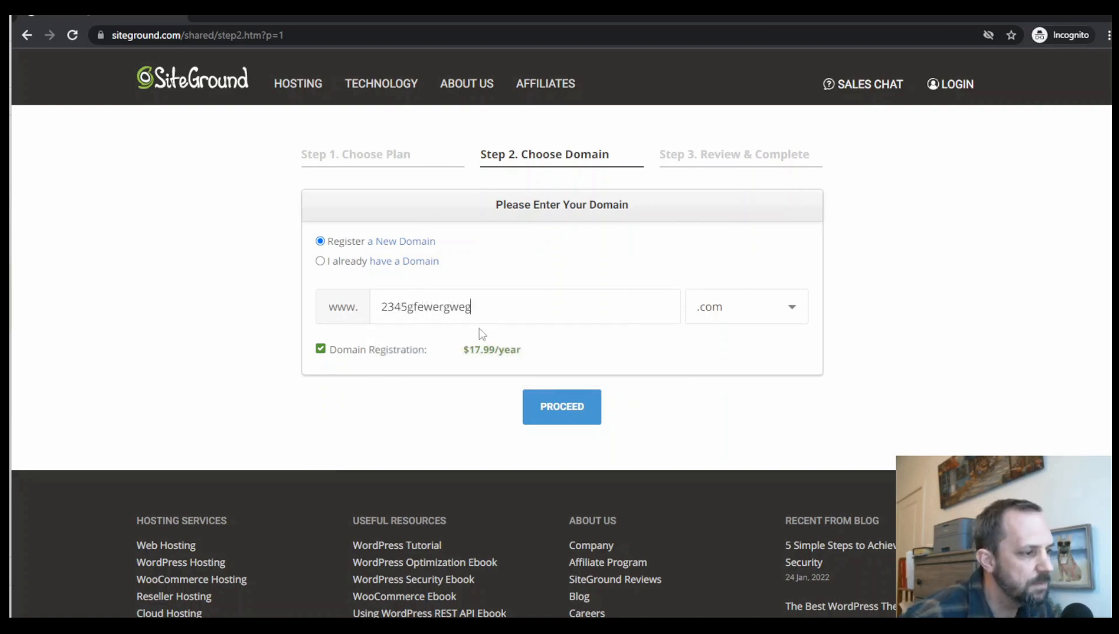
pyautogui.click(573, 418)
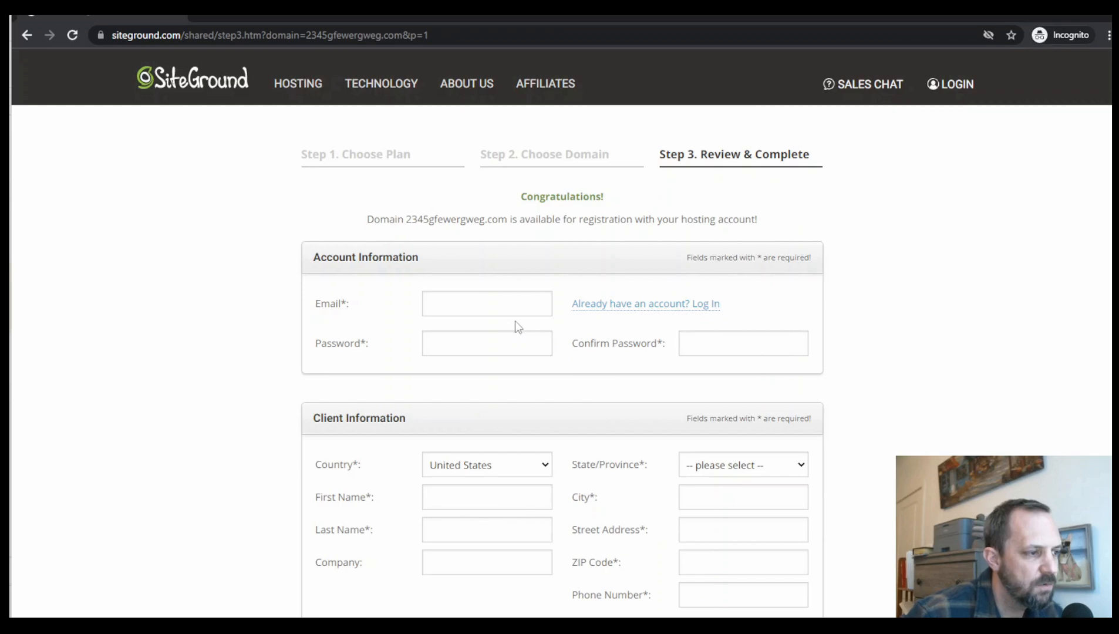
# Add the Domain Privacy extra to the hosting order and look over the rest of the order form
pyautogui.scroll(-15, 571, 375)
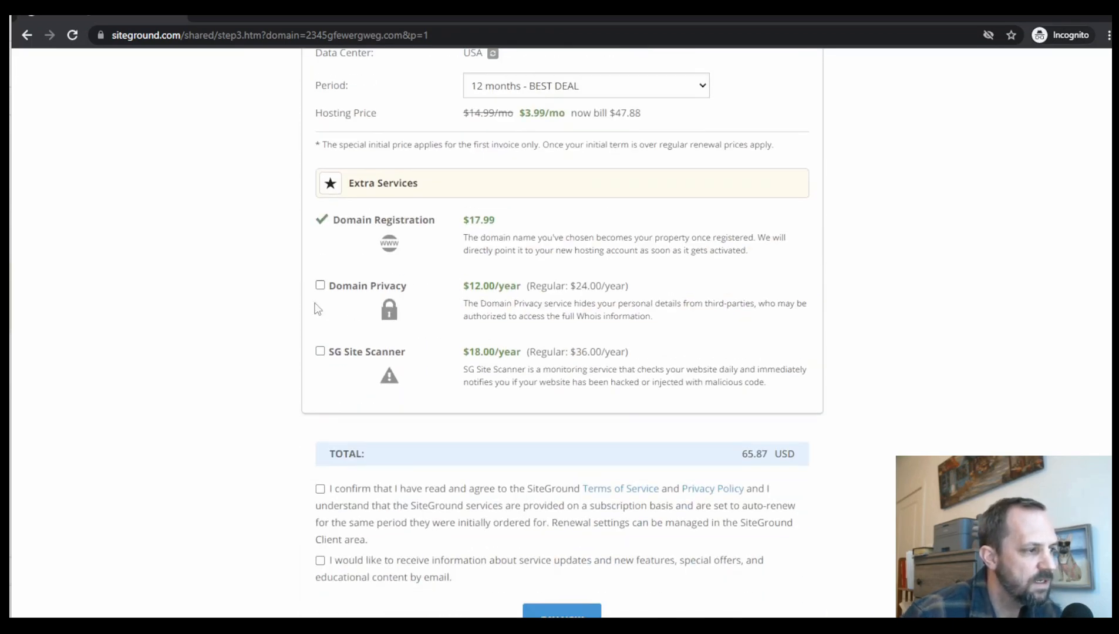
pyautogui.click(320, 286)
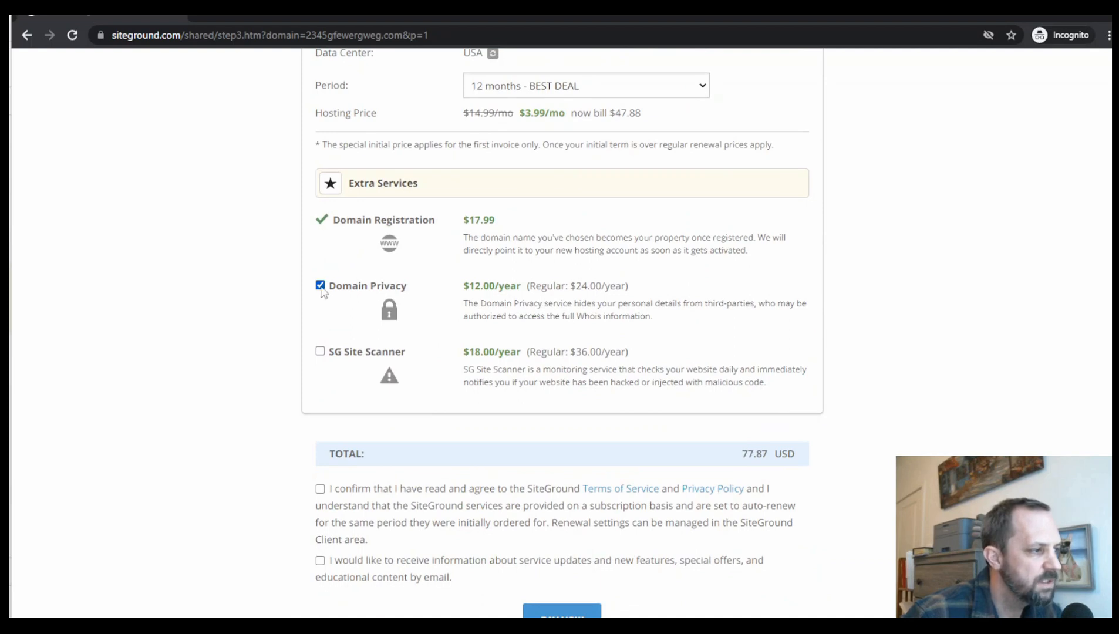
pyautogui.click(320, 286)
pyautogui.click(320, 286)
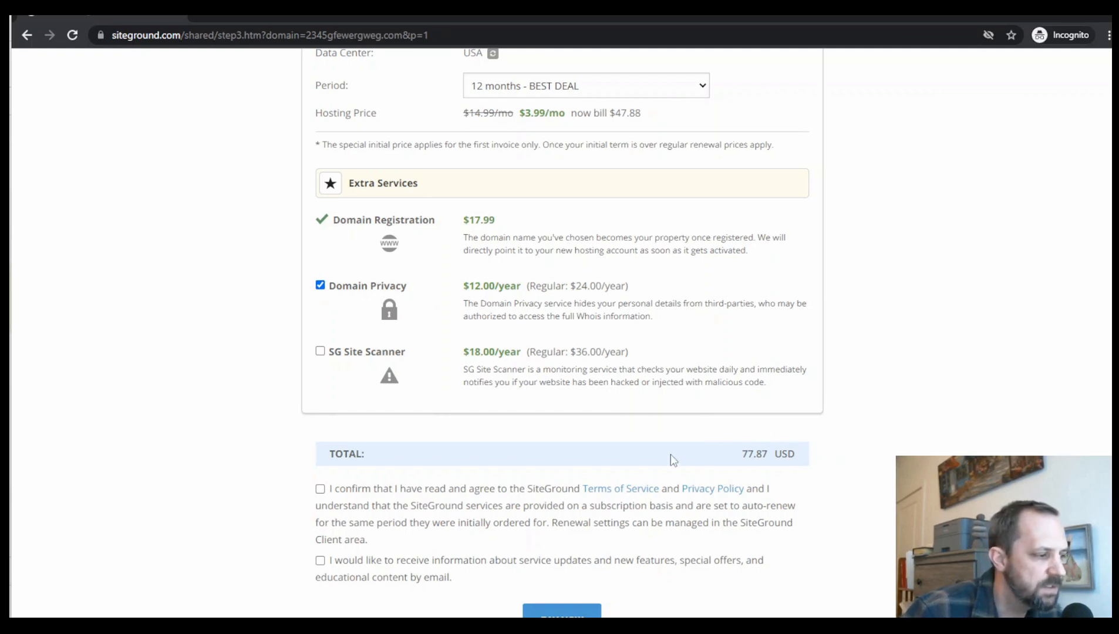
pyautogui.scroll(-3, 762, 448)
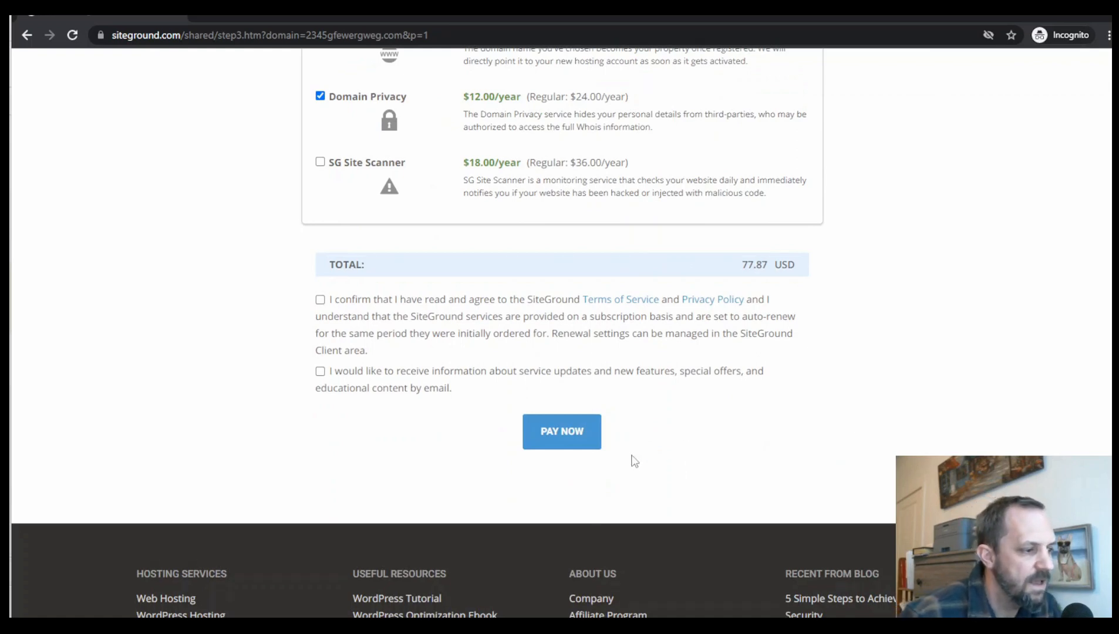
pyautogui.scroll(6, 652, 447)
pyautogui.scroll(10, 662, 430)
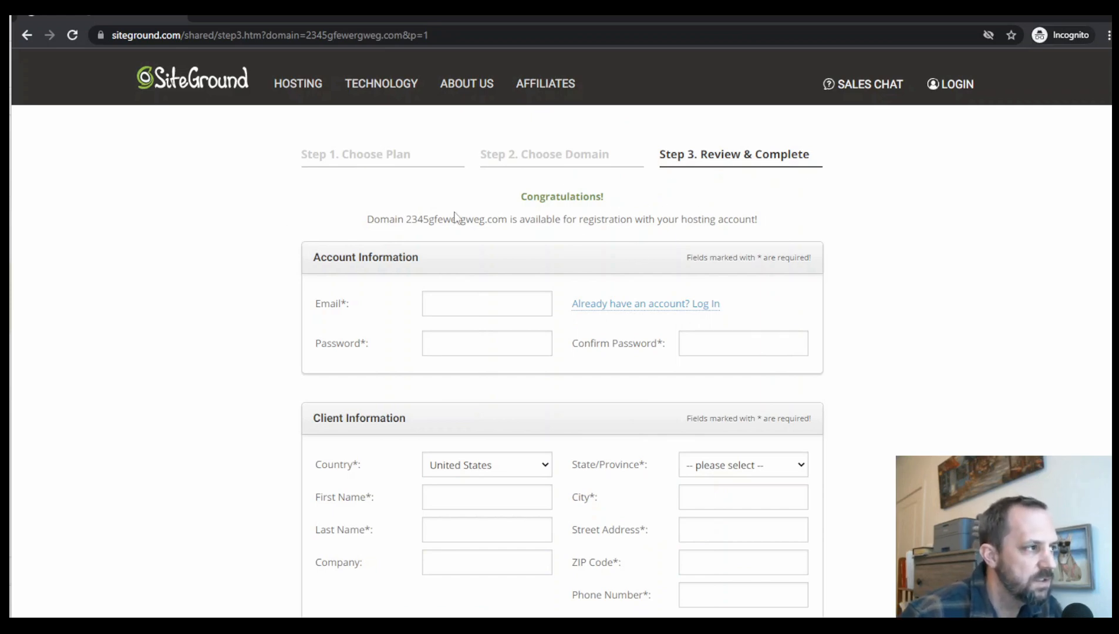
# Leave the incognito order page and open the websites list in the existing SiteGround account
pyautogui.click(1100, 10)
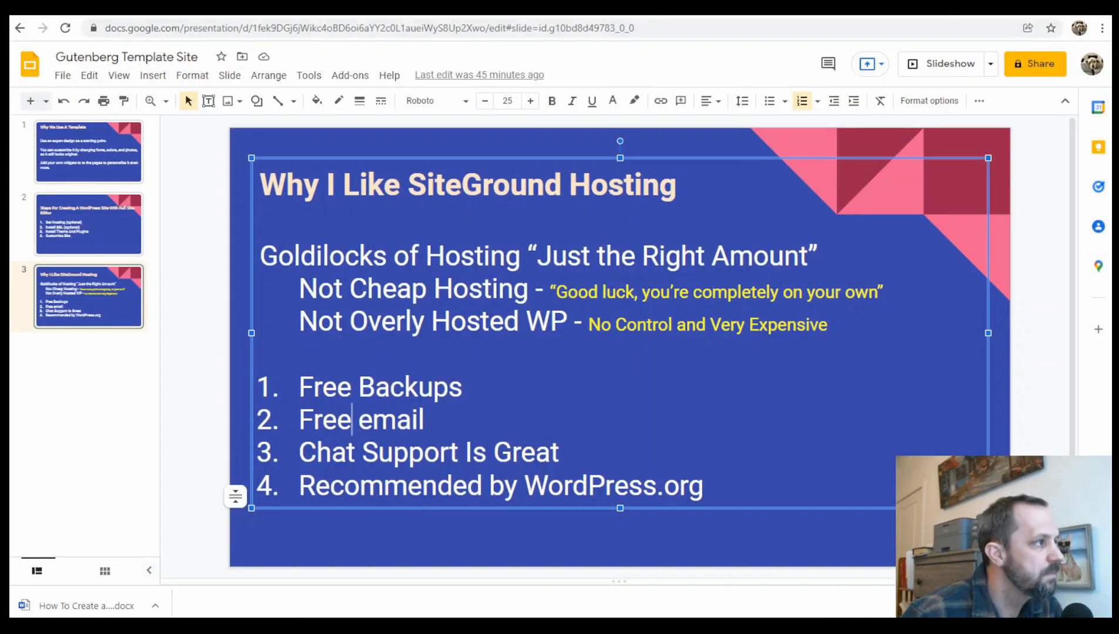
pyautogui.click(385, 7)
pyautogui.click(353, 80)
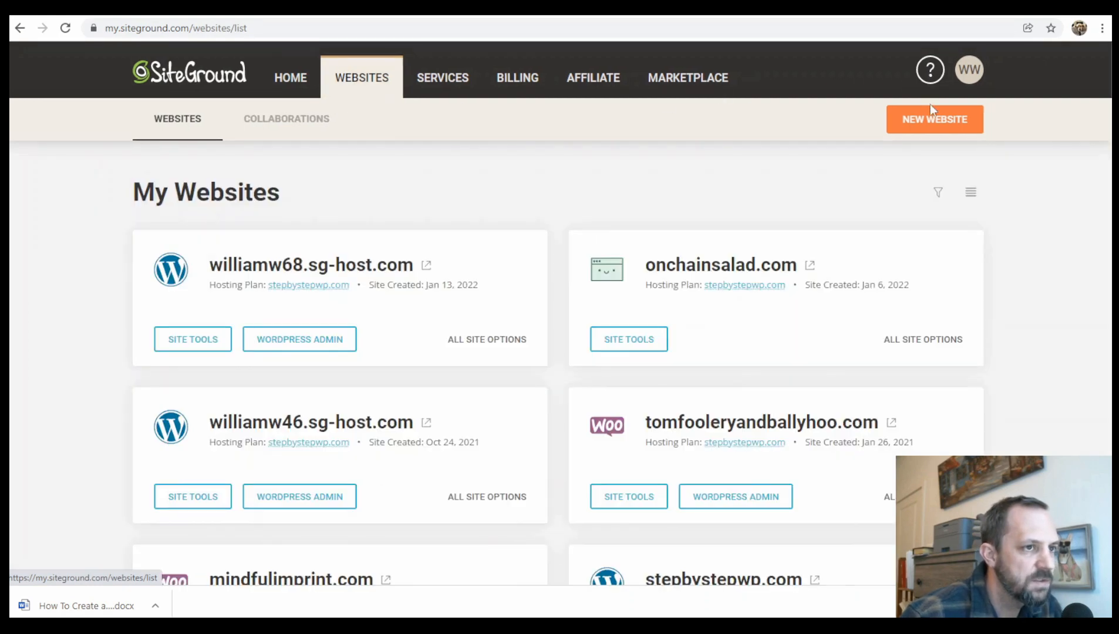
# Start adding a new website to the hosting plan using the free temporary domain
pyautogui.click(935, 120)
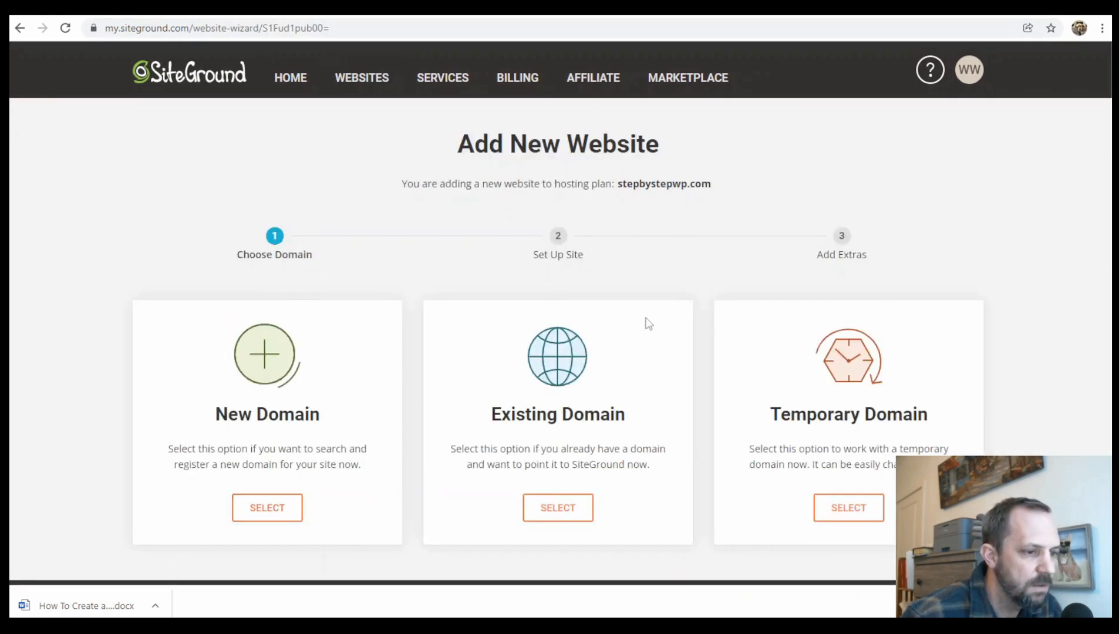
pyautogui.click(849, 518)
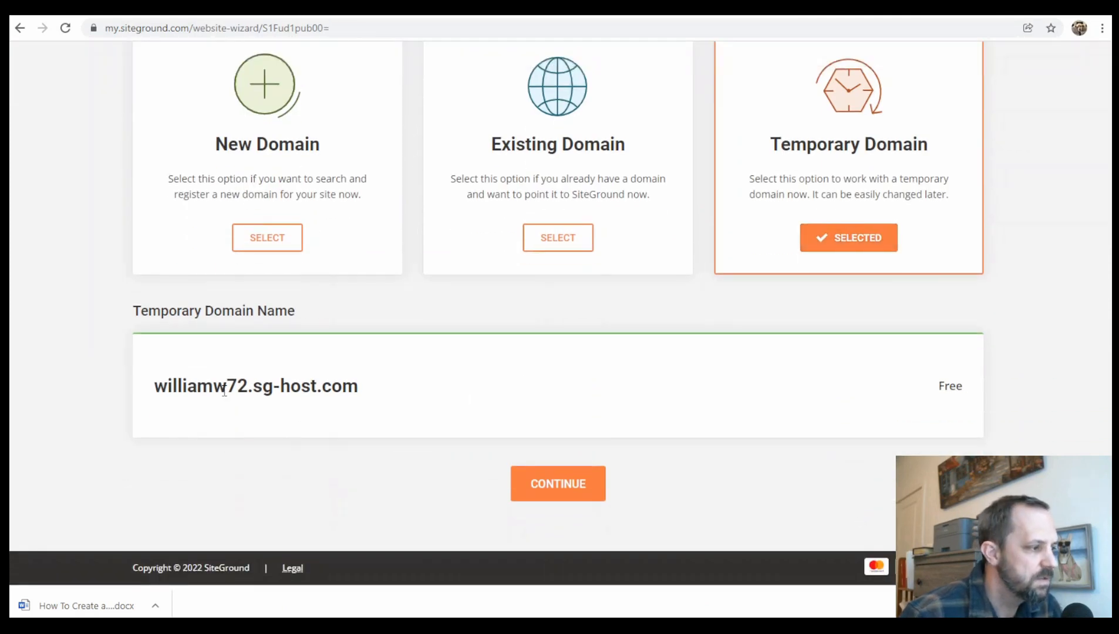
pyautogui.click(582, 494)
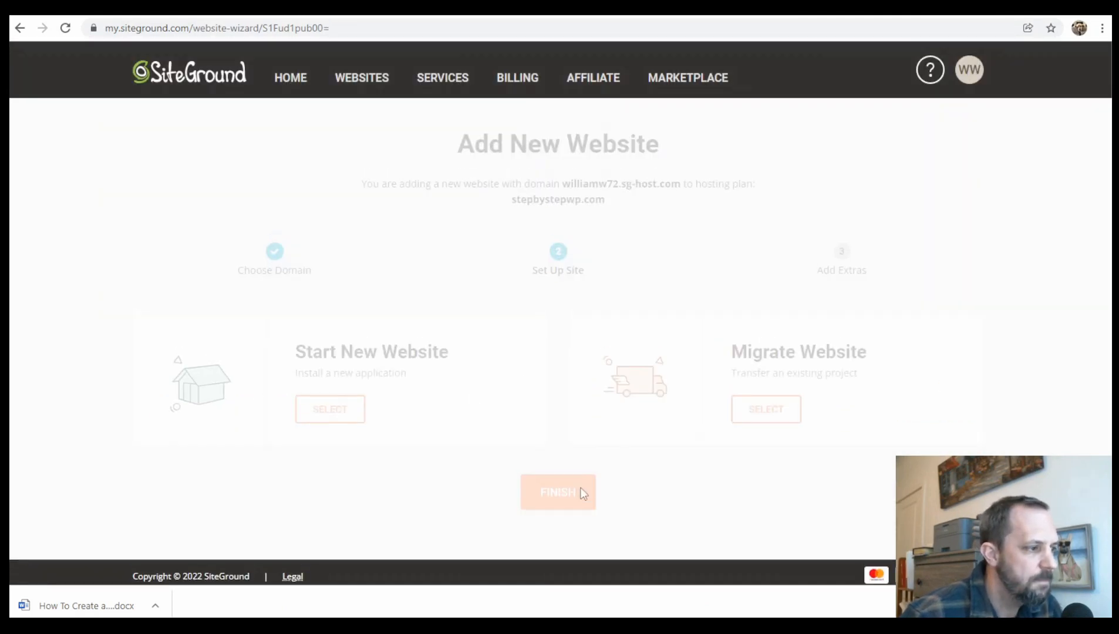
# Set the site up as a new WordPress website and finish the wizard without adding SG Site Scanner
pyautogui.click(344, 418)
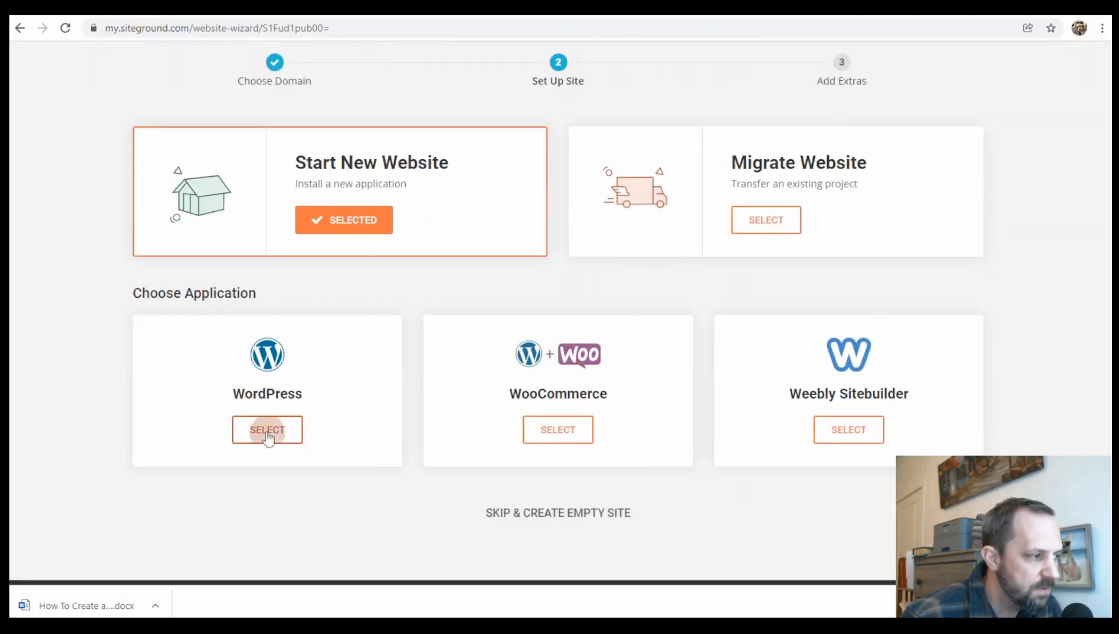
pyautogui.click(267, 428)
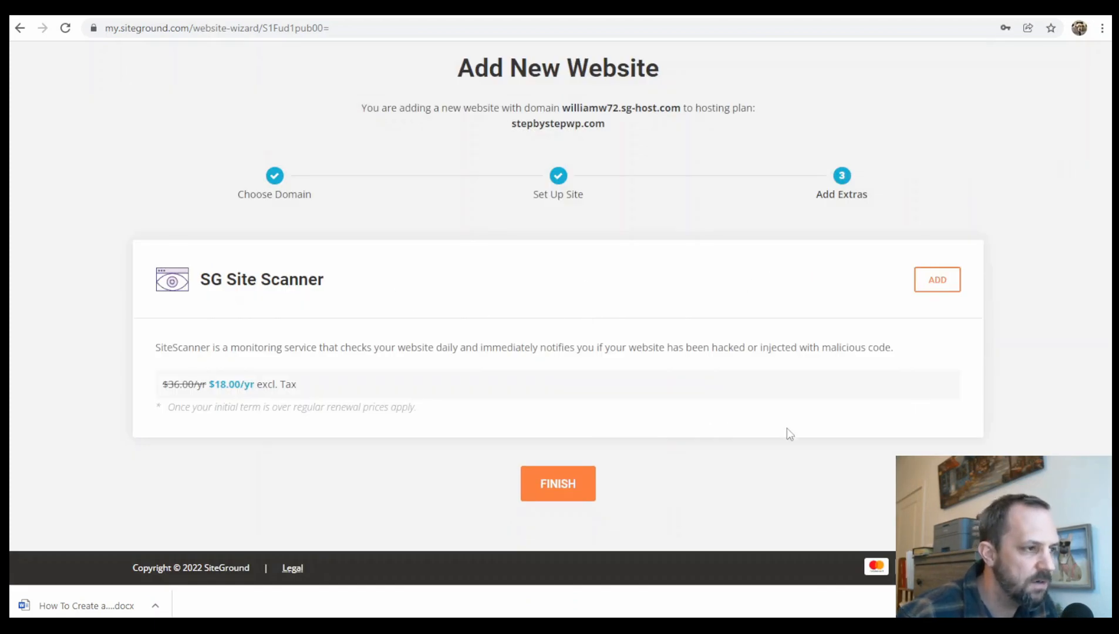
pyautogui.click(587, 496)
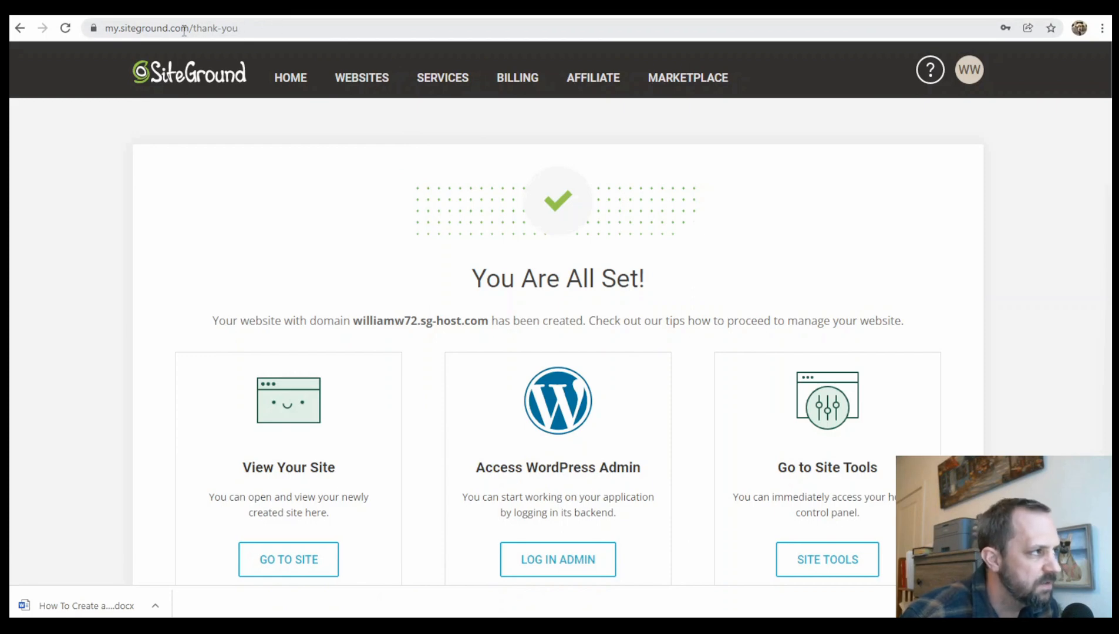
# Open the newly created WordPress site from the account's websites list and look over its homepage
pyautogui.click(362, 79)
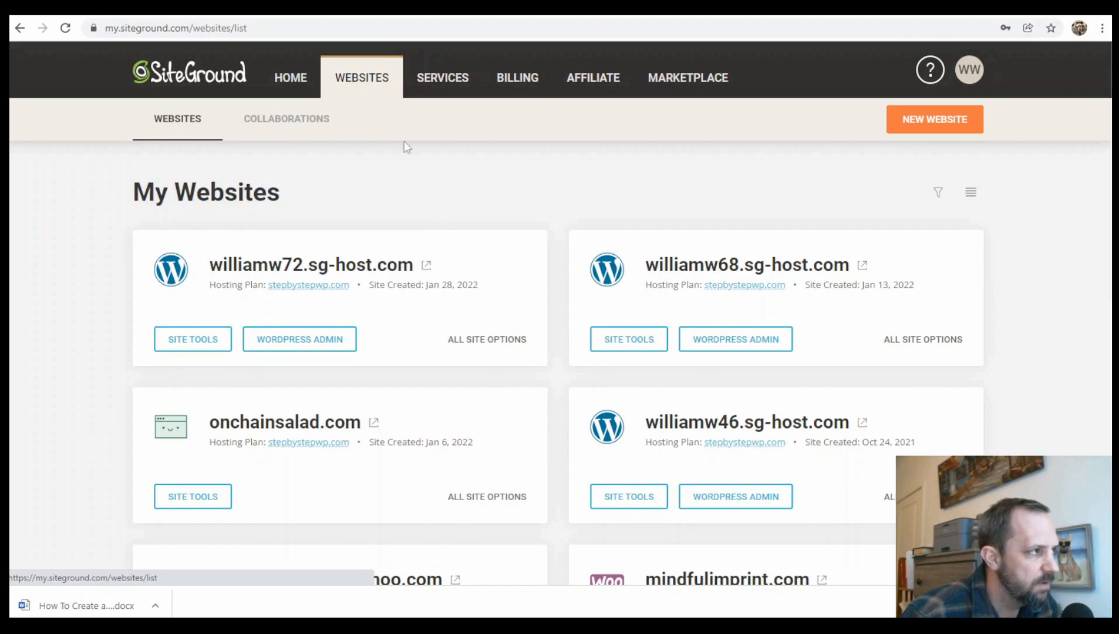
pyautogui.click(427, 267)
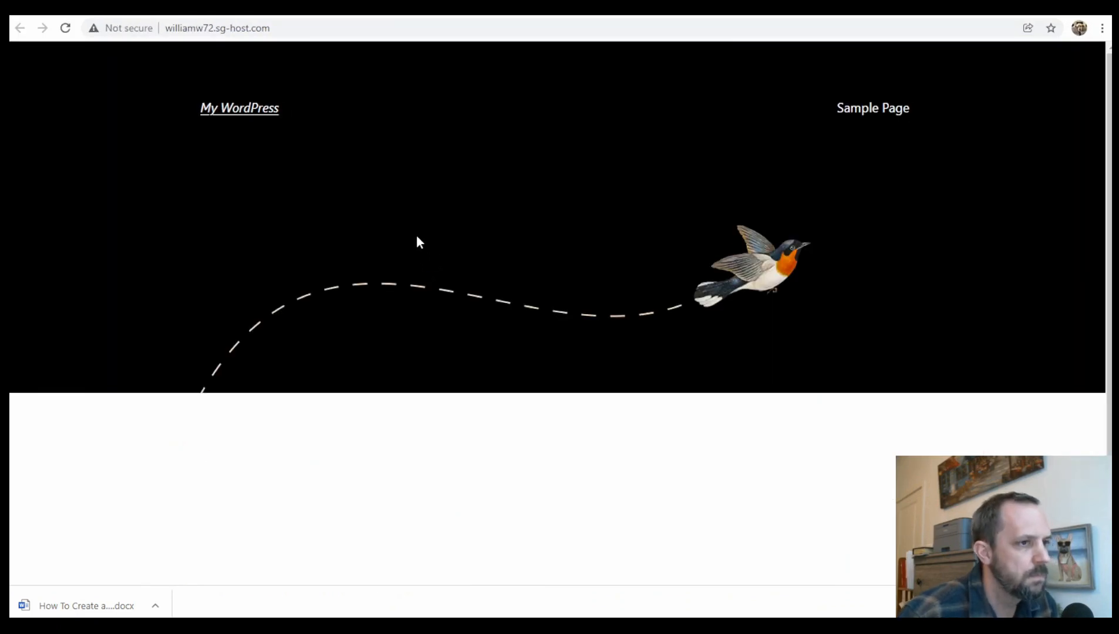
pyautogui.scroll(-2, 589, 274)
pyautogui.scroll(2, 573, 283)
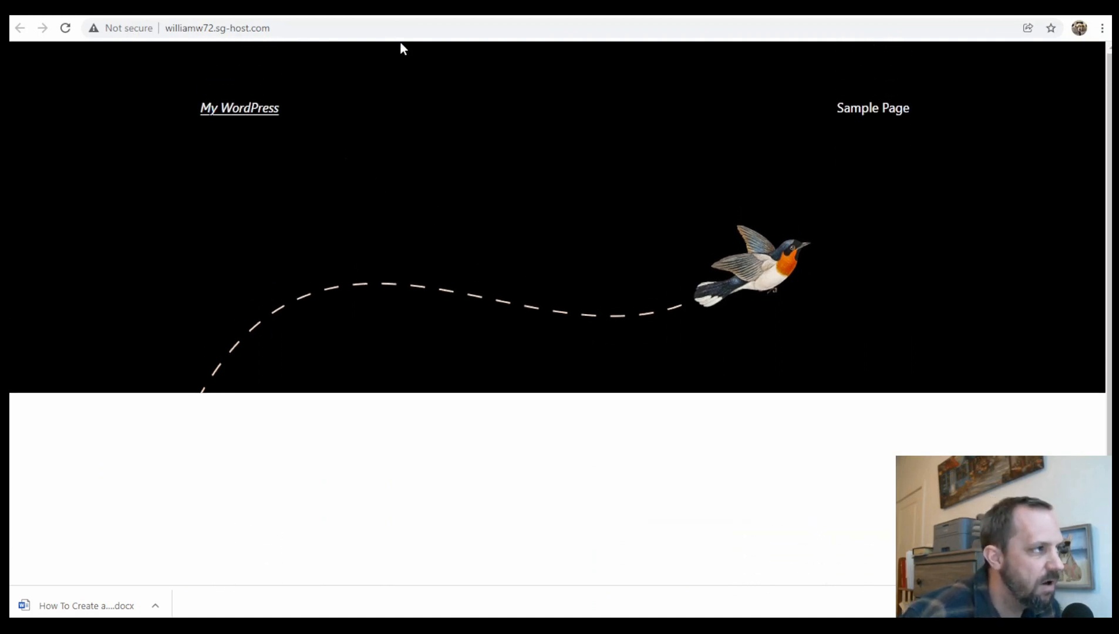
# Go to the new site's WordPress login page by adding /wp-login.php to its address
pyautogui.click(316, 28)
pyautogui.click(316, 28)
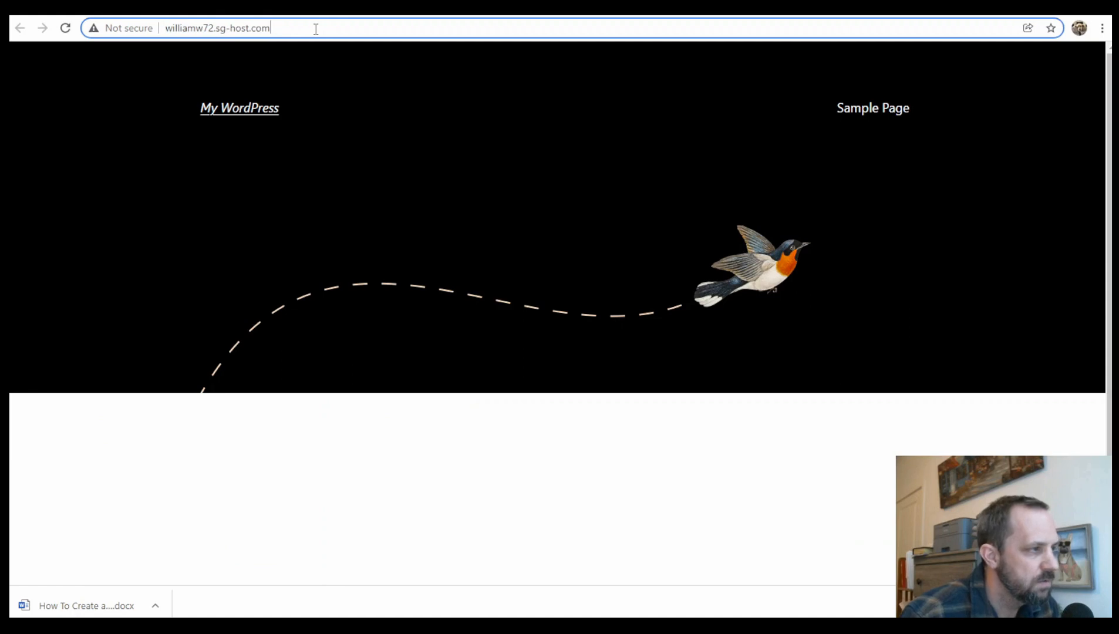
pyautogui.write('/')
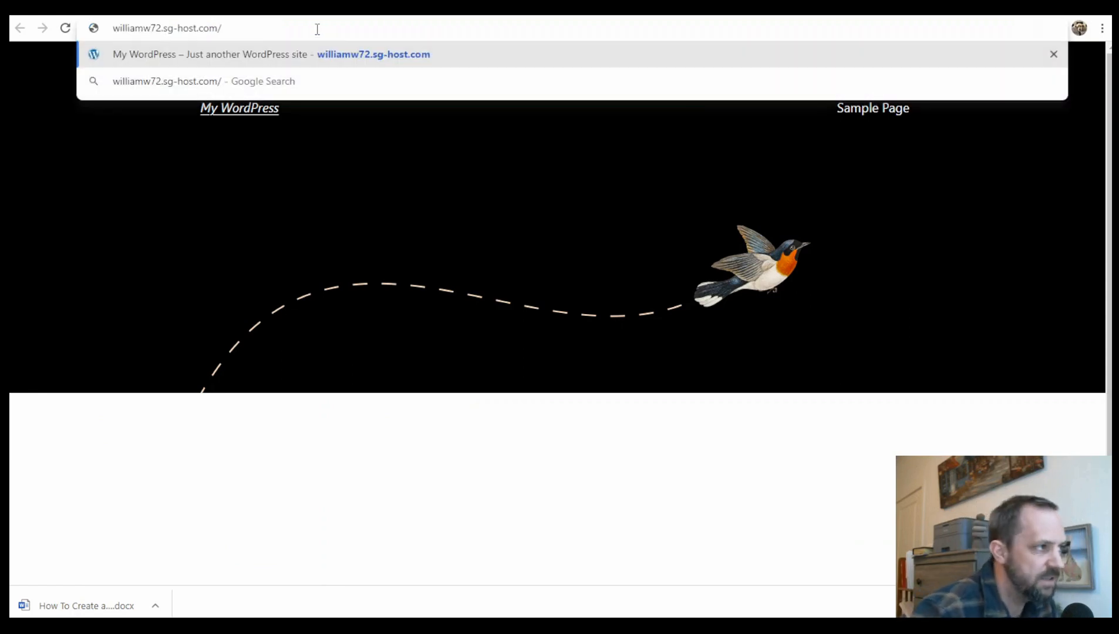
pyautogui.write('wp')
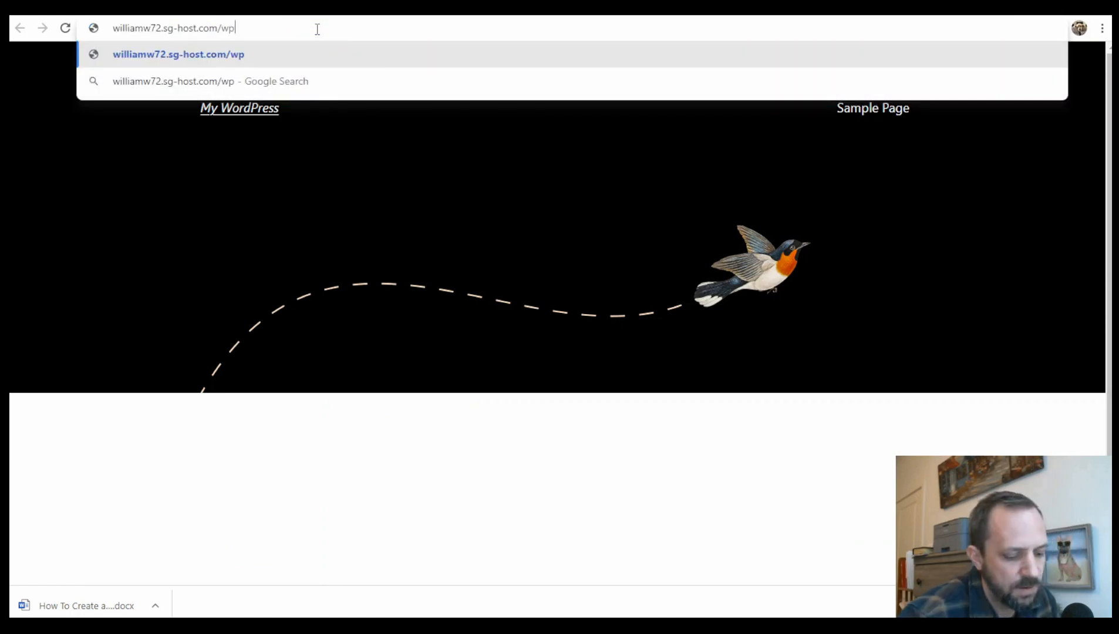
pyautogui.write('-log')
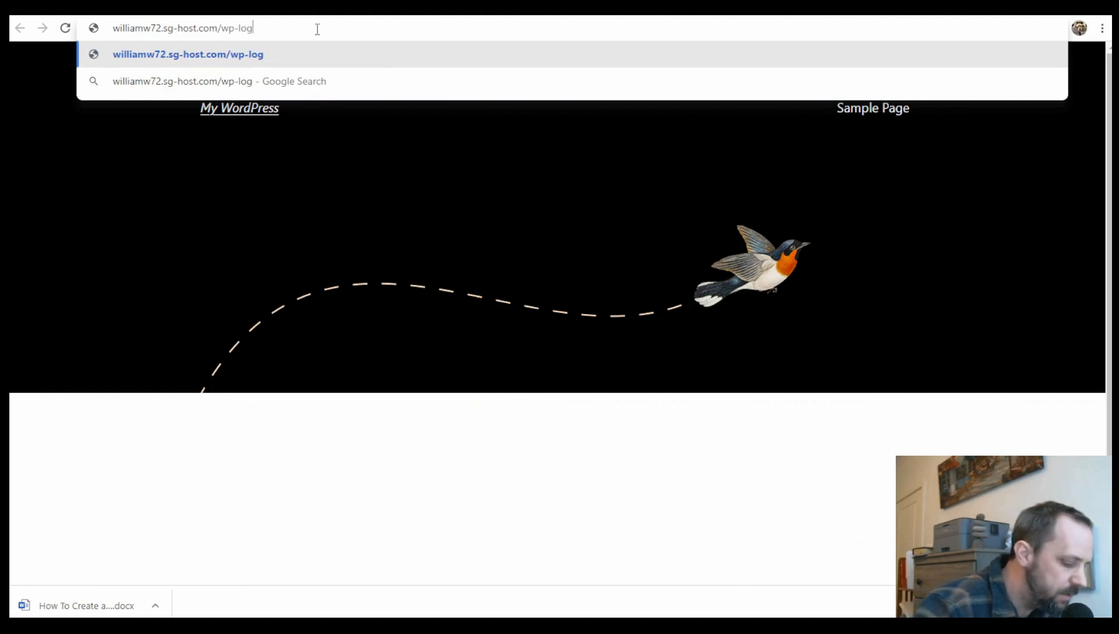
pyautogui.write('in.php')
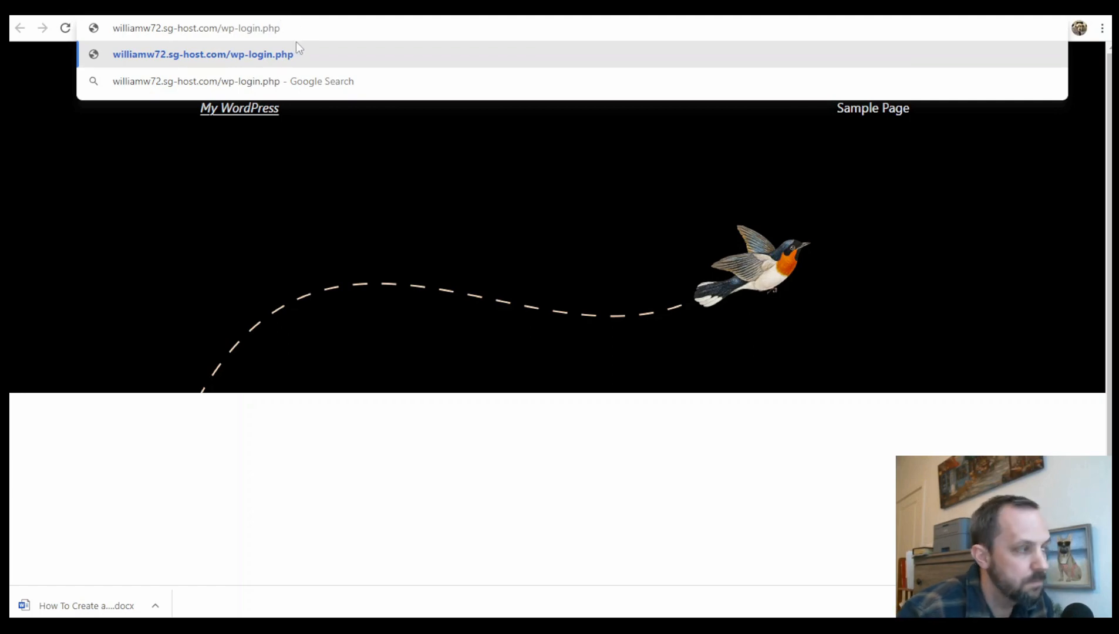
pyautogui.press('Return')
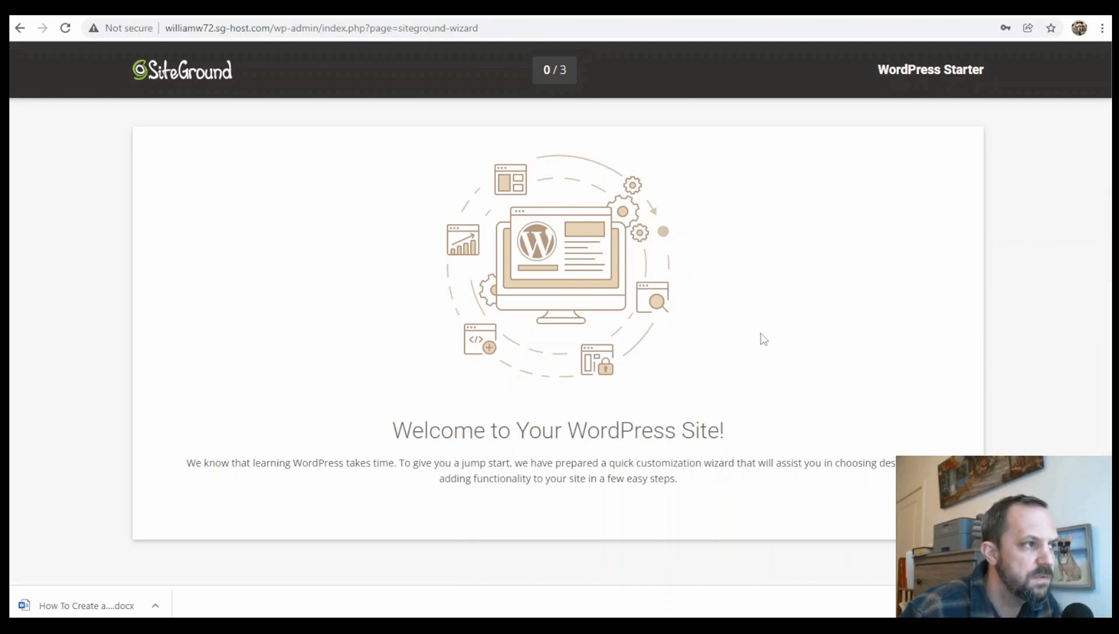
# Exit the WordPress Starter wizard to the site's admin dashboard
pyautogui.scroll(-2, 764, 339)
pyautogui.click(559, 558)
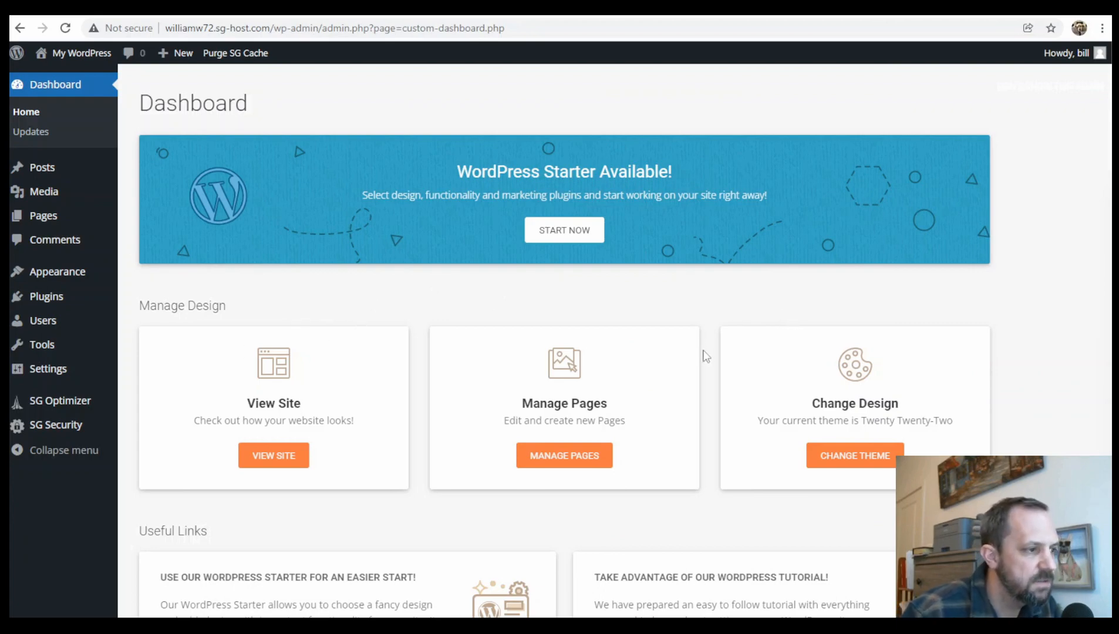
# Switch the admin area to the default WordPress dashboard, look it over, and switch back to the Simplified Dashboard
pyautogui.scroll(-15, 711, 318)
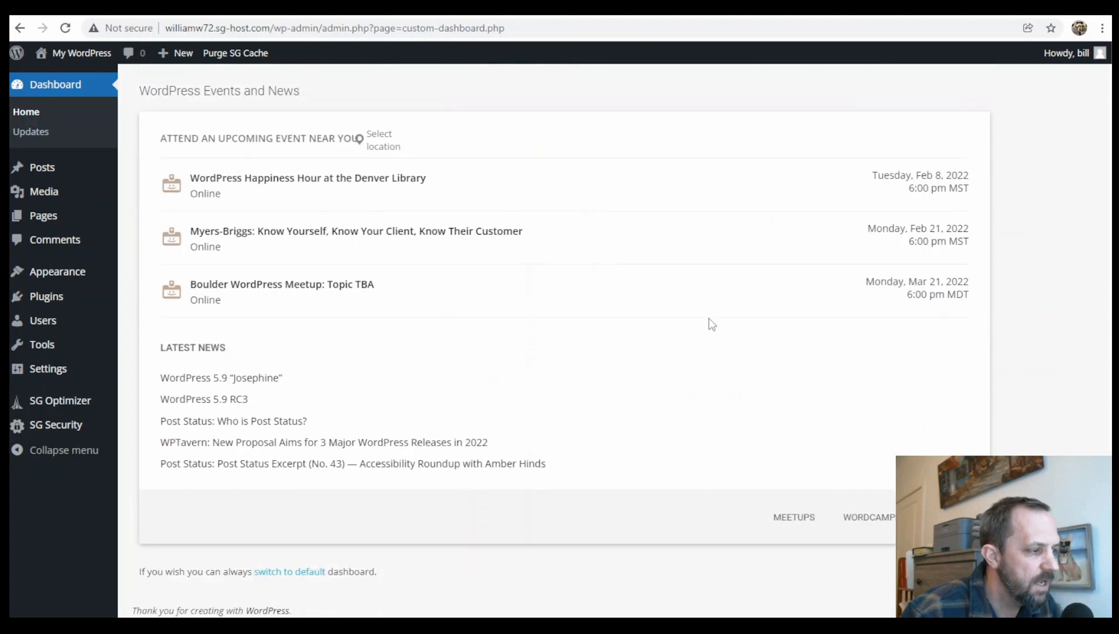
pyautogui.click(316, 574)
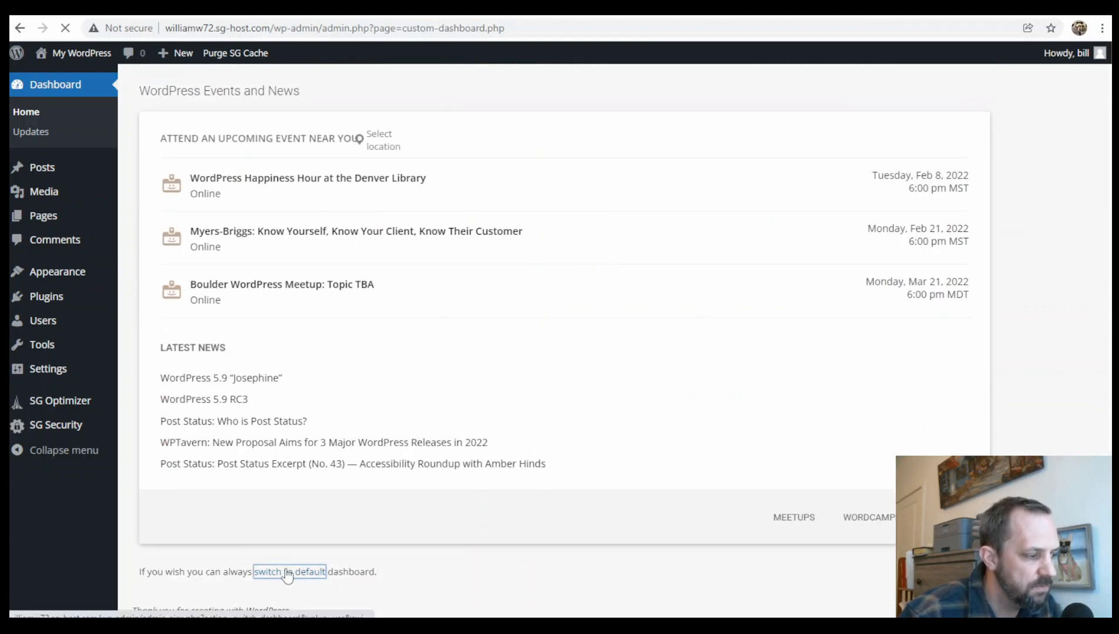
pyautogui.scroll(-5, 458, 473)
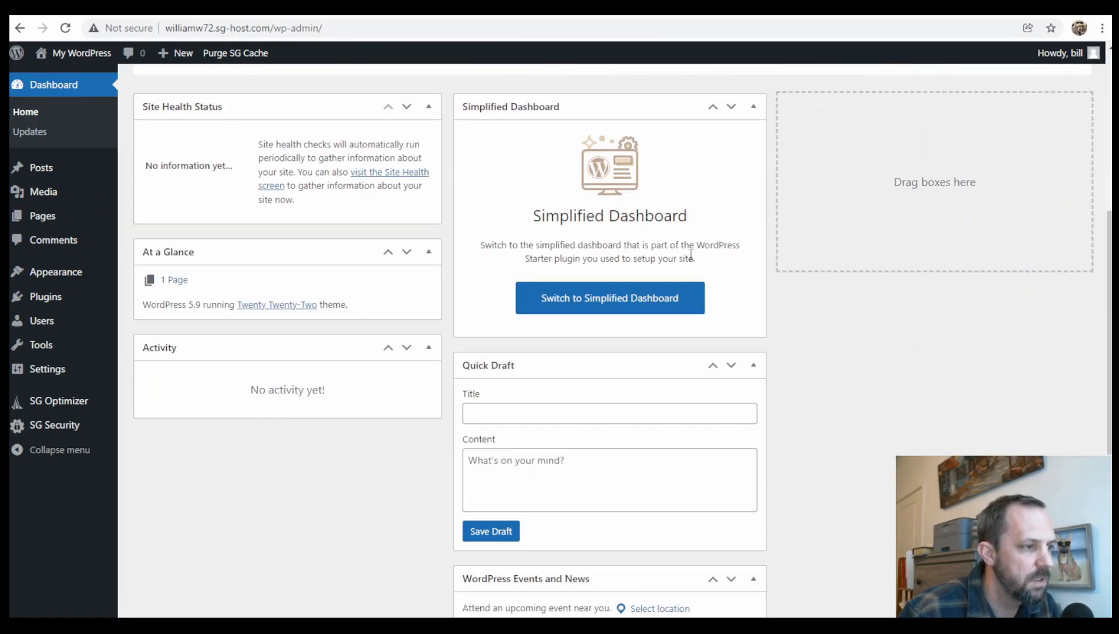
pyautogui.click(608, 297)
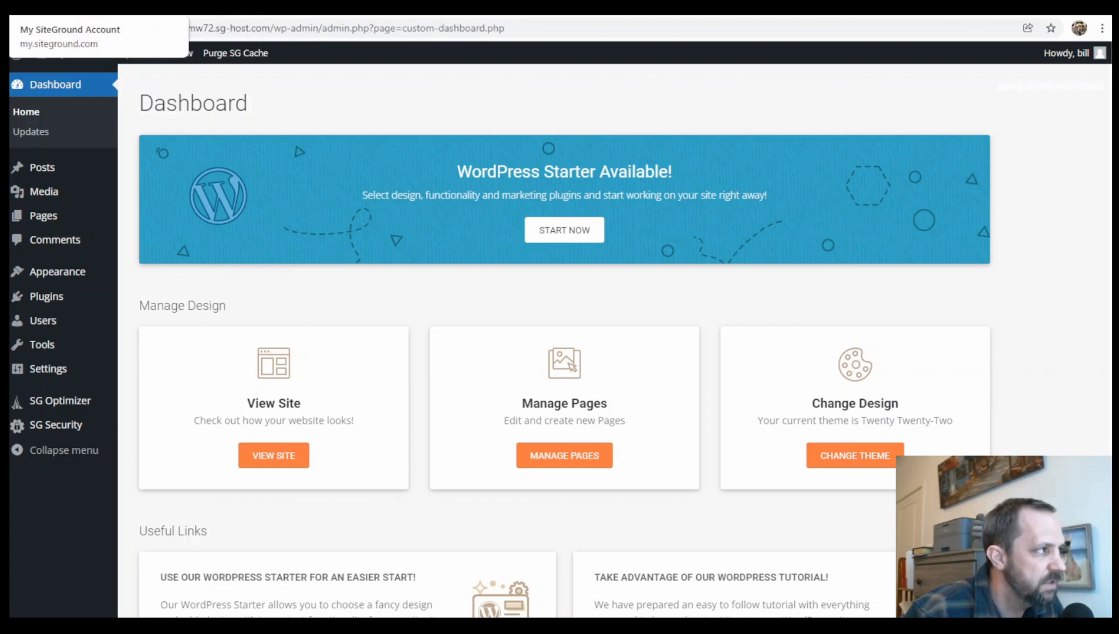
# Switch to the SiteGround account and open the SSL Manager in the new WordPress site's Site Tools
pyautogui.click(61, 14)
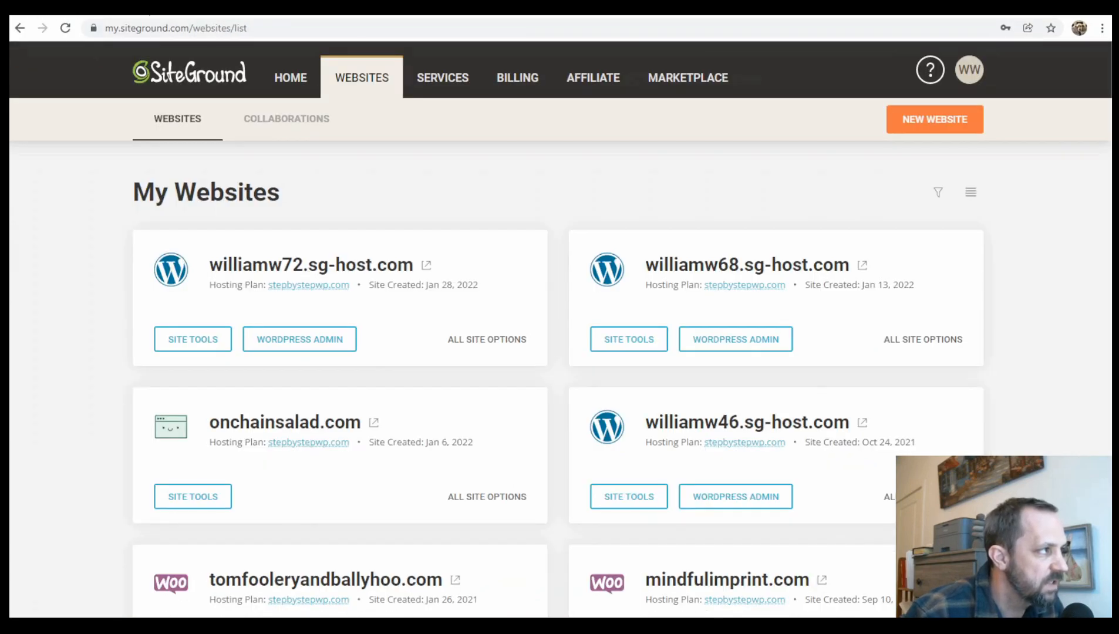
pyautogui.click(150, 13)
pyautogui.click(61, 14)
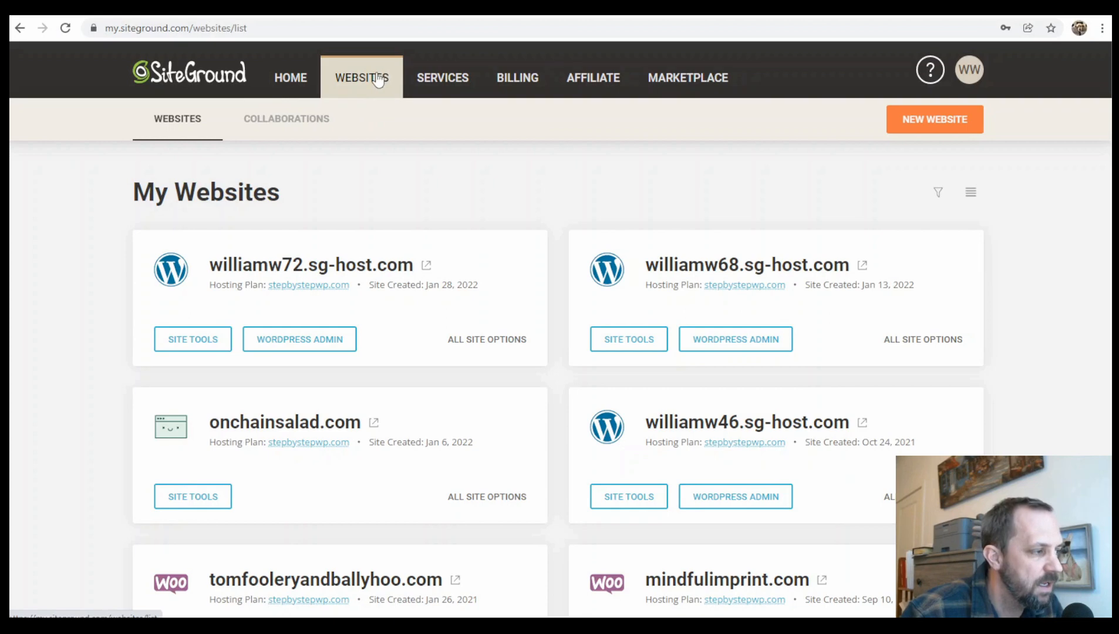
pyautogui.click(208, 346)
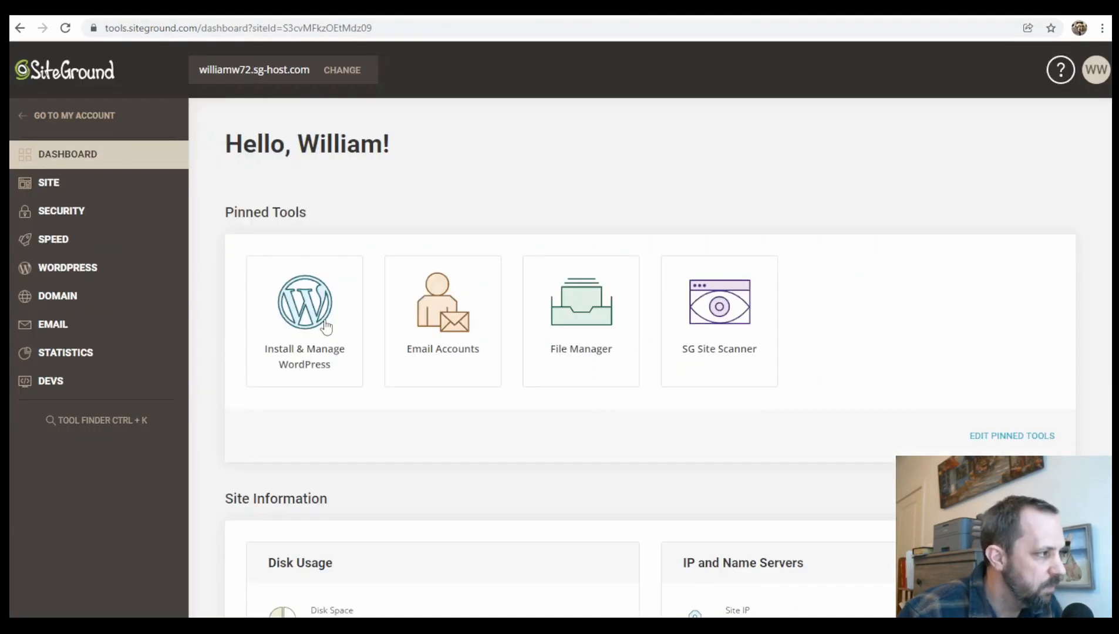
pyautogui.click(70, 216)
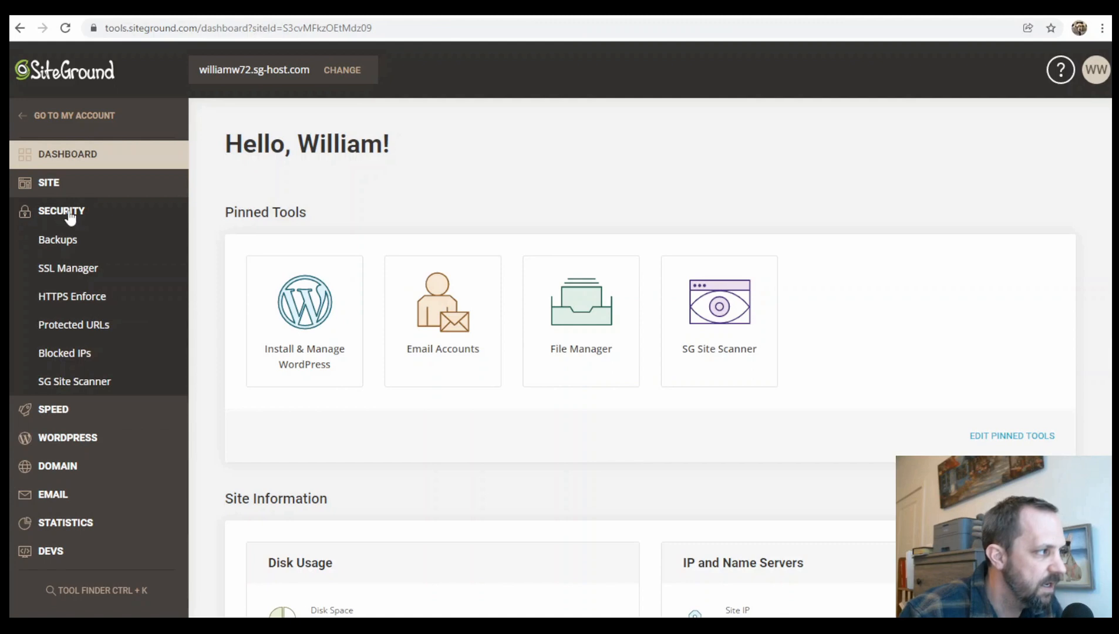
pyautogui.click(75, 272)
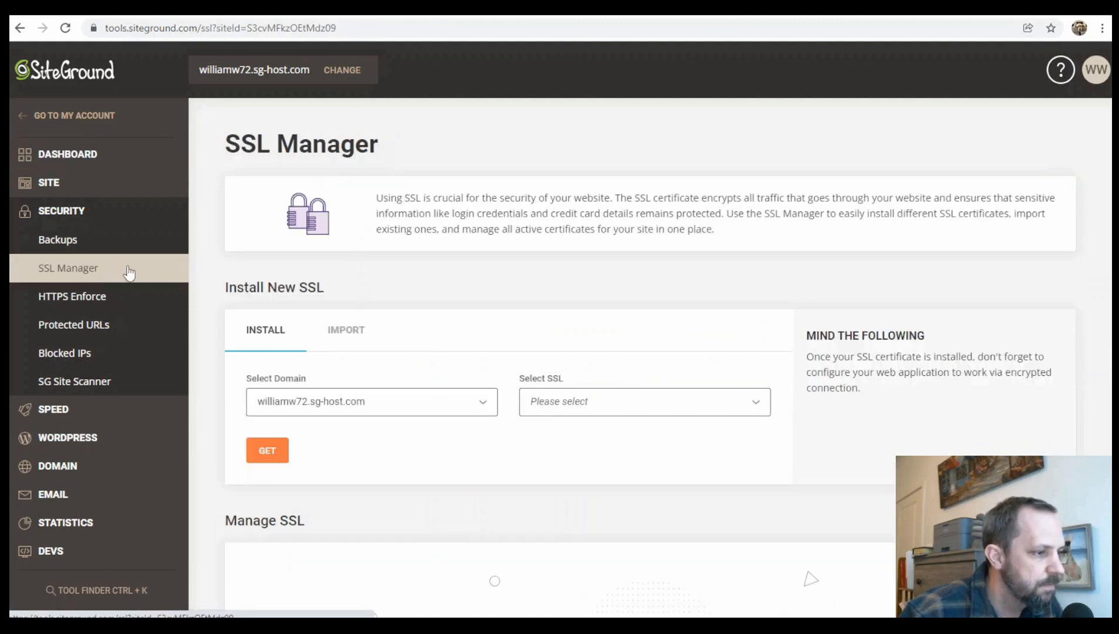
# Install a Let's Encrypt SSL certificate for the new site's domain
pyautogui.click(571, 409)
pyautogui.click(557, 432)
pyautogui.click(272, 450)
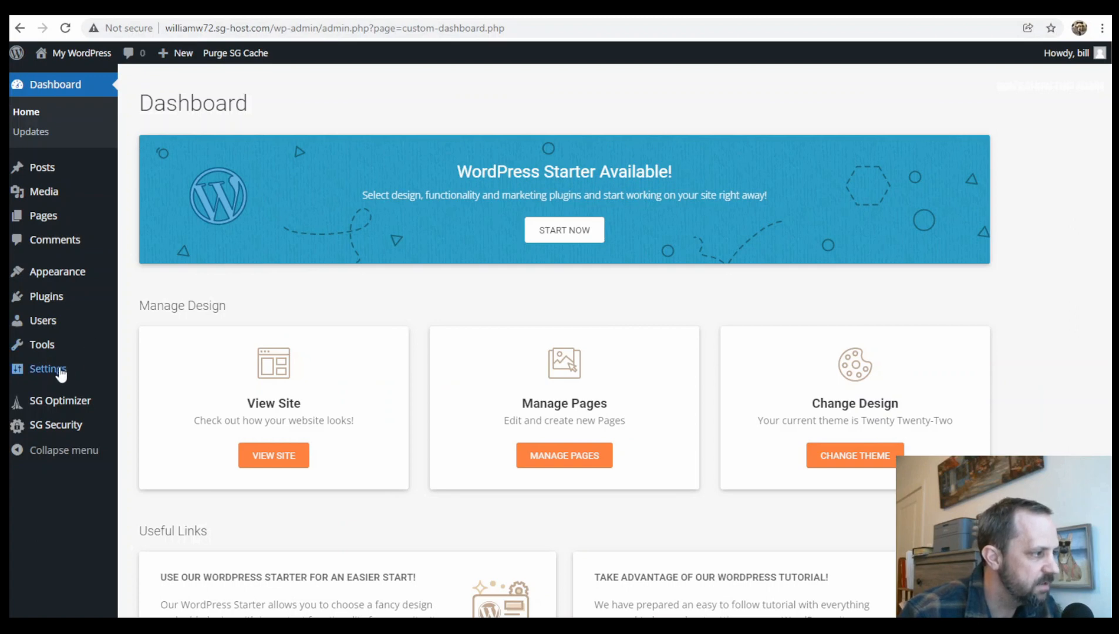
# In WordPress General Settings, change both the WordPress Address and Site Address from http to https and save the changes
pyautogui.moveTo(61, 374)
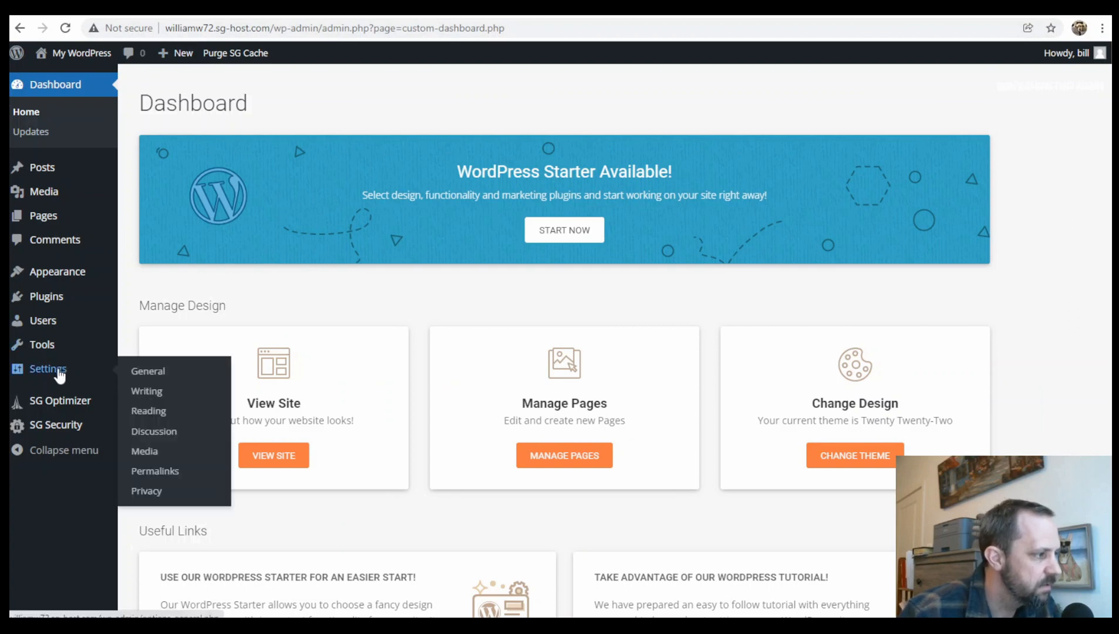
pyautogui.click(156, 374)
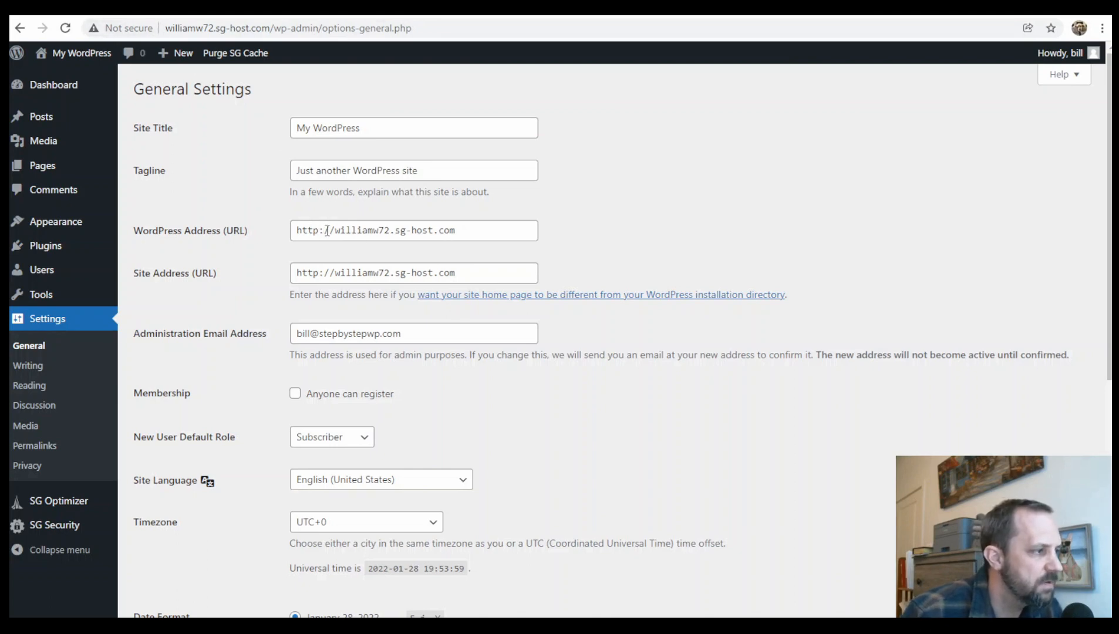
pyautogui.click(319, 232)
pyautogui.write('s')
pyautogui.click(319, 272)
pyautogui.write('s')
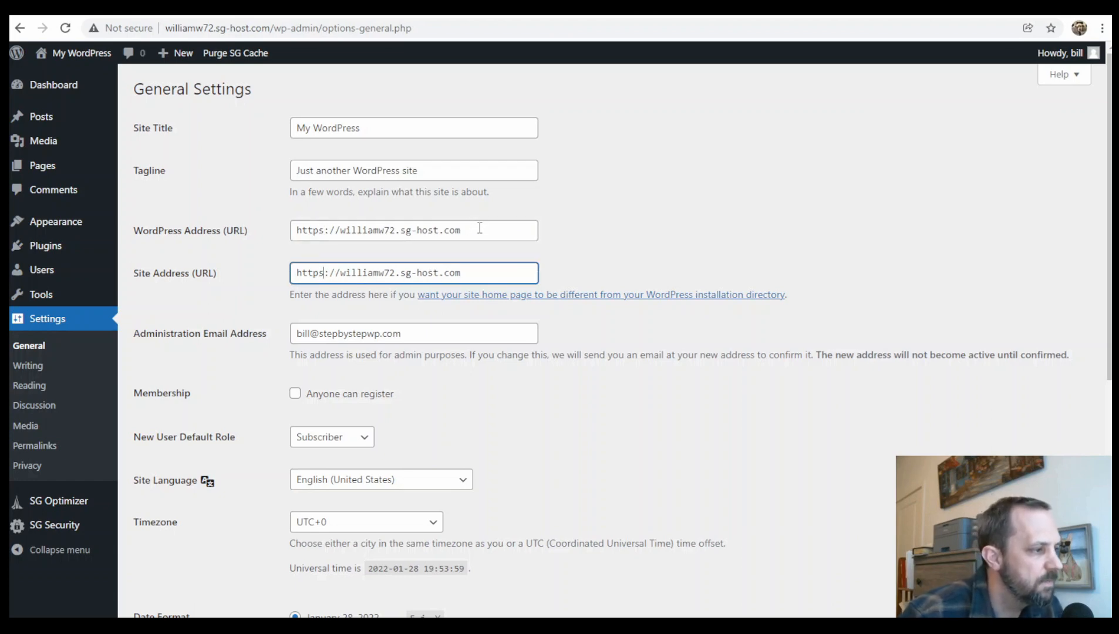
pyautogui.scroll(-7, 587, 284)
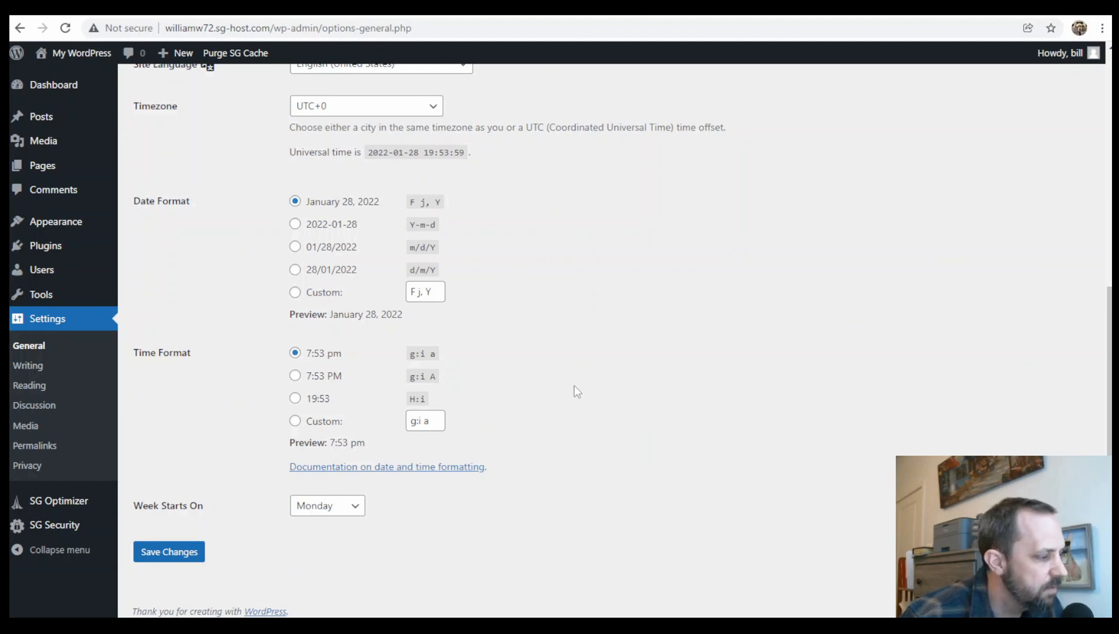
pyautogui.click(178, 555)
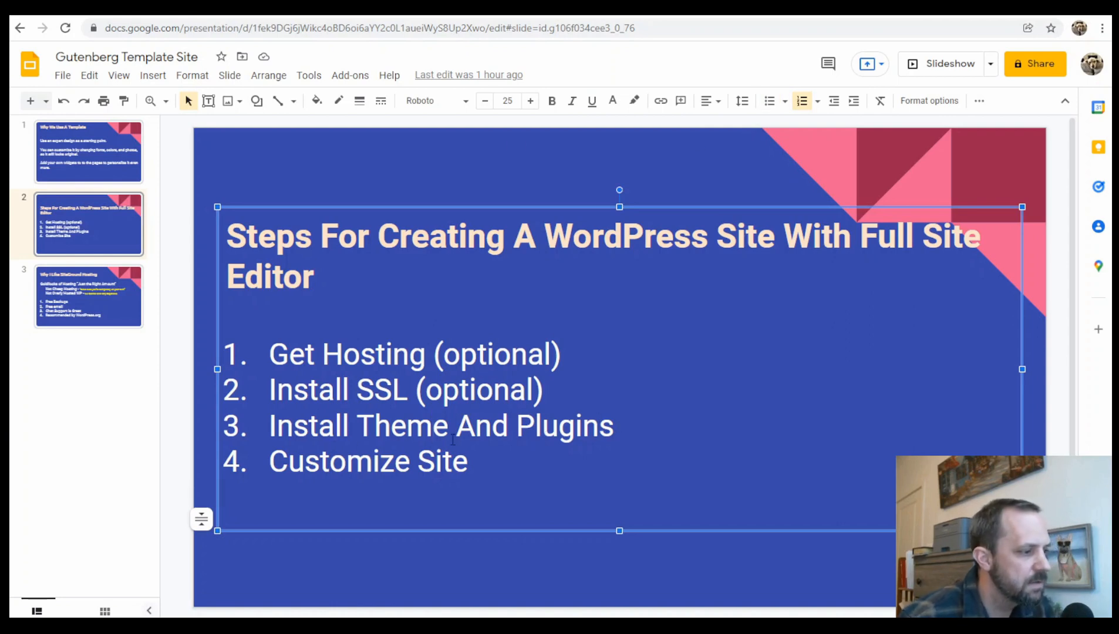
# Review the "Install Theme And Plugins" item on the Google Slides outline of site creation steps
pyautogui.moveTo(375, 424); pyautogui.dragTo(450, 425)
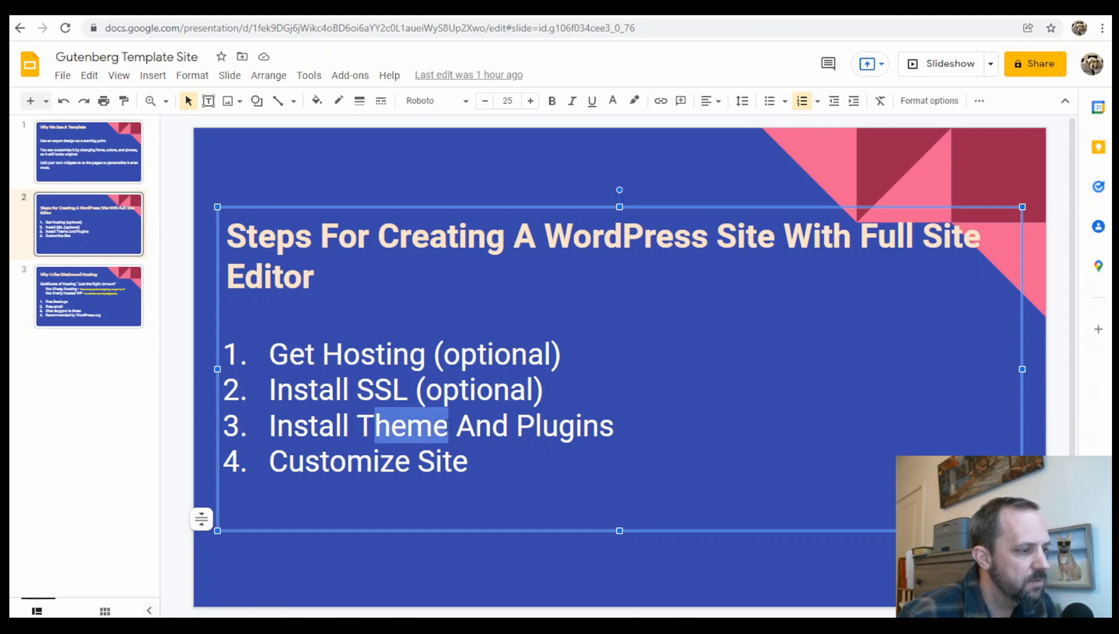
pyautogui.click(407, 426)
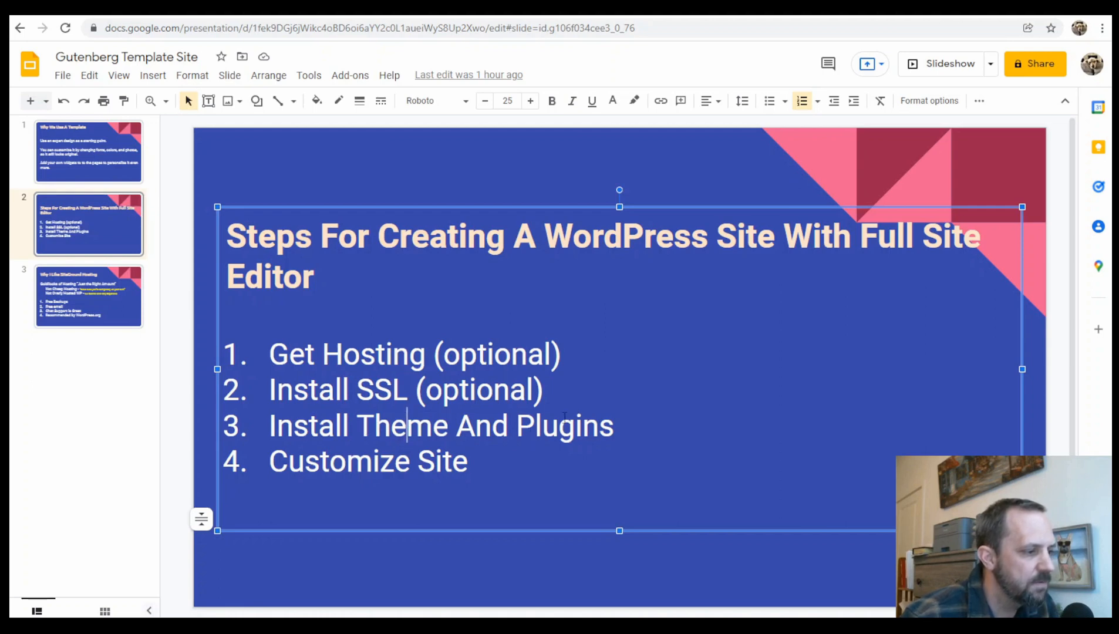
pyautogui.moveTo(375, 434); pyautogui.dragTo(407, 427)
pyautogui.click(433, 432)
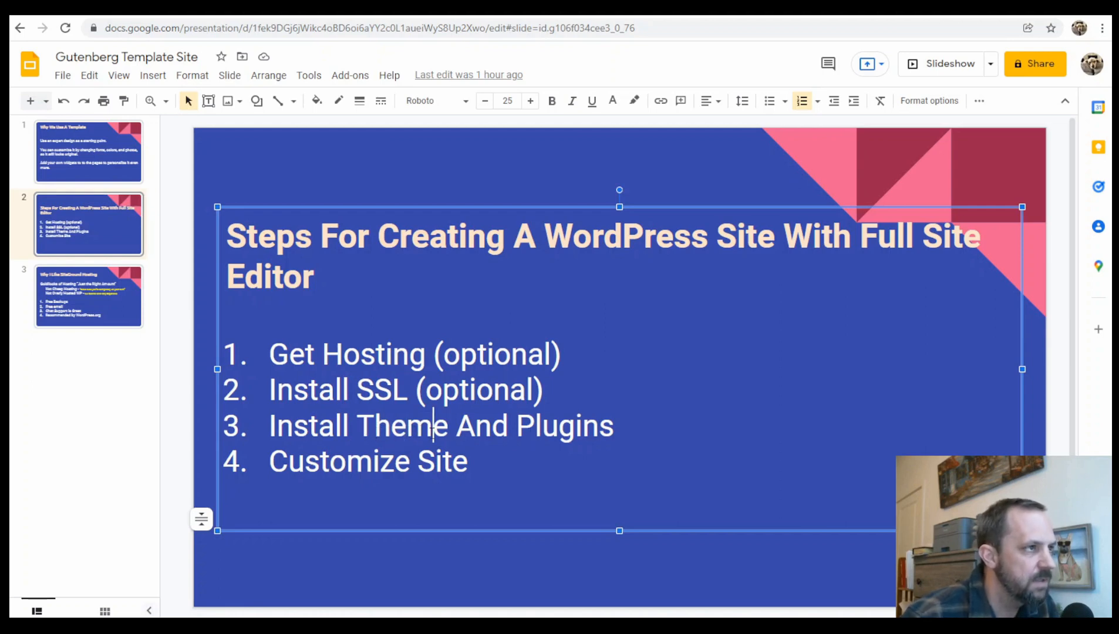
# Return to the WordPress admin, open the page for adding themes, and browse SiteGround's recommended themes
pyautogui.click(66, 16)
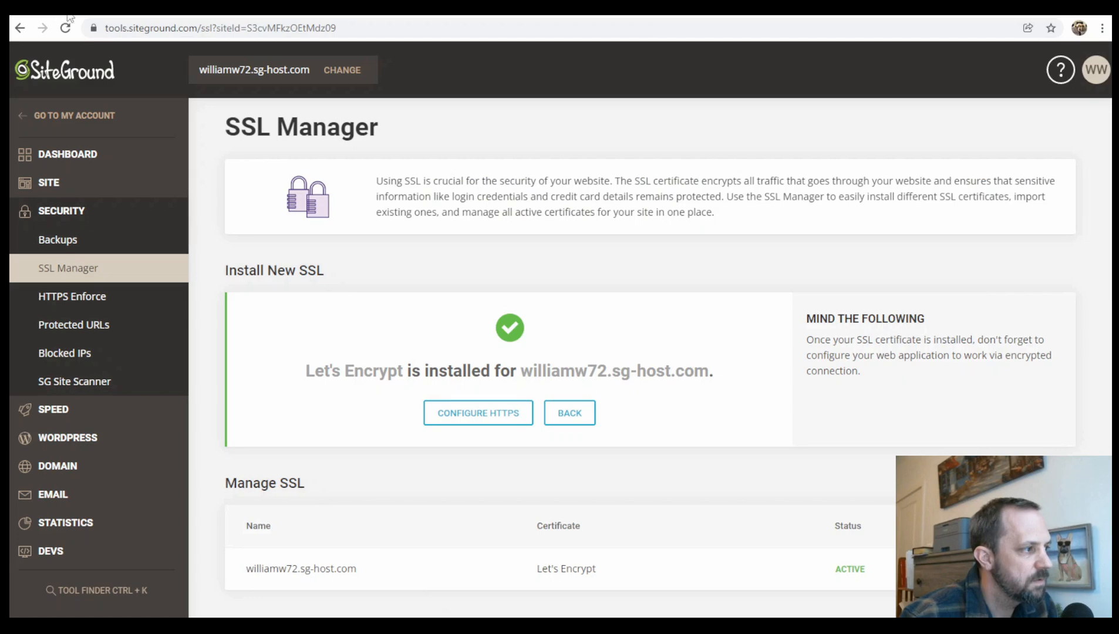
pyautogui.click(146, 16)
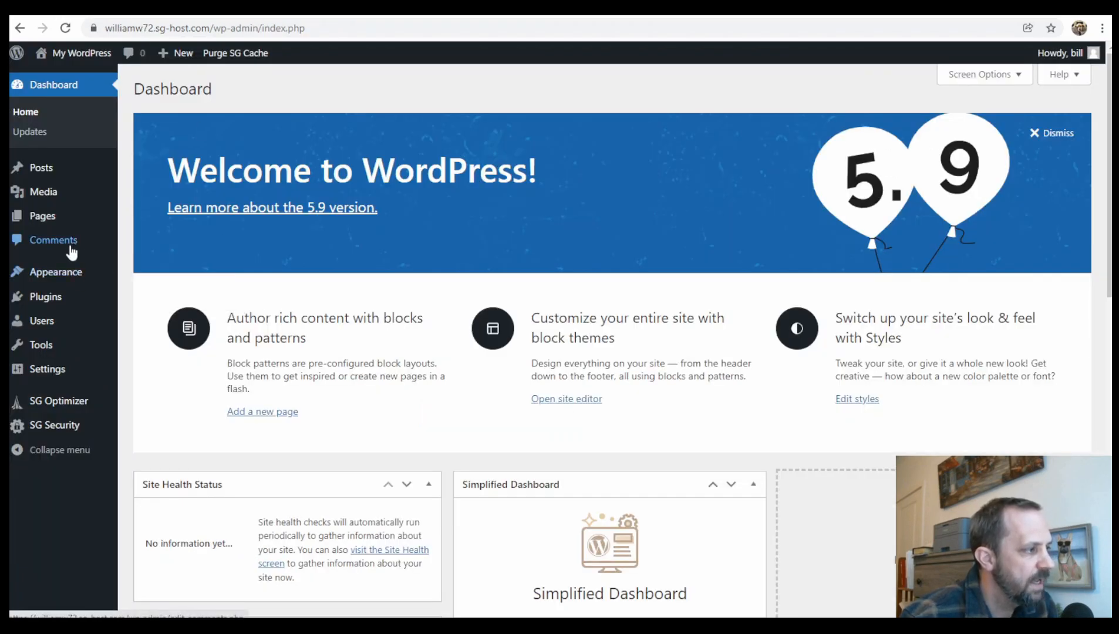
pyautogui.moveTo(78, 278)
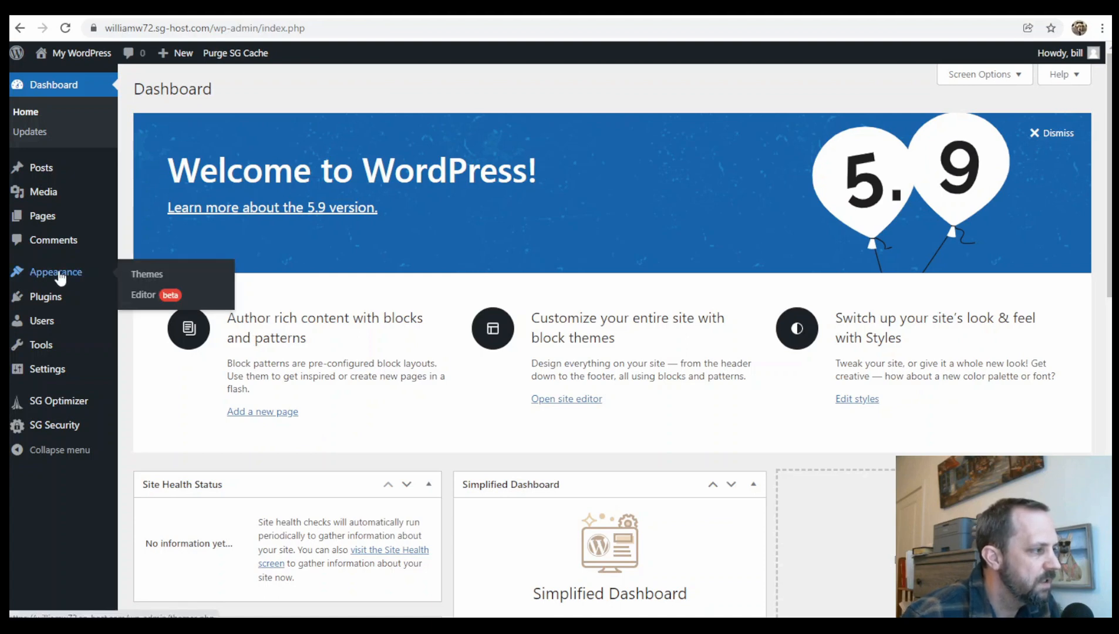
pyautogui.click(147, 276)
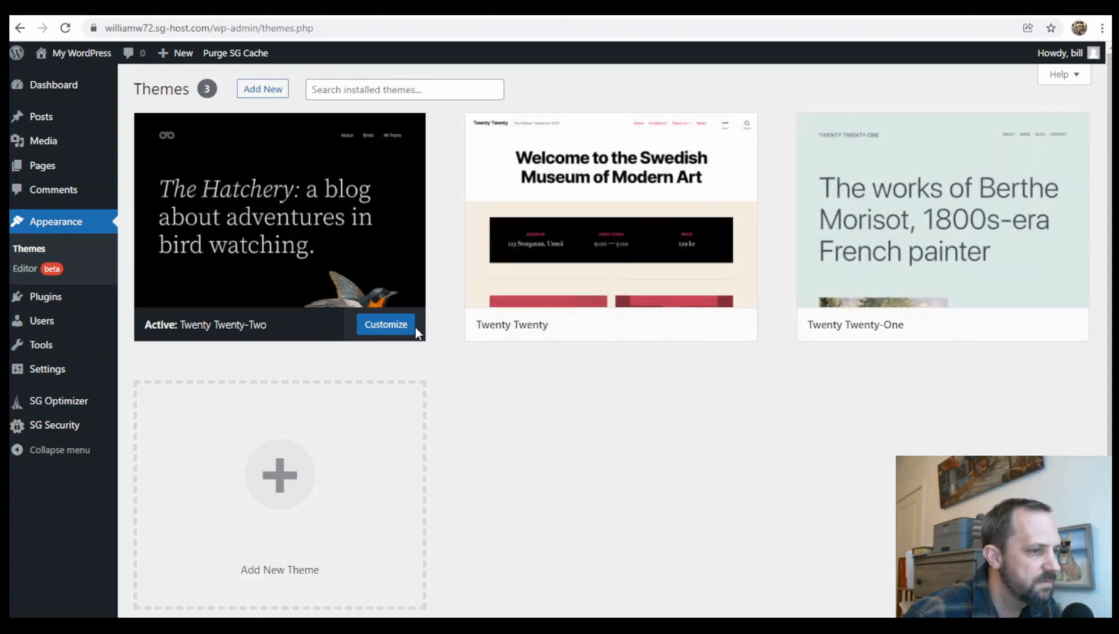
pyautogui.click(268, 94)
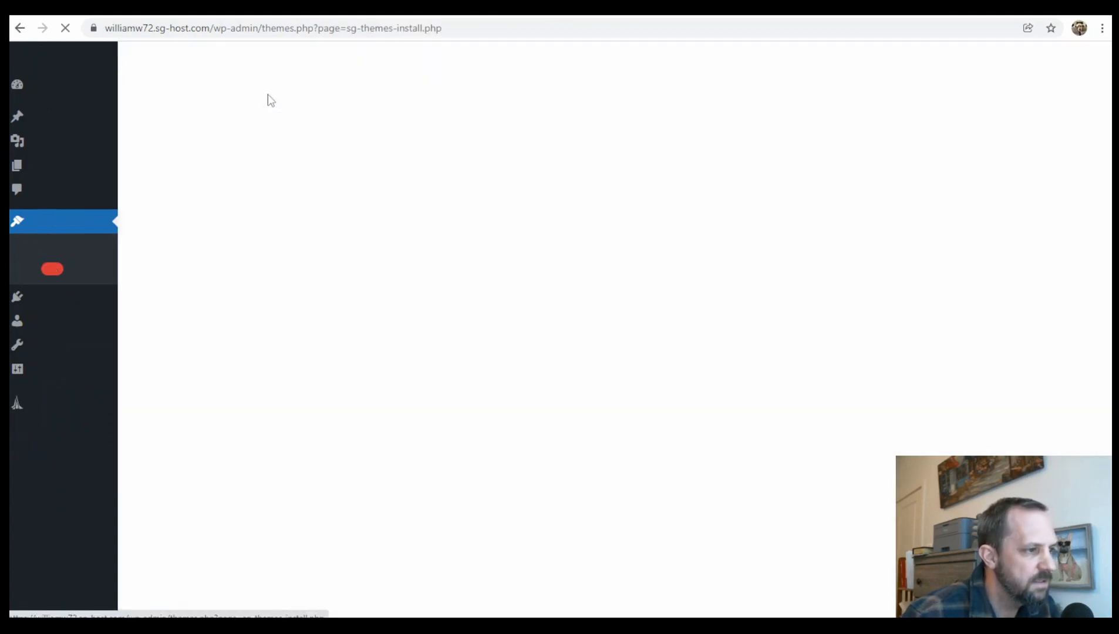
pyautogui.scroll(-20, 728, 352)
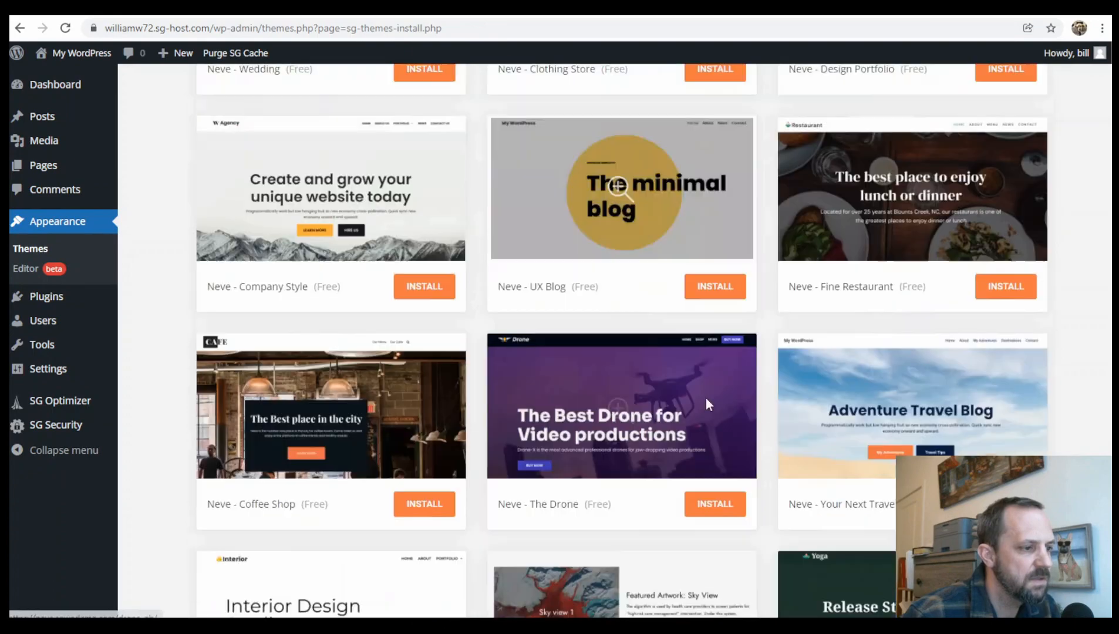
pyautogui.scroll(6, 704, 464)
pyautogui.scroll(12, 704, 464)
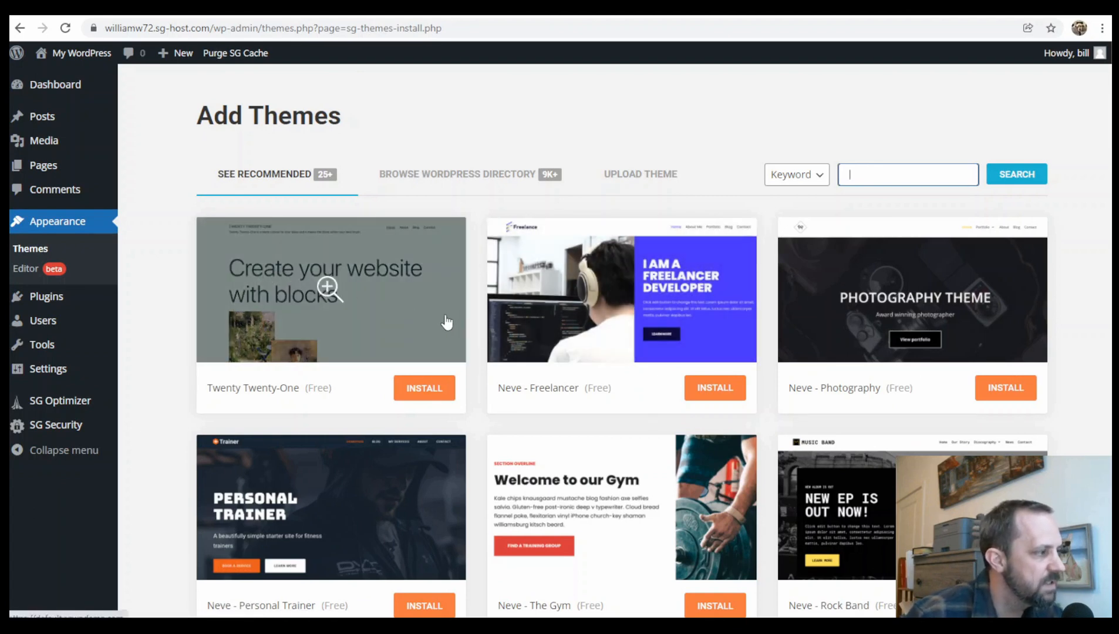
# Deactivate the SiteGround Central plugin and reopen the page for adding themes to browse the popular ones
pyautogui.click(52, 297)
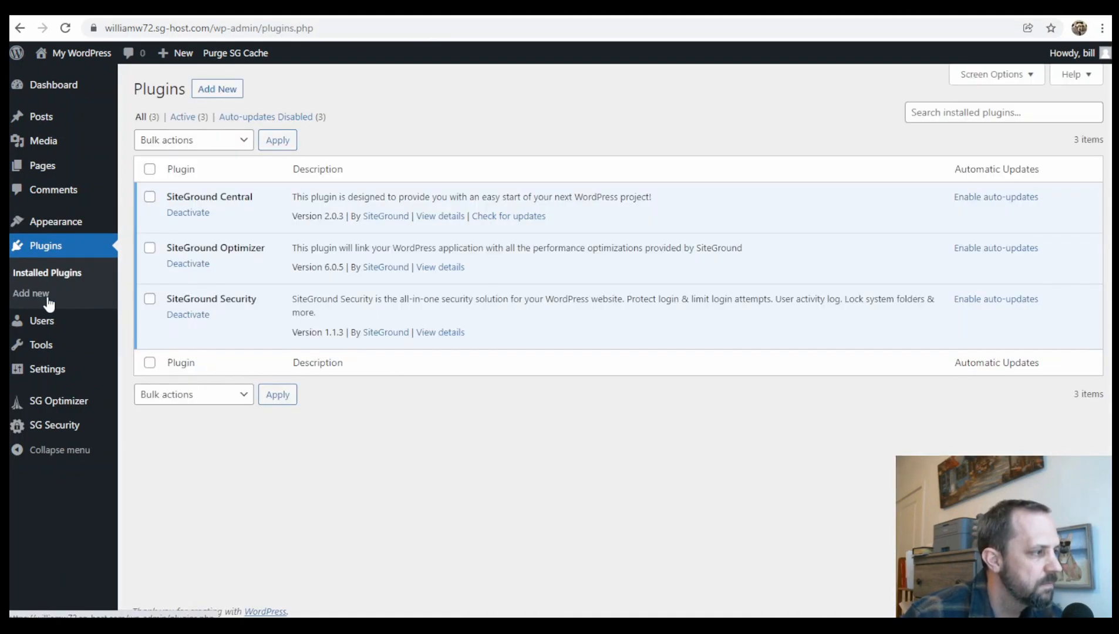
pyautogui.click(196, 215)
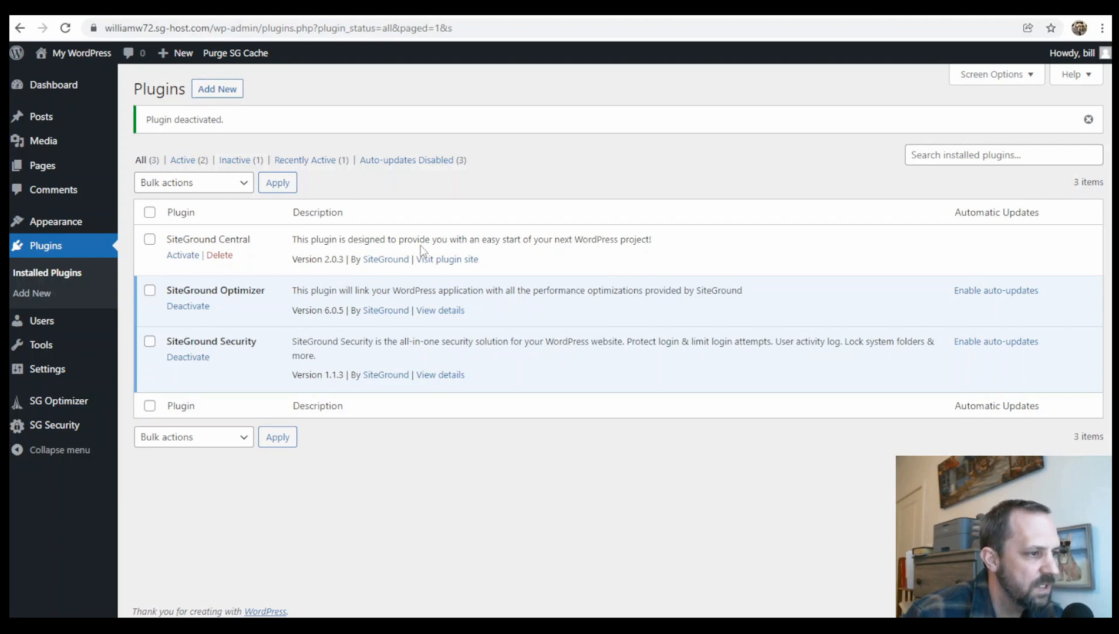
pyautogui.moveTo(59, 224)
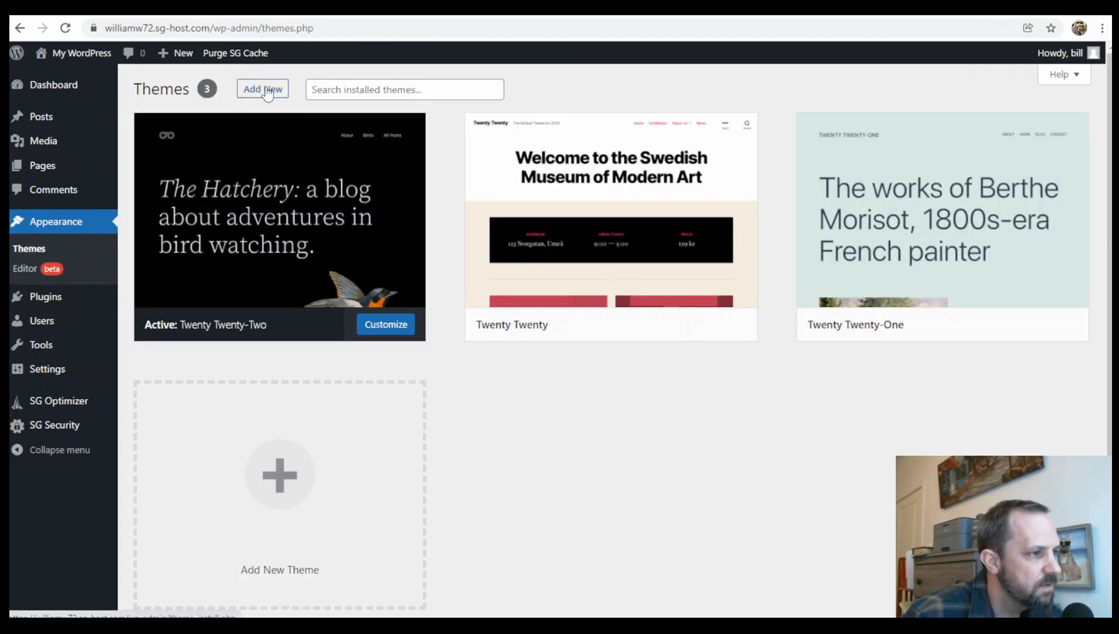
pyautogui.click(268, 92)
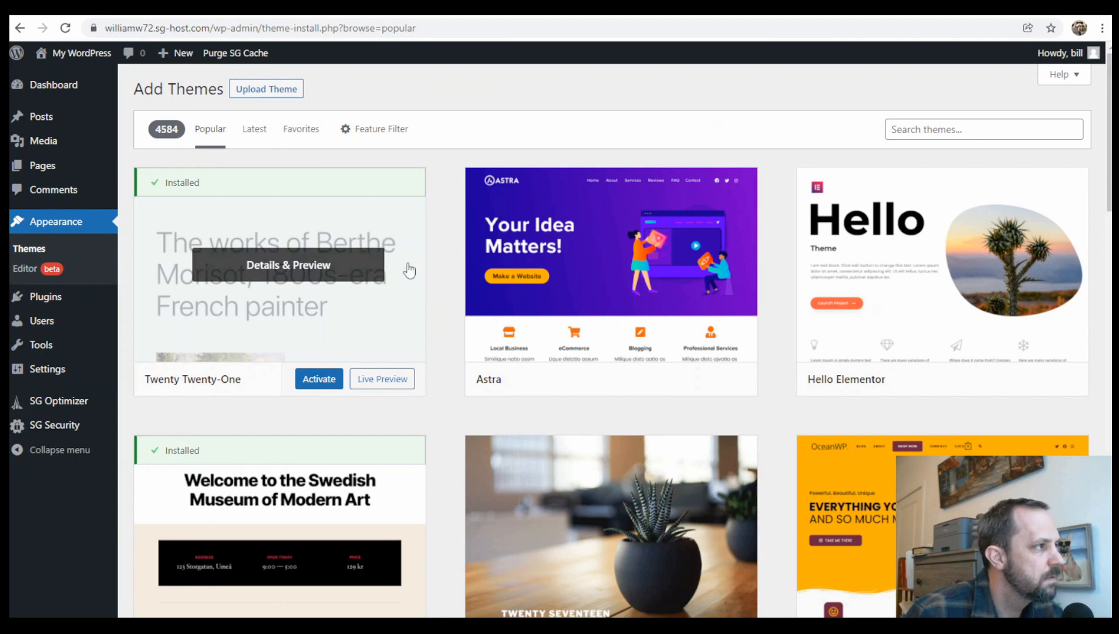
pyautogui.scroll(-6, 494, 241)
pyautogui.scroll(6, 494, 241)
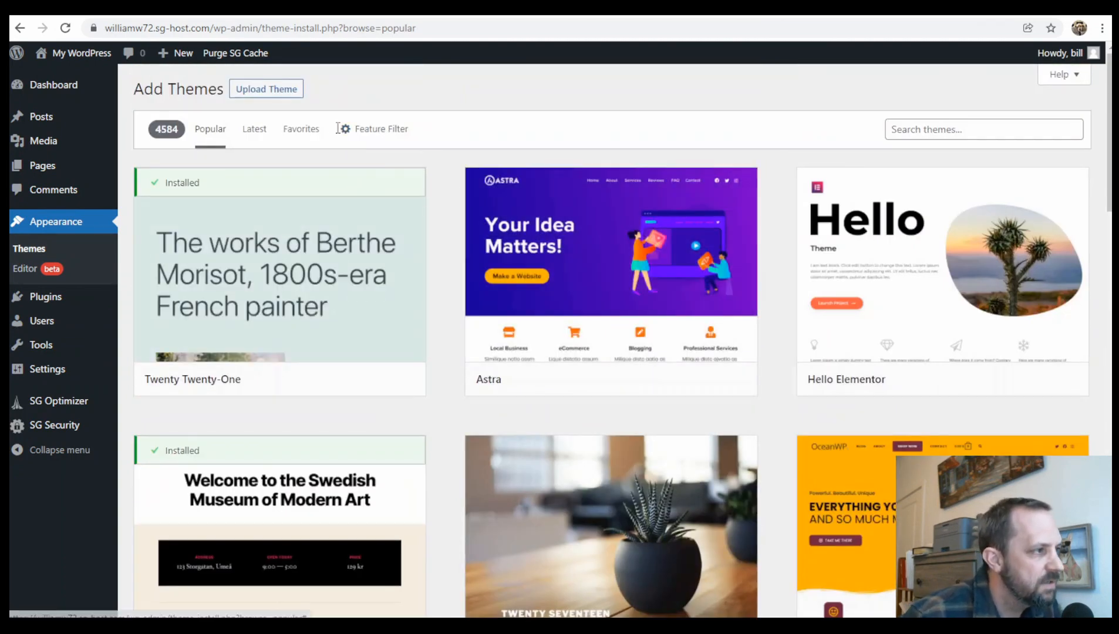
# Filter the theme directory by the Full Site Editing feature
pyautogui.click(370, 135)
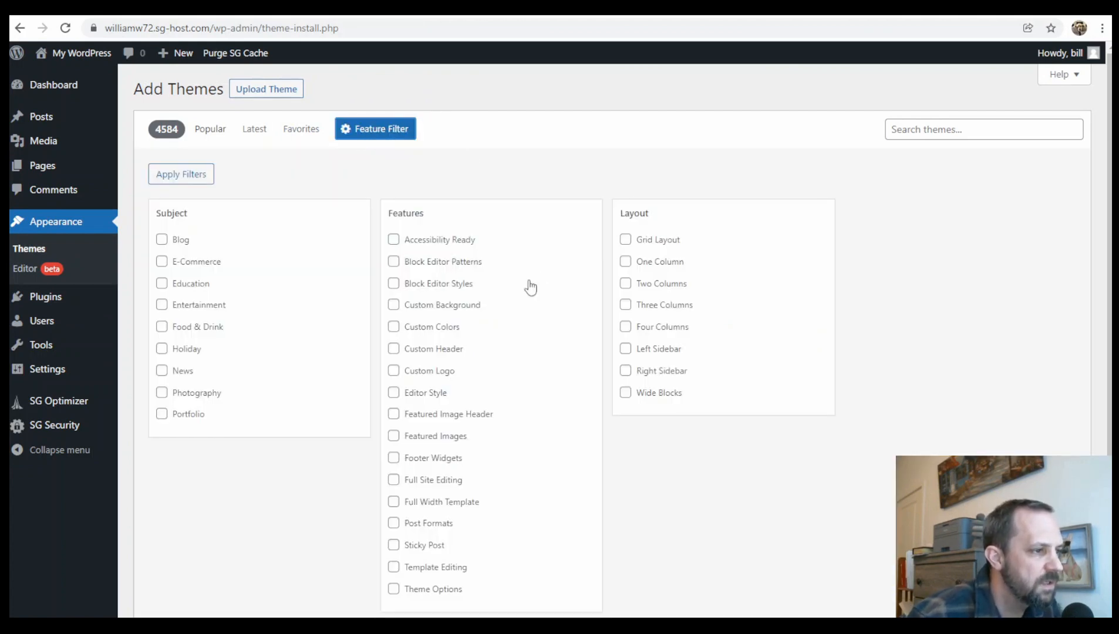
pyautogui.scroll(-2, 537, 308)
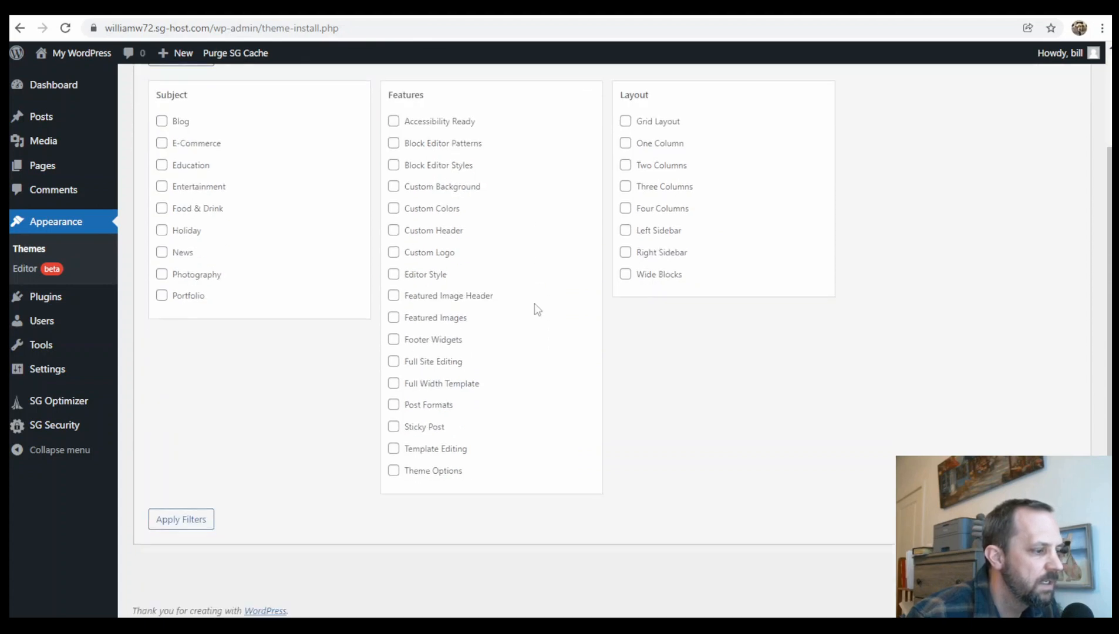
pyautogui.click(393, 362)
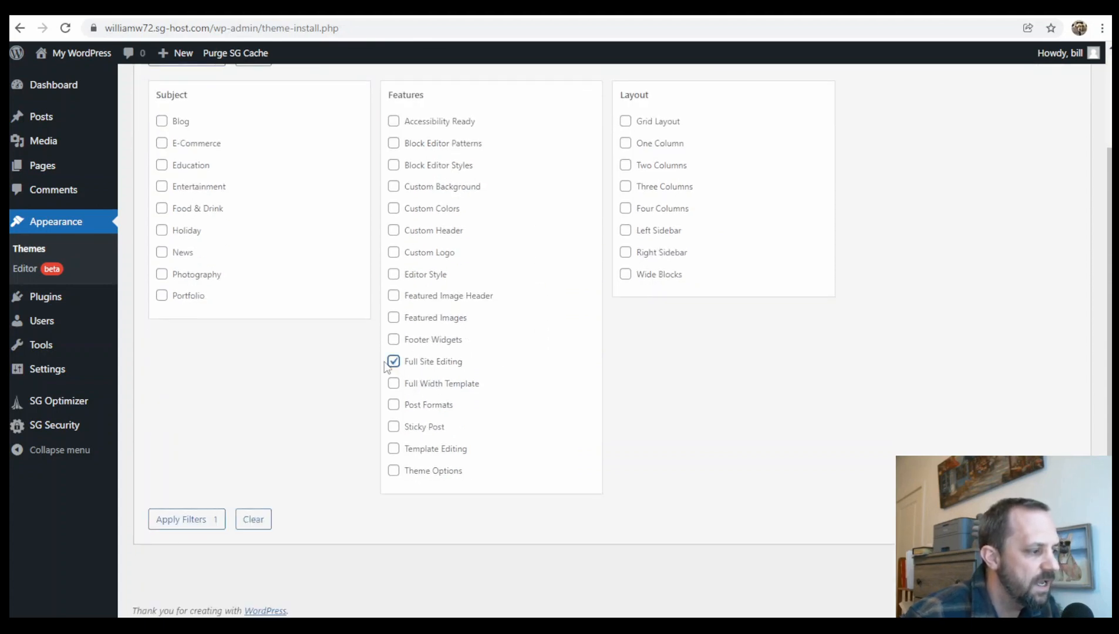
pyautogui.click(185, 521)
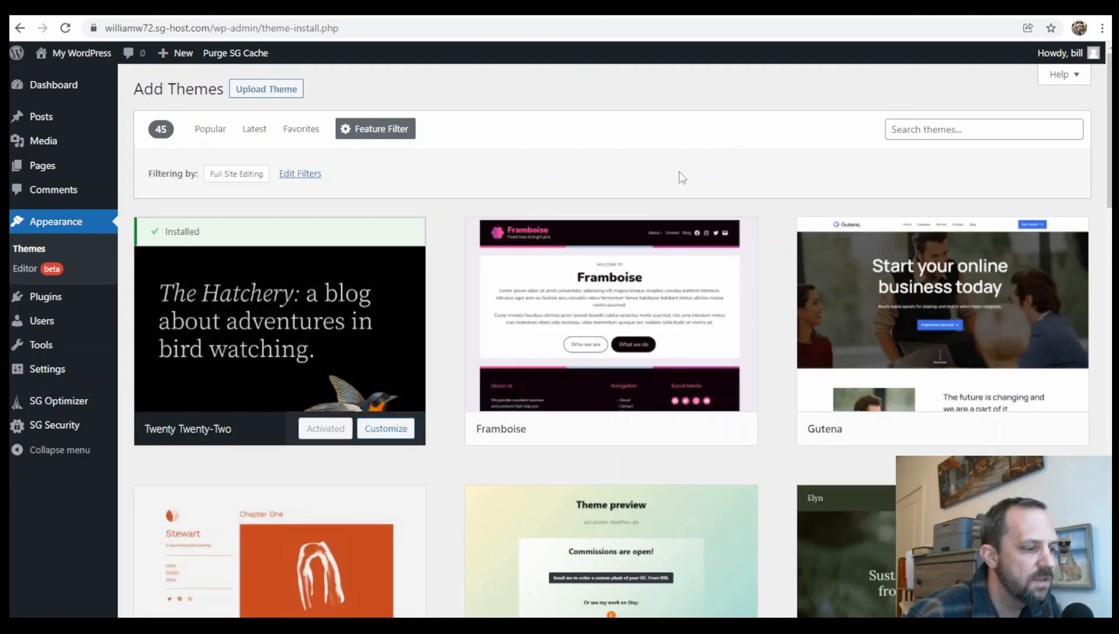
# Install and activate the Elyn theme from the filtered themes and view the site's homepage
pyautogui.scroll(-6, 699, 173)
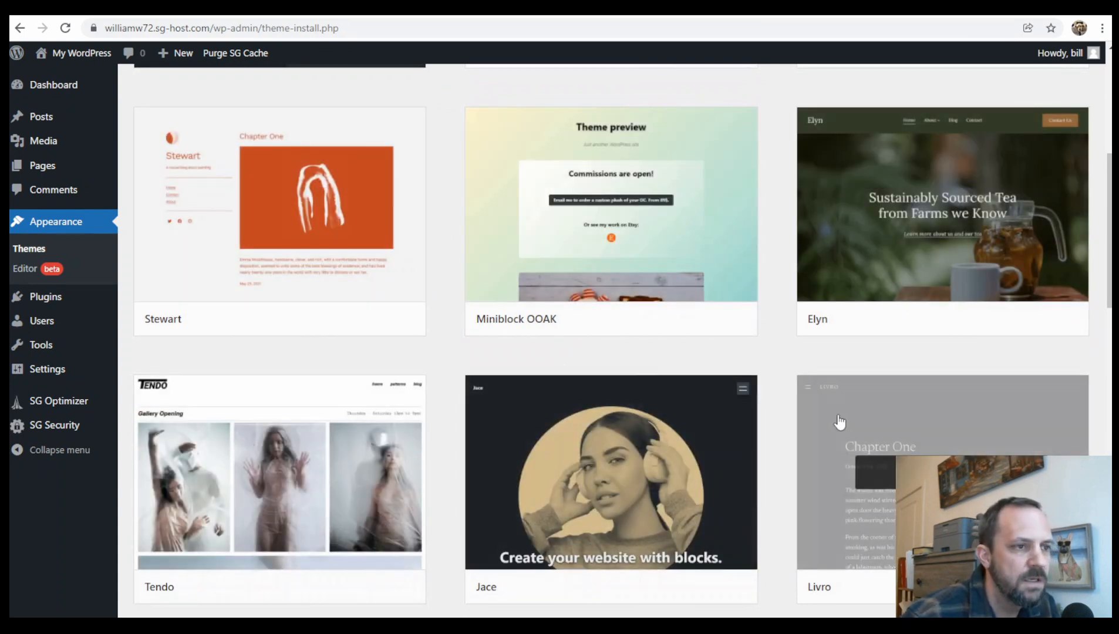
pyautogui.moveTo(833, 273)
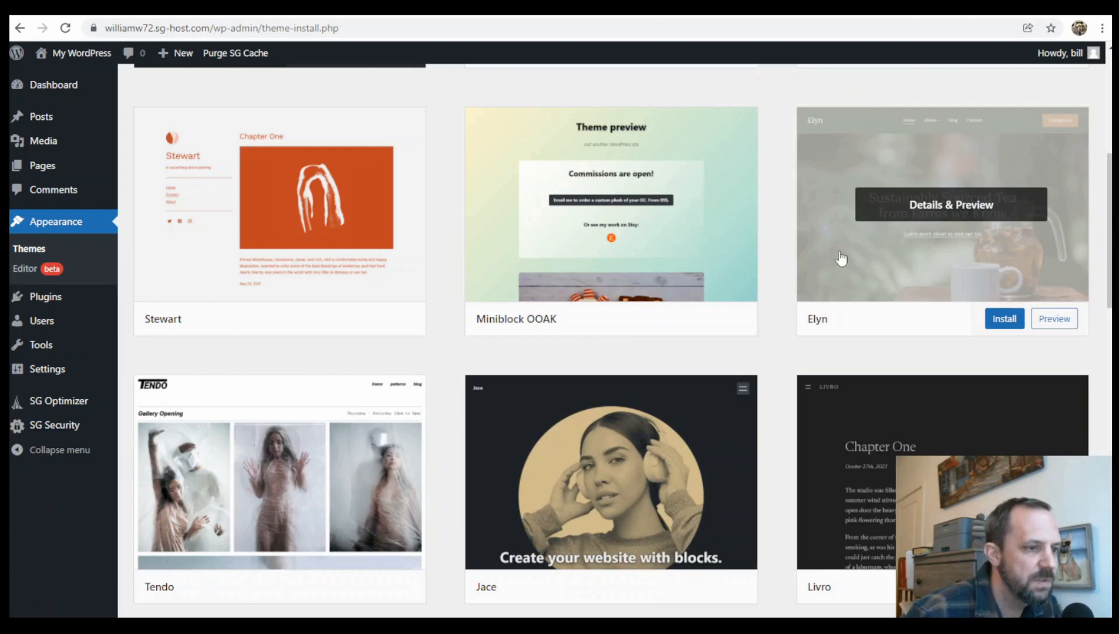
pyautogui.click(1003, 320)
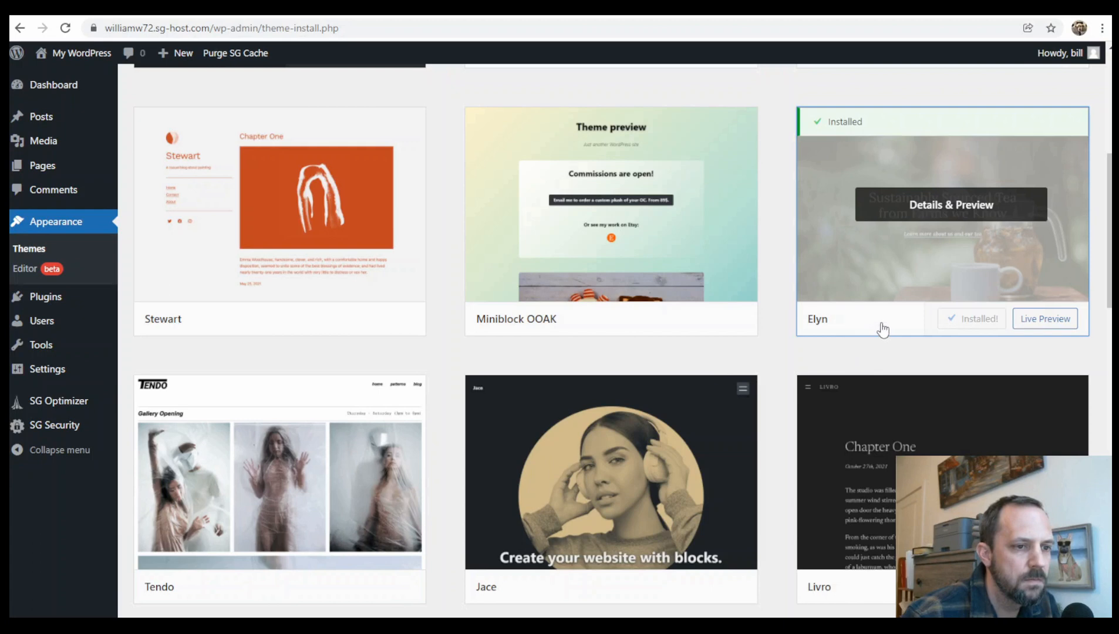
pyautogui.click(982, 320)
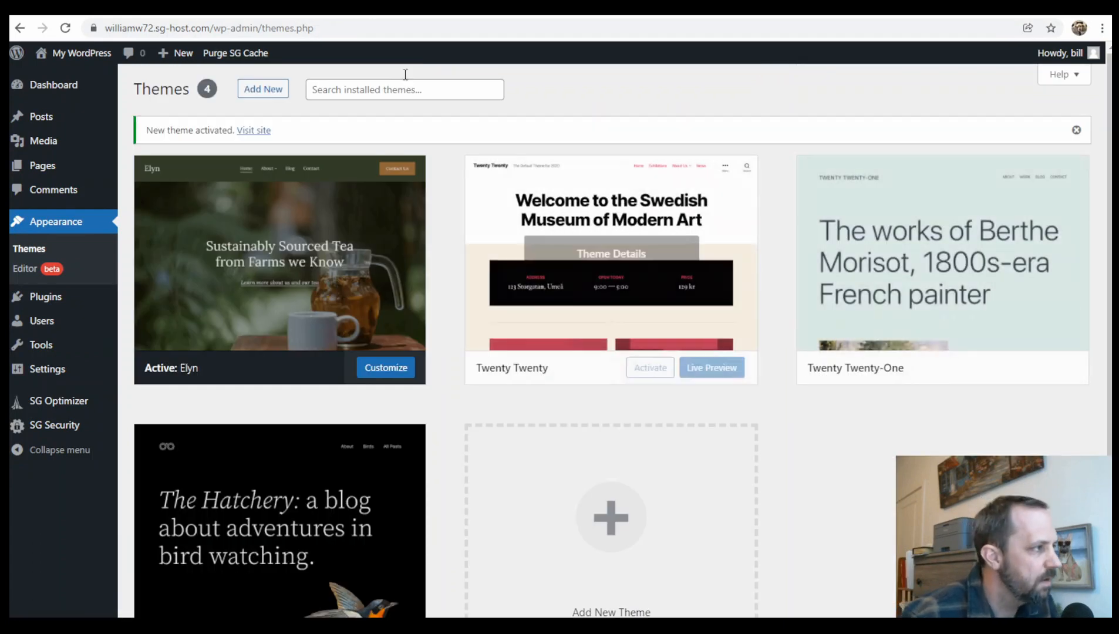
pyautogui.moveTo(72, 54)
pyautogui.click(55, 77)
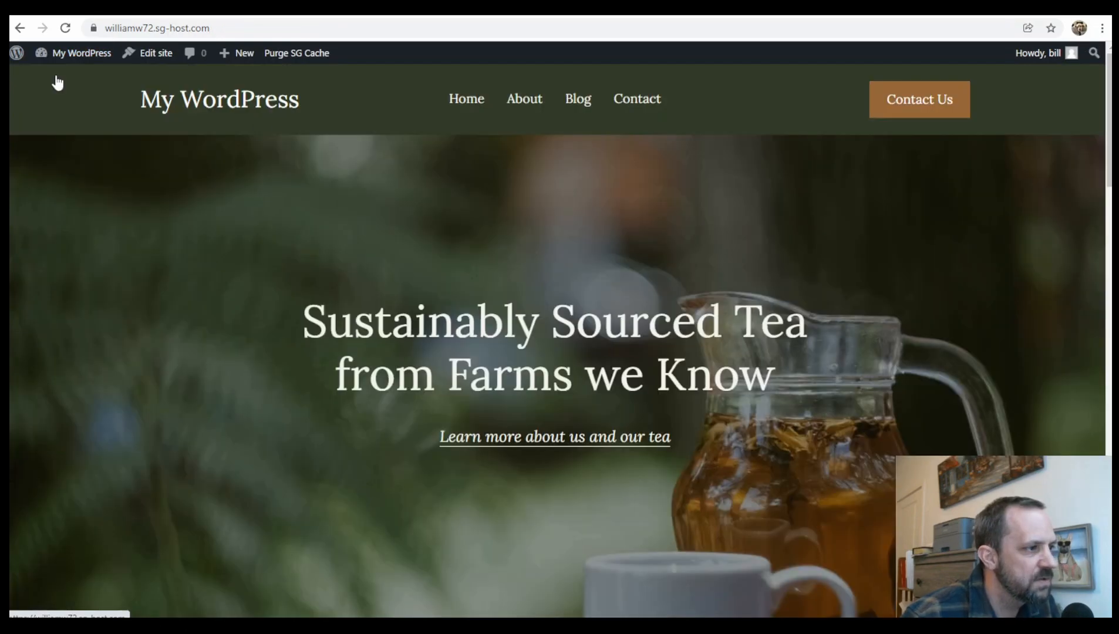
# Look through the Elyn theme's homepage from the header down to the footer
pyautogui.scroll(-15, 558, 281)
pyautogui.scroll(-10, 584, 294)
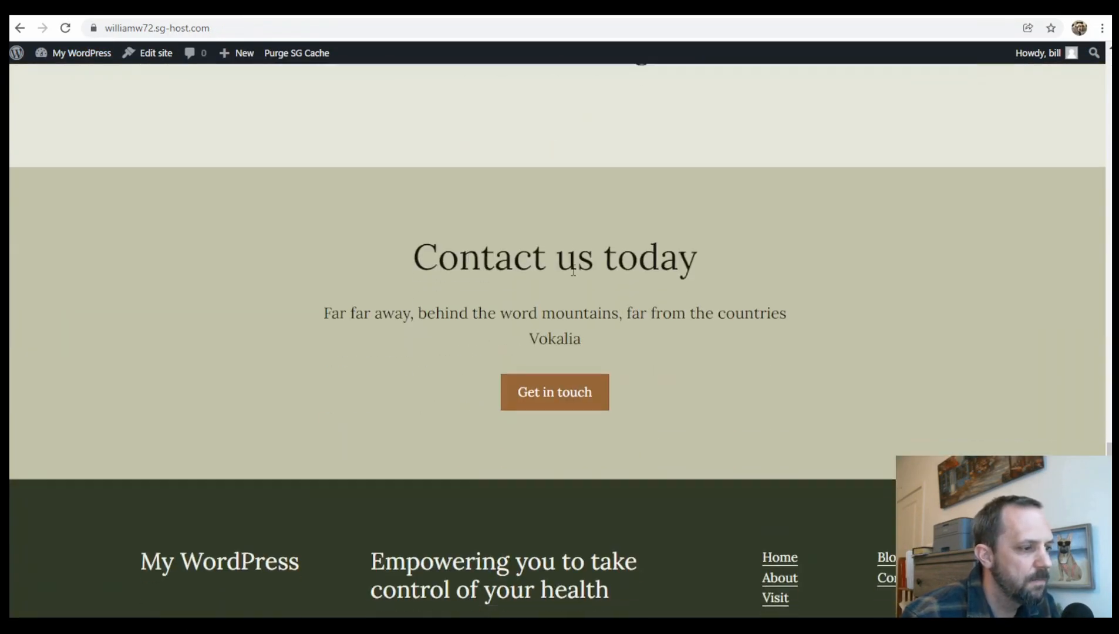
pyautogui.scroll(20, 590, 317)
pyautogui.scroll(2, 593, 316)
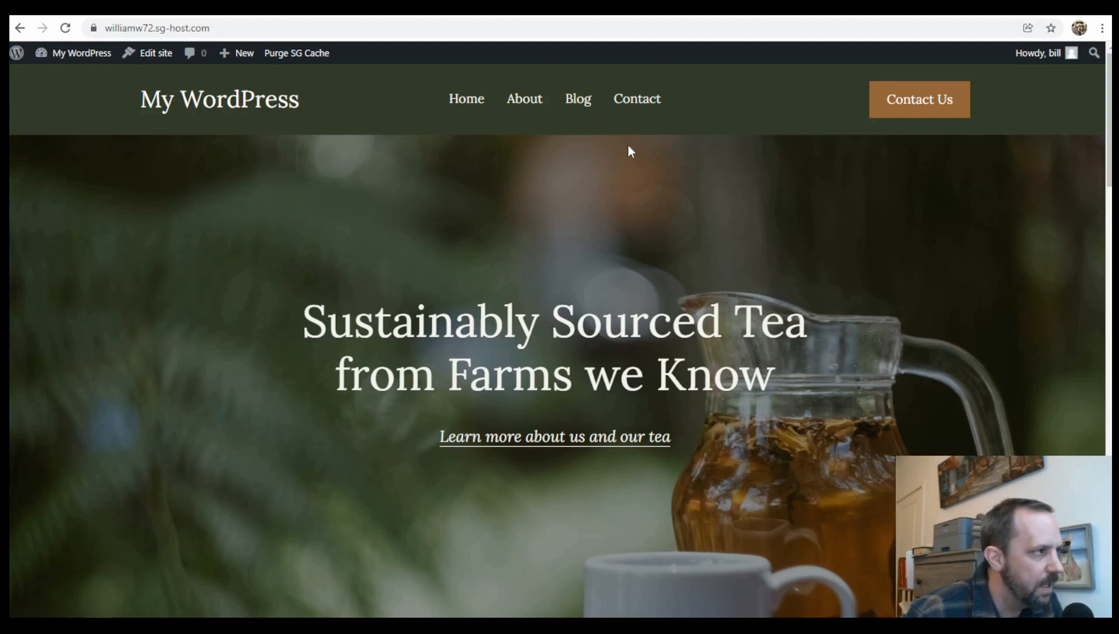
# Return to the WordPress dashboard and review SiteGround Optimizer and SiteGround Security among the installed plugins
pyautogui.moveTo(75, 59)
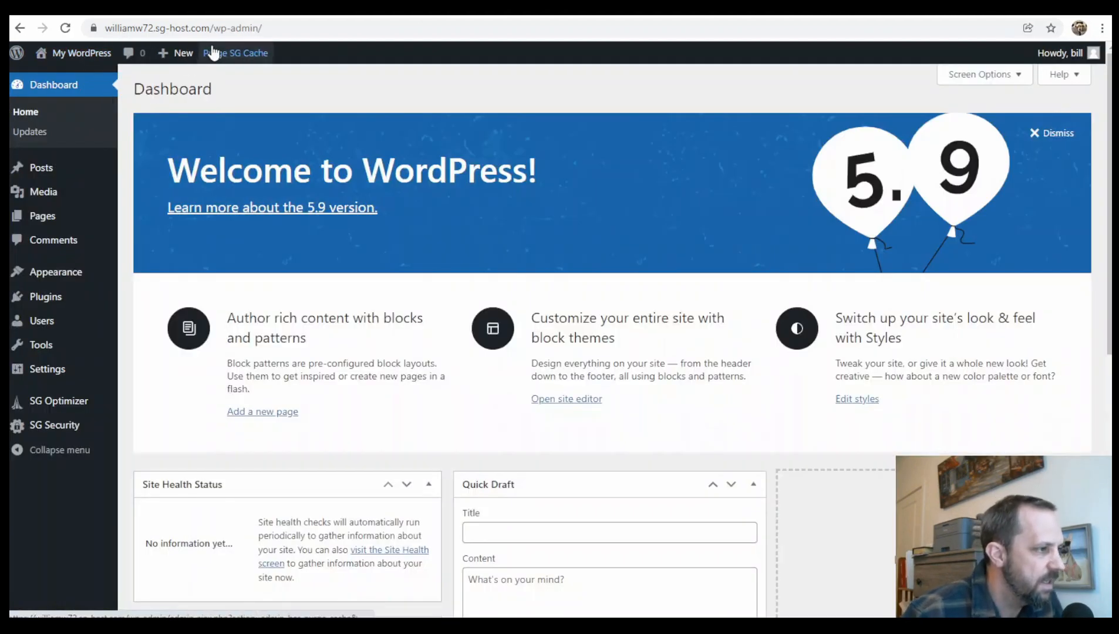
pyautogui.click(45, 296)
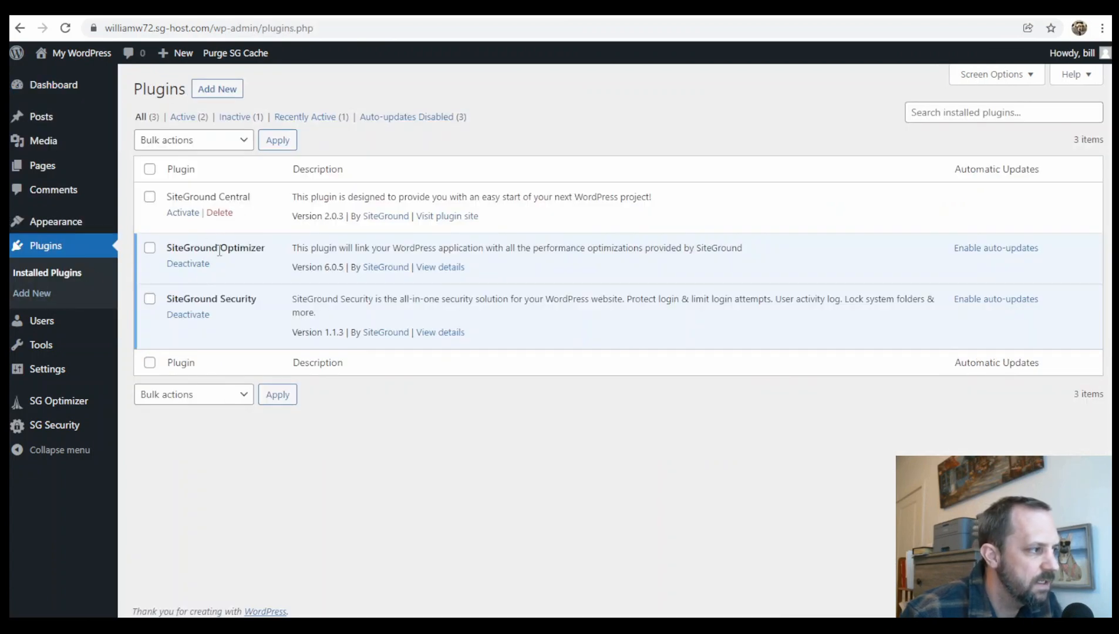
pyautogui.moveTo(191, 248); pyautogui.dragTo(265, 249)
pyautogui.moveTo(190, 301); pyautogui.dragTo(256, 299)
pyautogui.click(256, 300)
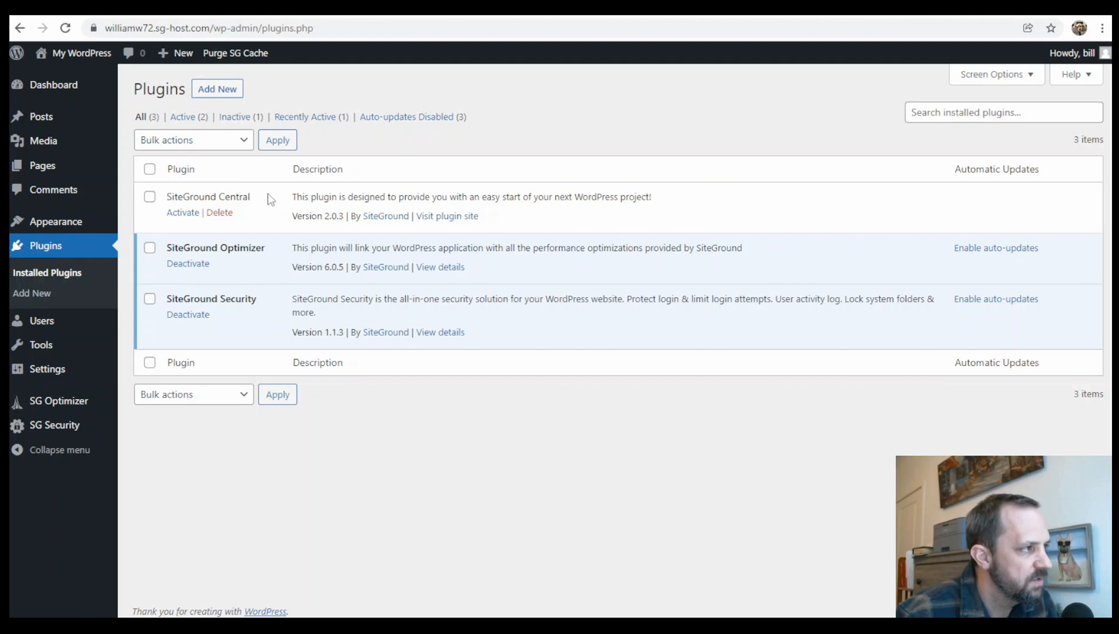
# Search the plugin directory for "ultimate addons" and install and activate Gutenberg Blocks – Ultimate Addons for Gutenberg
pyautogui.click(212, 89)
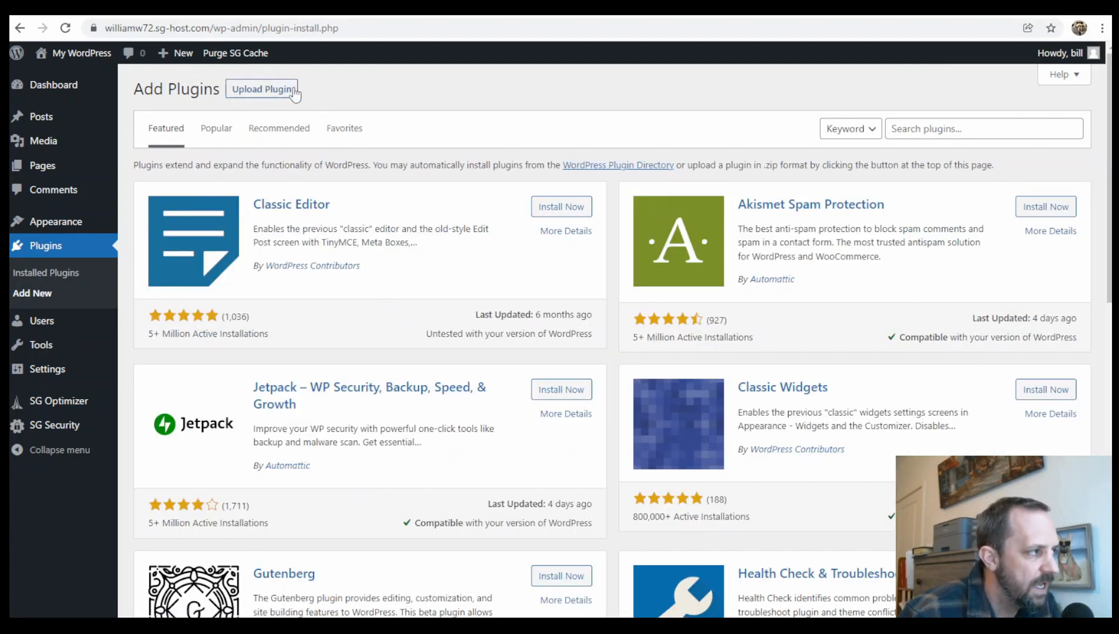
pyautogui.click(933, 126)
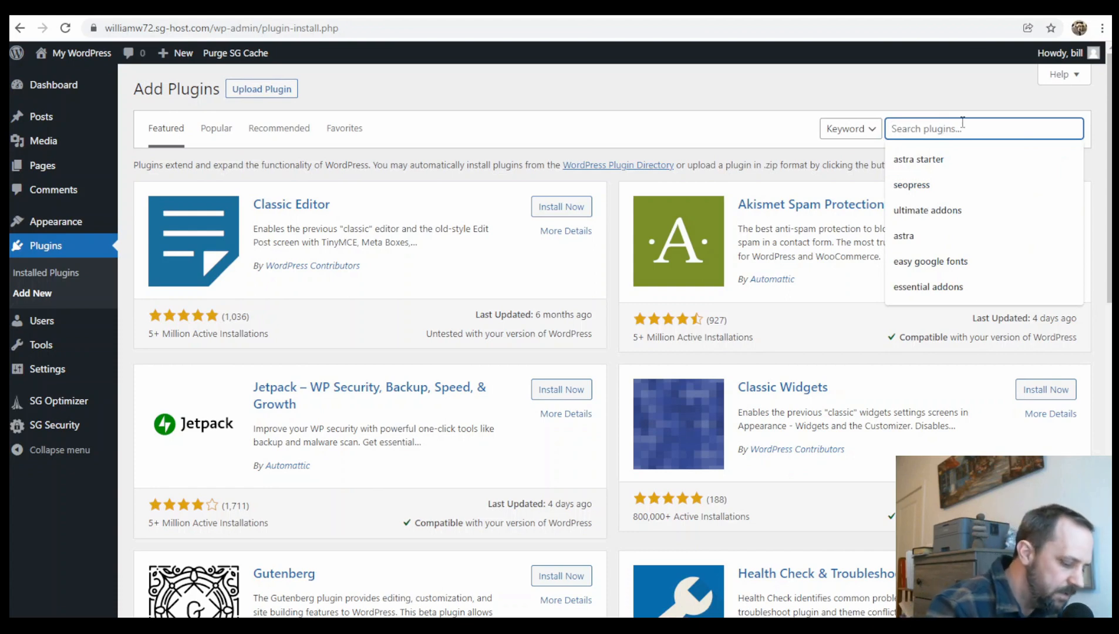
pyautogui.write('ult')
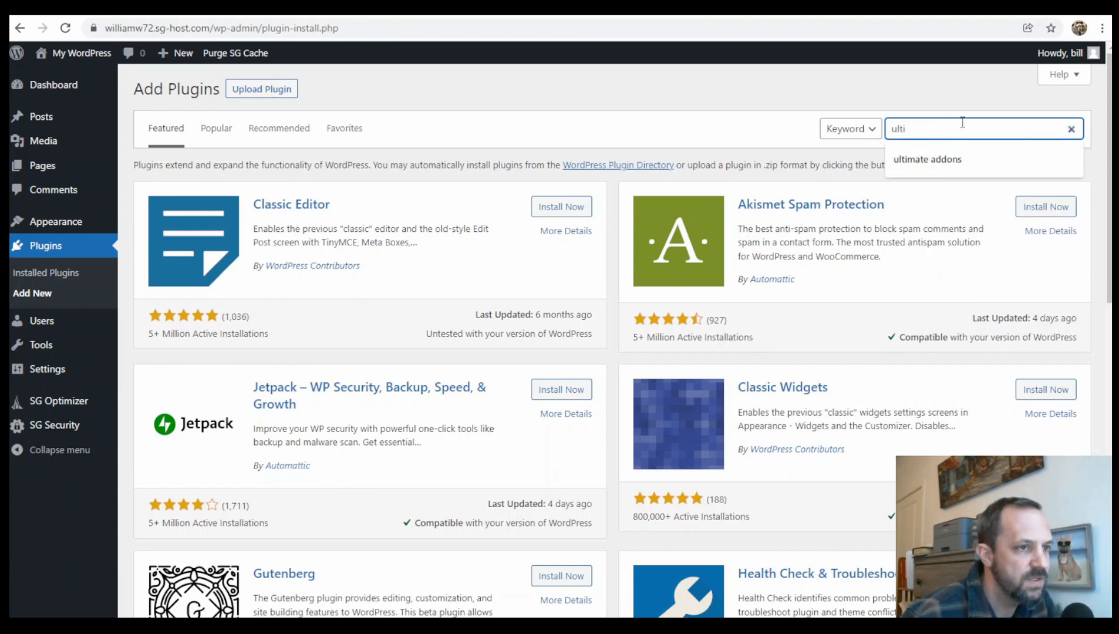
pyautogui.write('i')
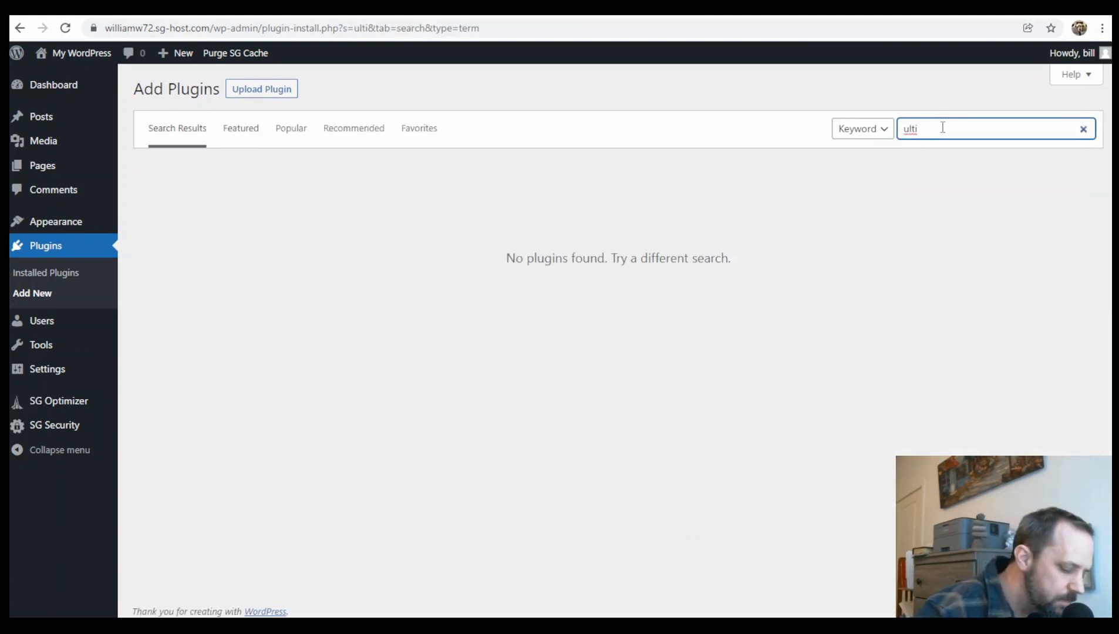
pyautogui.write('m')
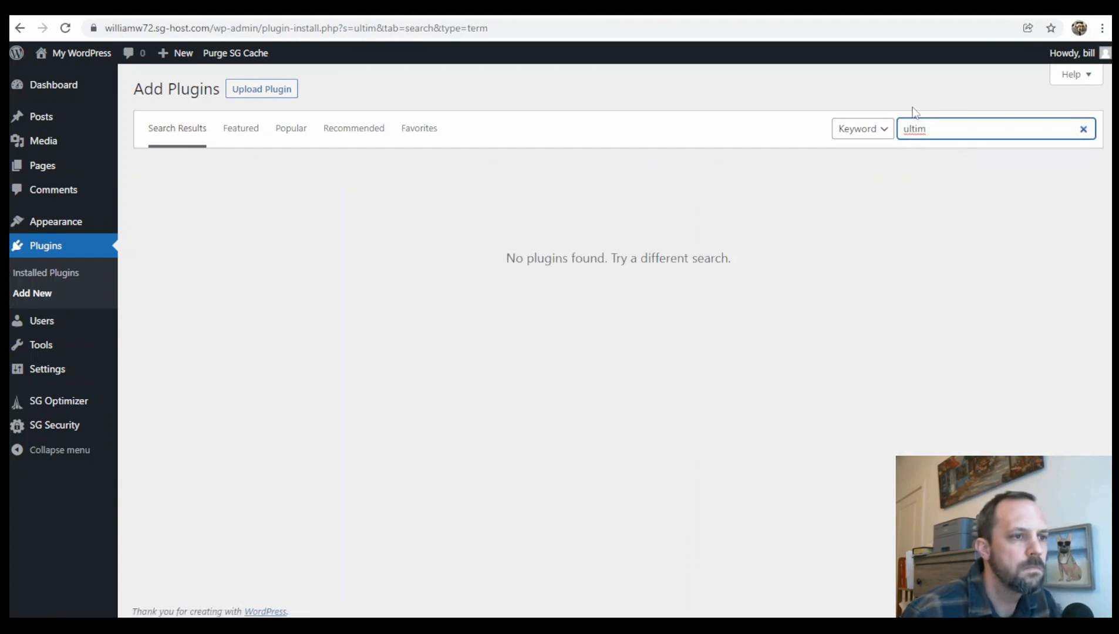
pyautogui.write('a')
pyautogui.click(938, 158)
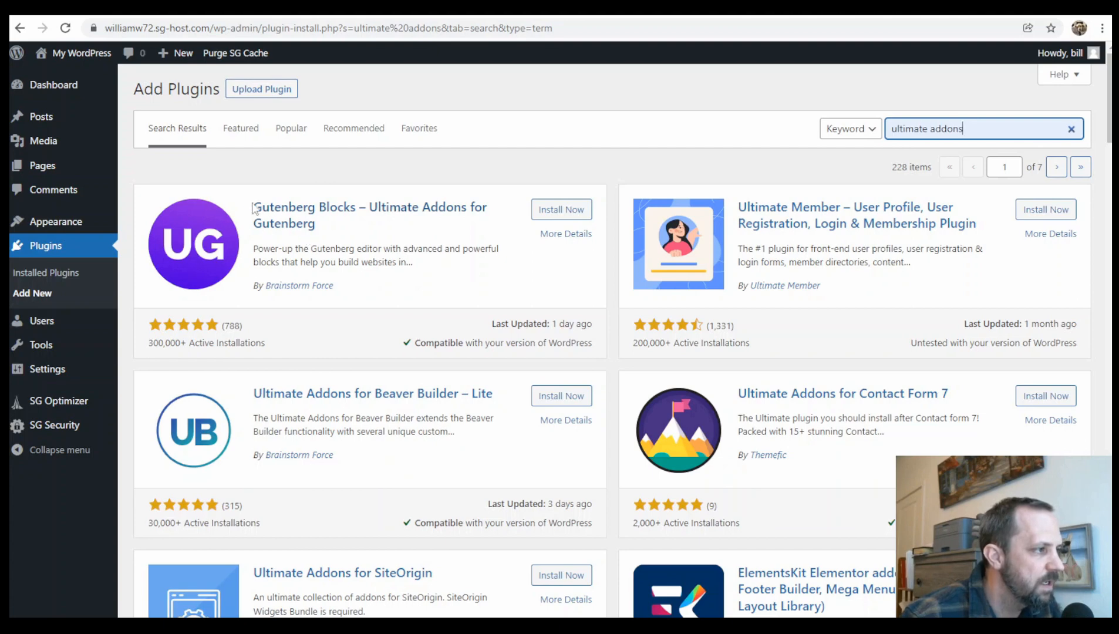
pyautogui.click(549, 209)
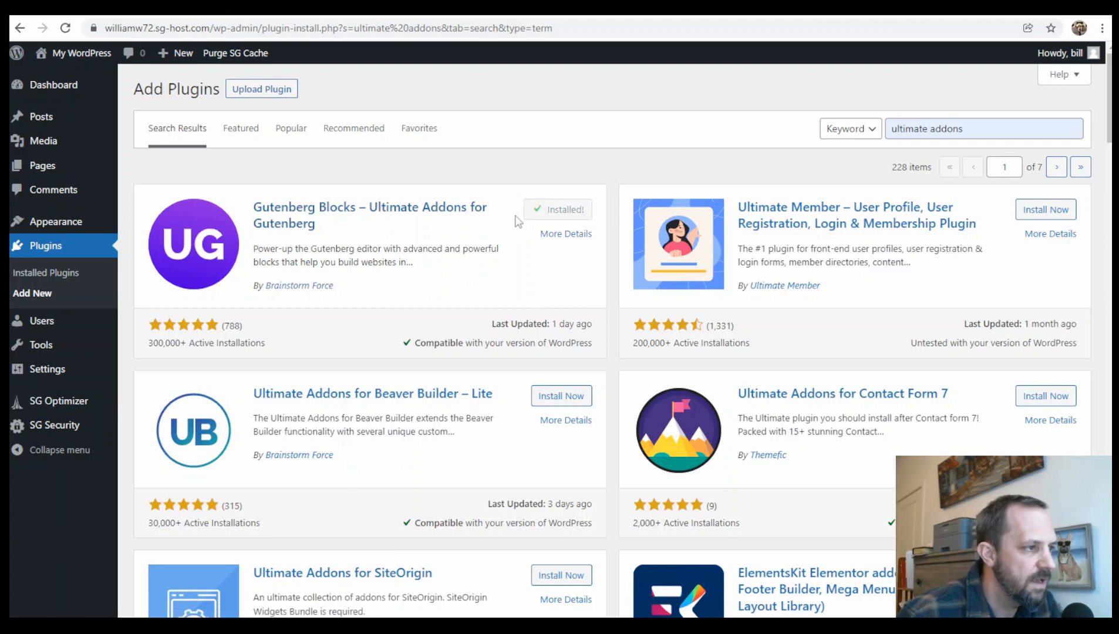
pyautogui.click(565, 211)
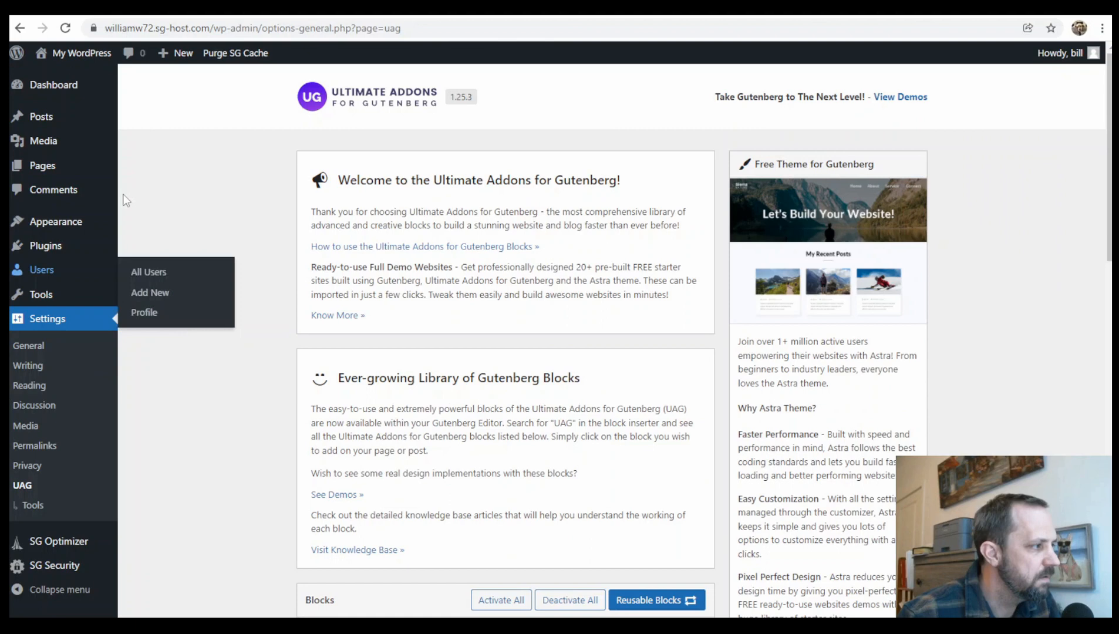
# Search for new plugins with "seopress" and install and activate SEOPress, on-site SEO
pyautogui.click(154, 264)
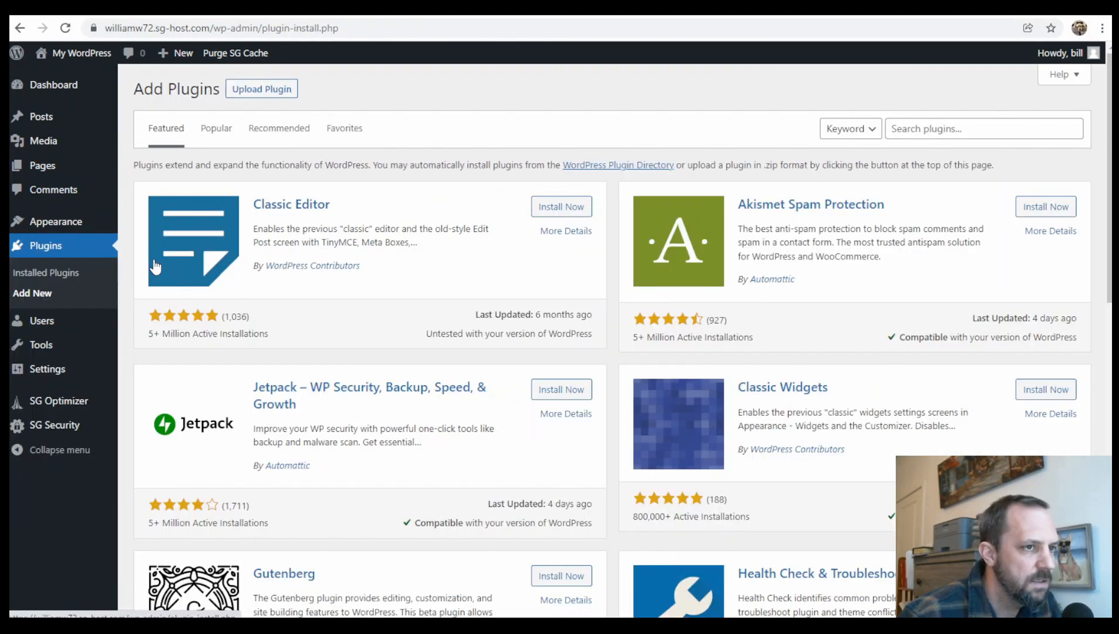
pyautogui.click(958, 127)
pyautogui.write('sea')
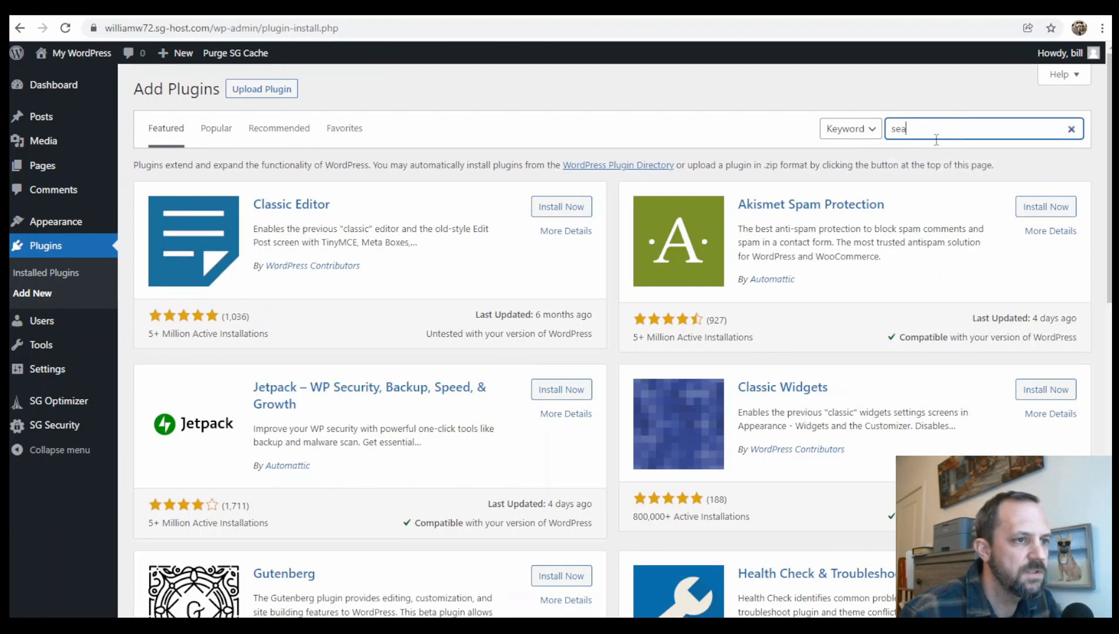
pyautogui.press('BackSpace')
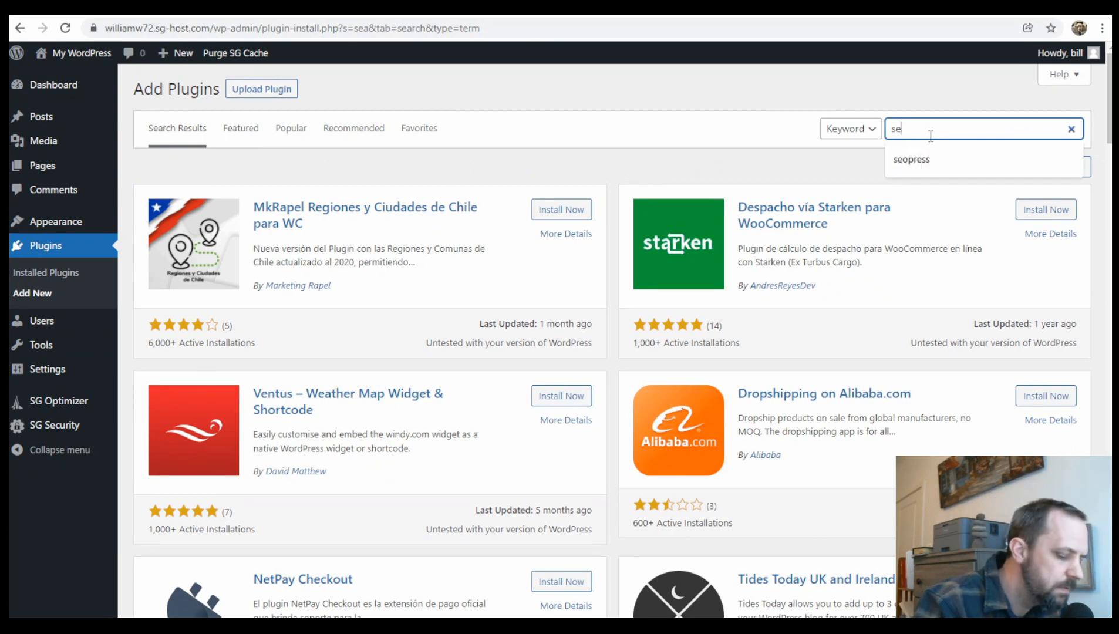
pyautogui.click(905, 163)
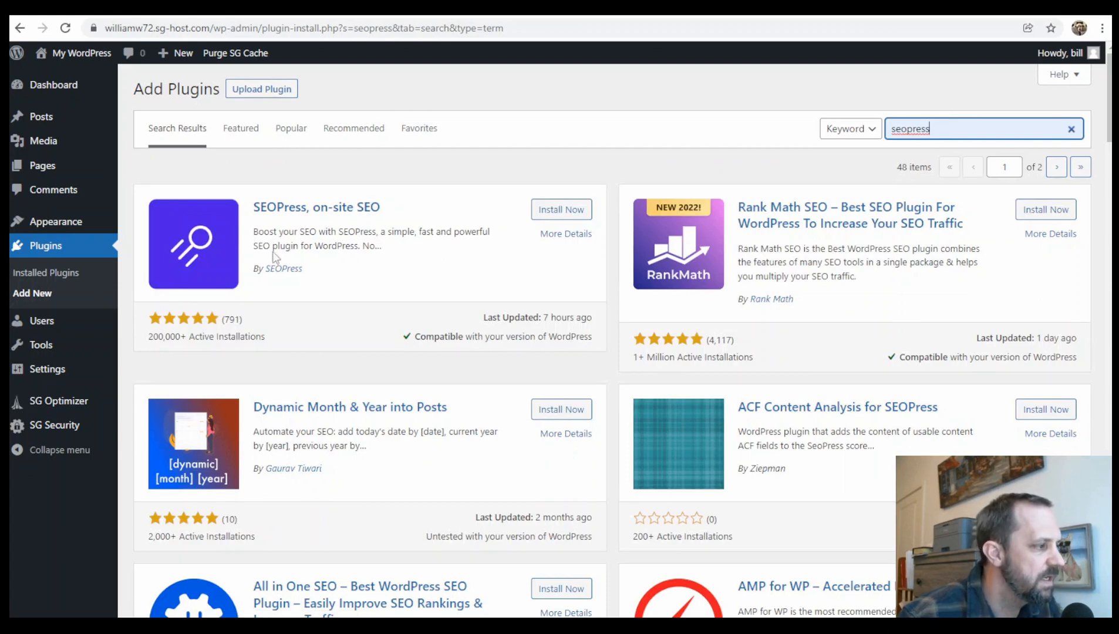
pyautogui.click(573, 211)
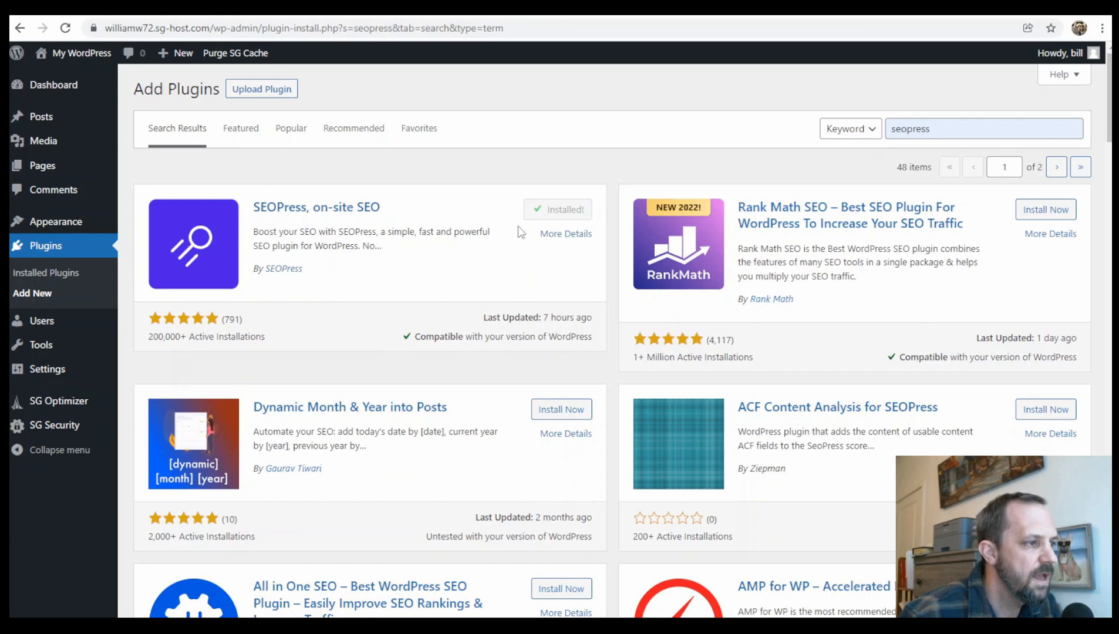
pyautogui.click(562, 210)
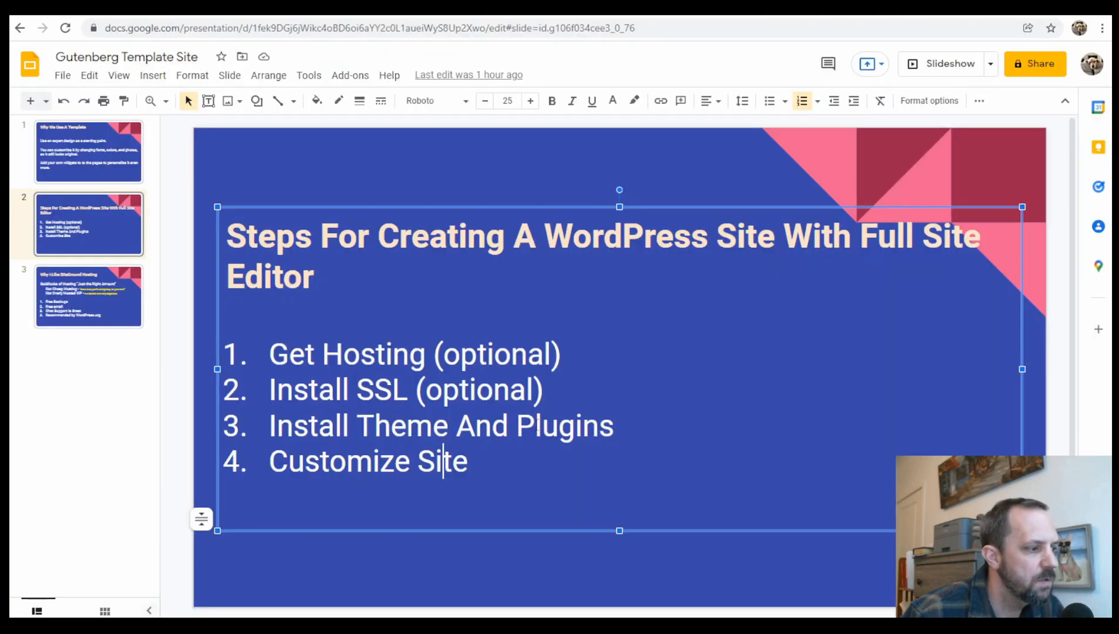
# Review the Customize Site item on the Google Slides outline and switch back to the WordPress dashboard
pyautogui.moveTo(305, 464); pyautogui.dragTo(452, 447)
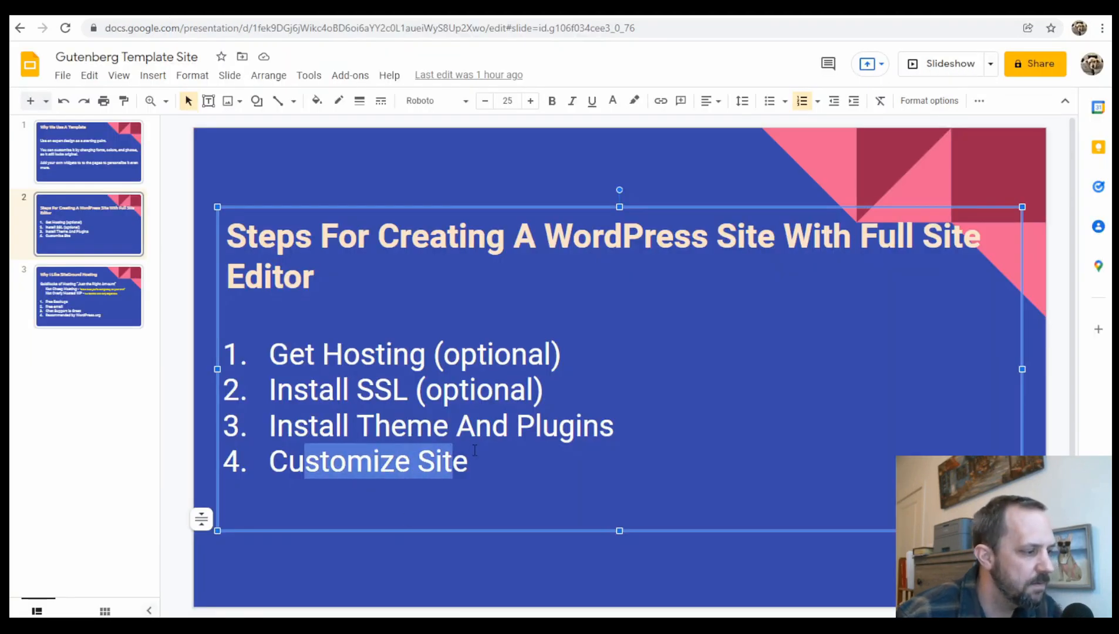
pyautogui.click(475, 451)
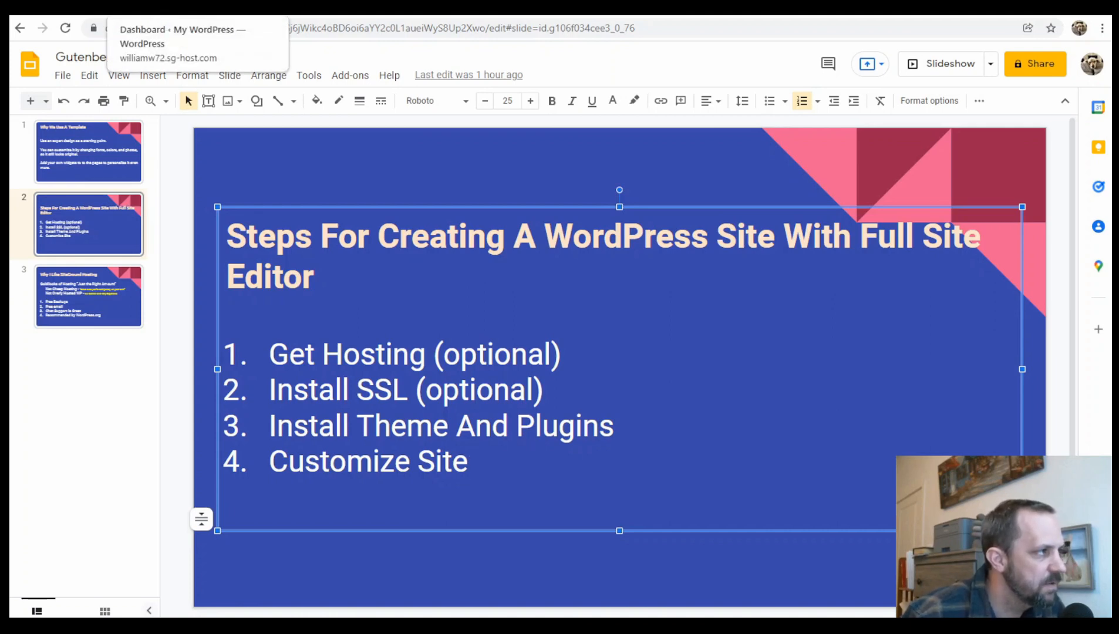
pyautogui.click(170, 8)
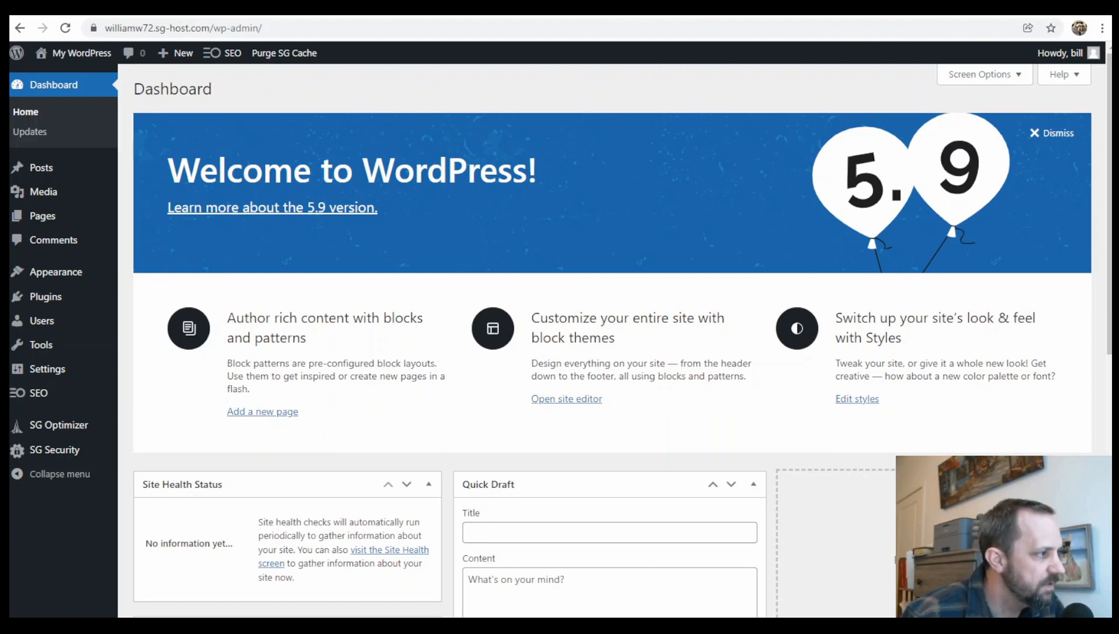
# Open the full site editor and look over the sections of the Front Page template
pyautogui.moveTo(65, 273)
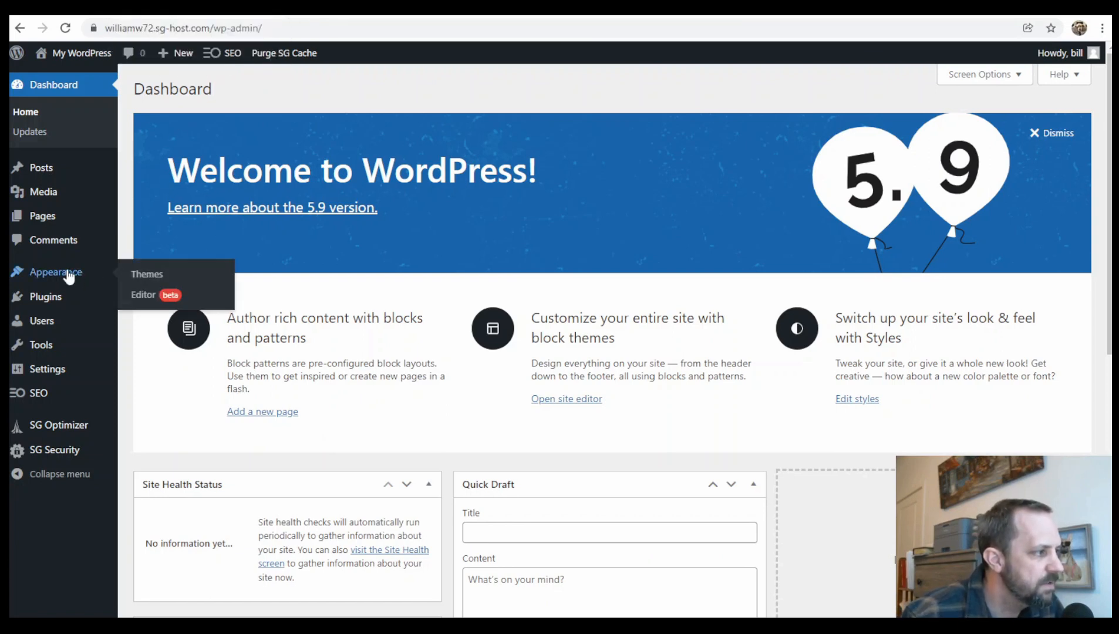
pyautogui.click(144, 296)
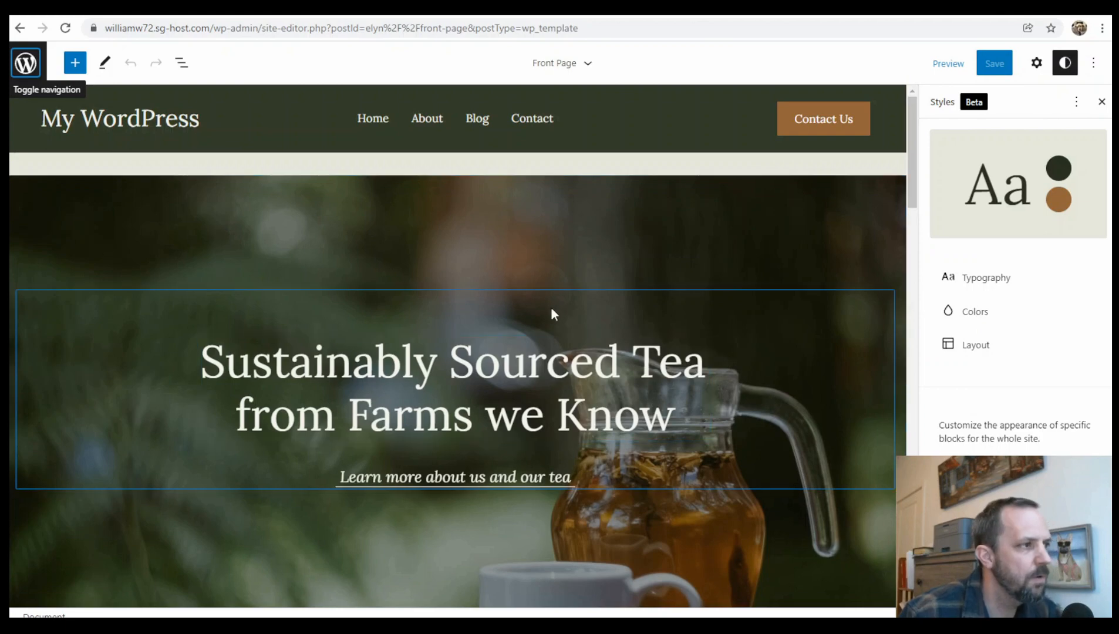
pyautogui.scroll(-5, 558, 282)
pyautogui.scroll(-20, 549, 289)
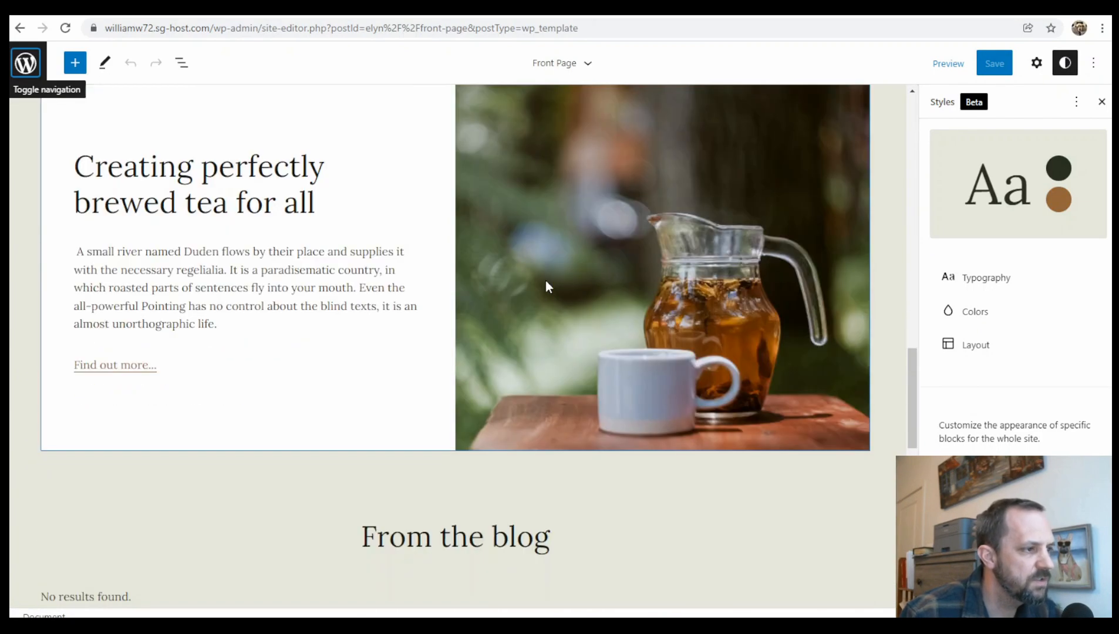
pyautogui.scroll(6, 567, 310)
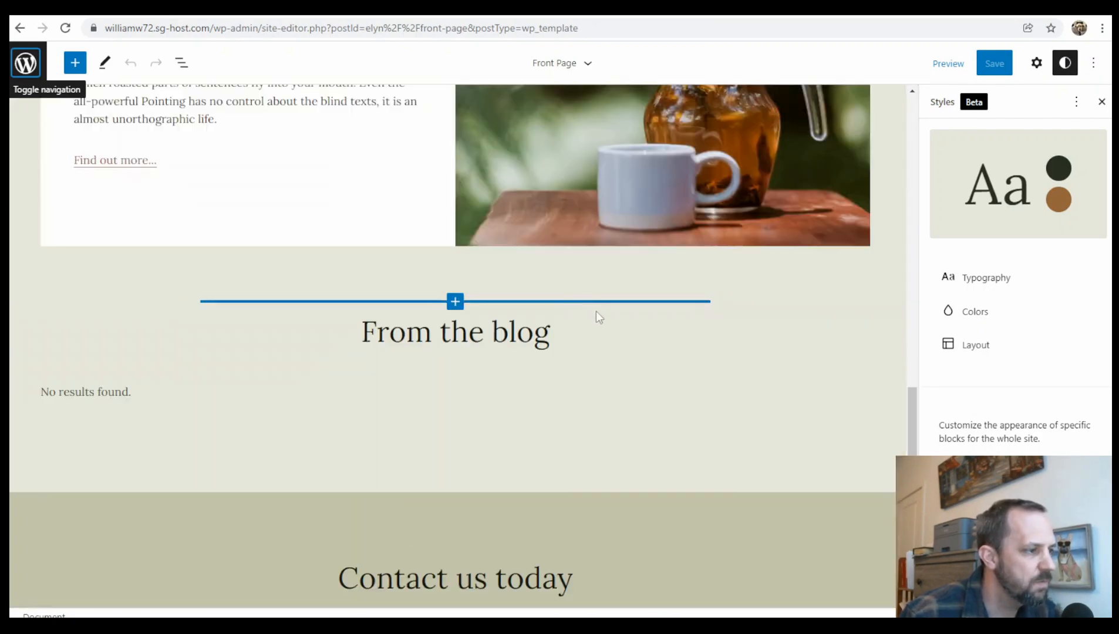
# Select the "From the blog" heading and show its block settings in place of the Styles options
pyautogui.click(515, 328)
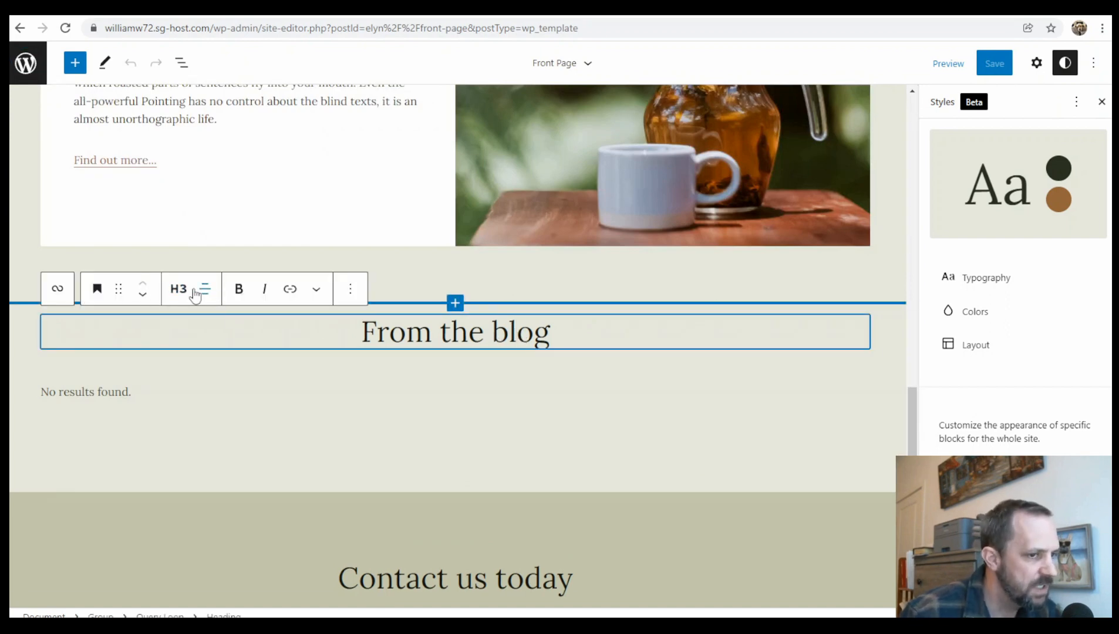
pyautogui.click(1065, 63)
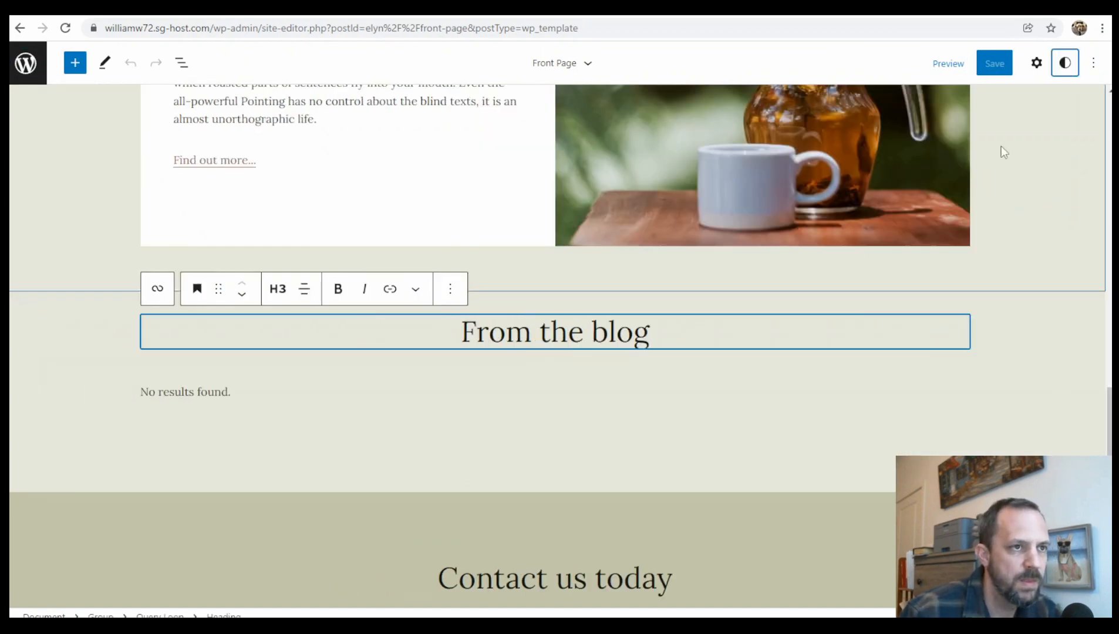
pyautogui.click(1036, 63)
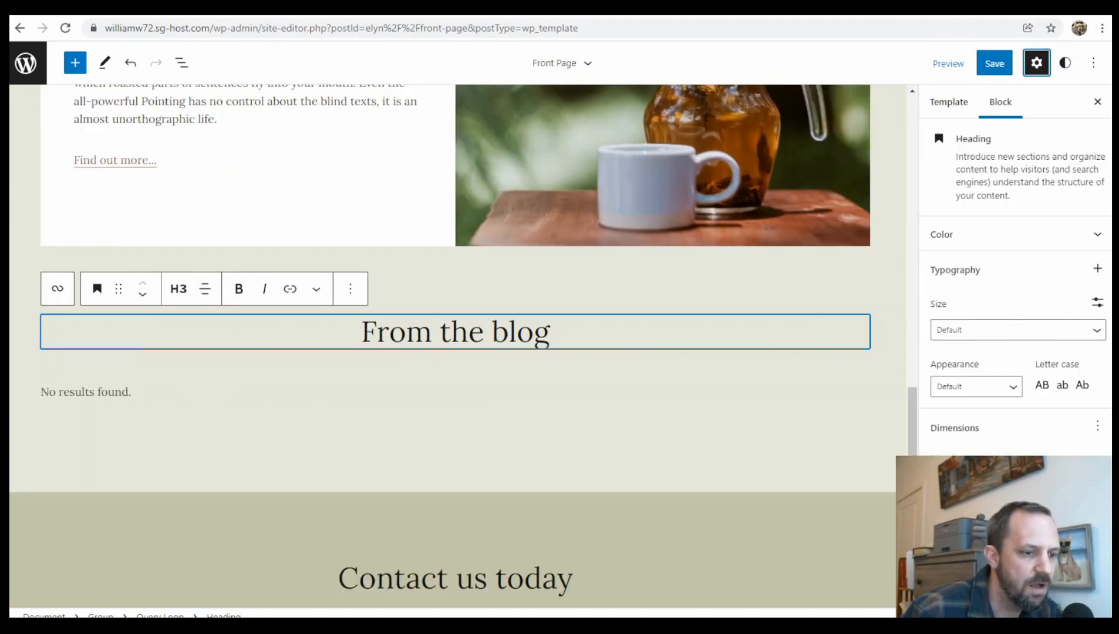
# Insert an empty Image block after the paragraph in the "Creating perfectly brewed tea for all" section
pyautogui.scroll(3, 615, 442)
pyautogui.click(303, 275)
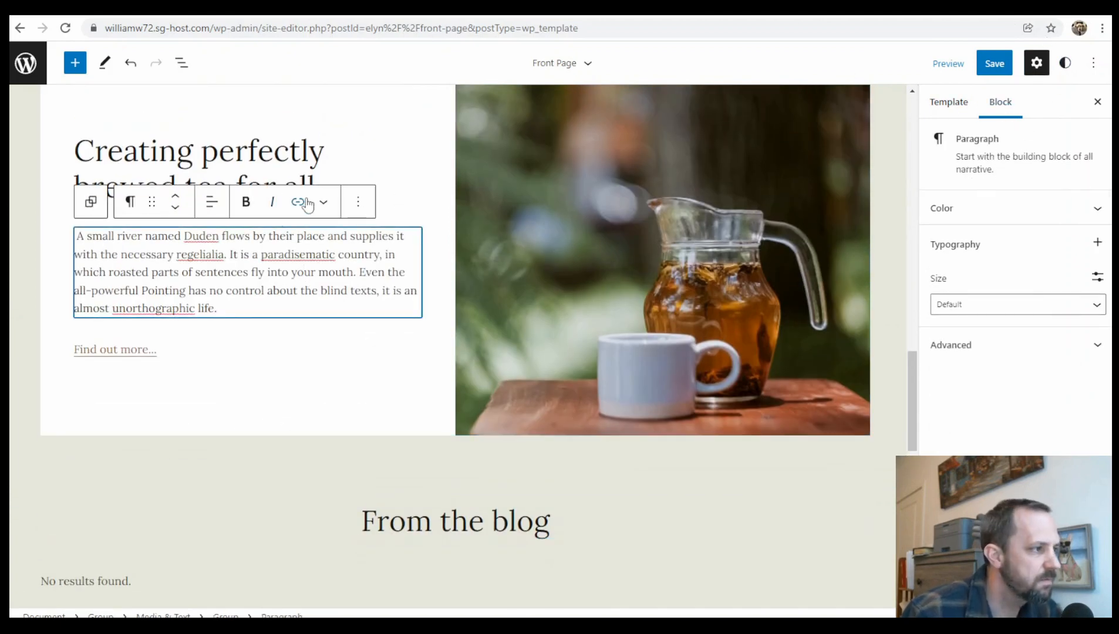
pyautogui.click(357, 207)
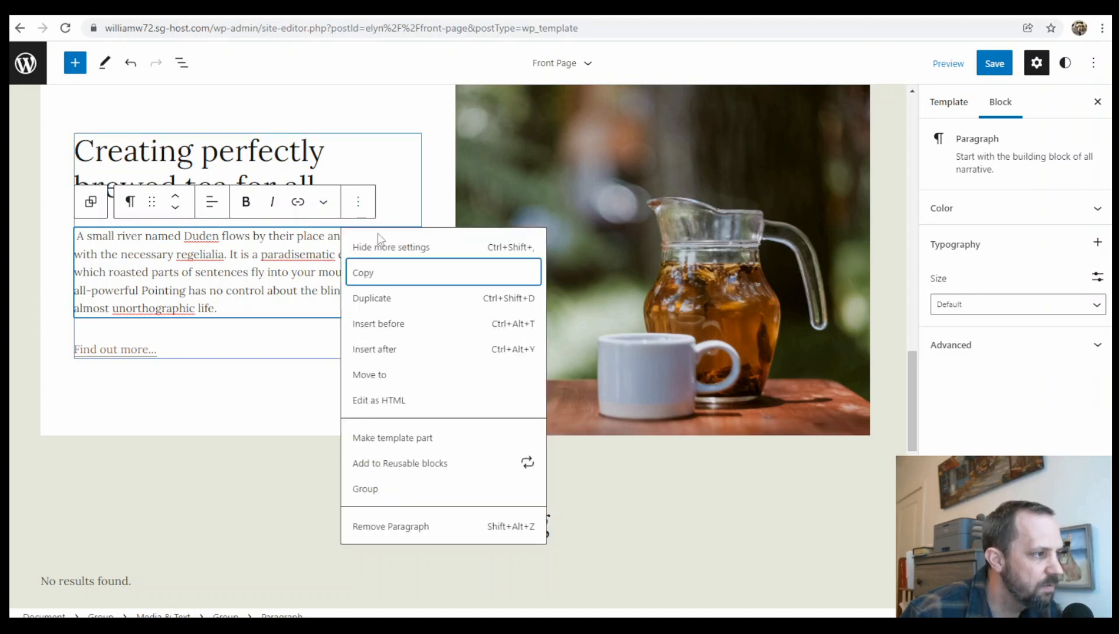
pyautogui.click(374, 350)
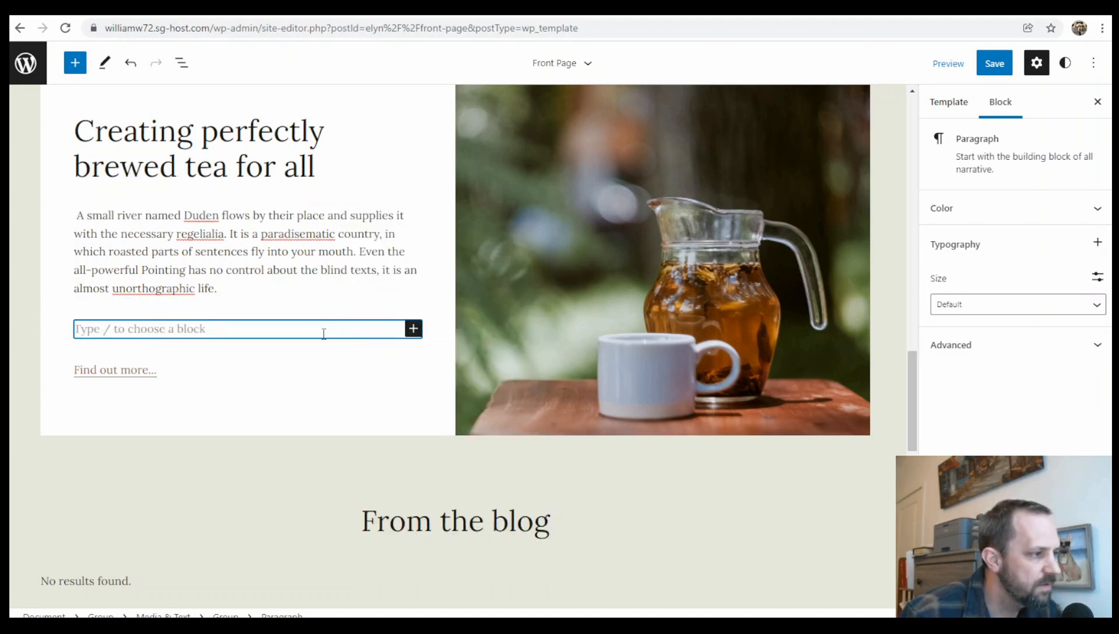
pyautogui.click(414, 330)
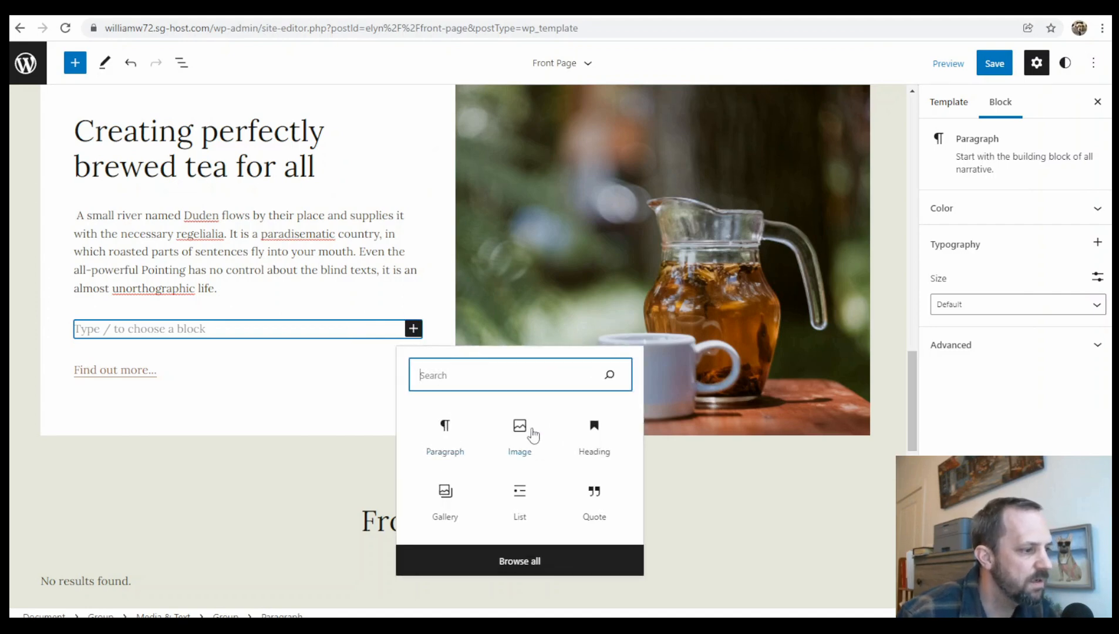
pyautogui.click(516, 432)
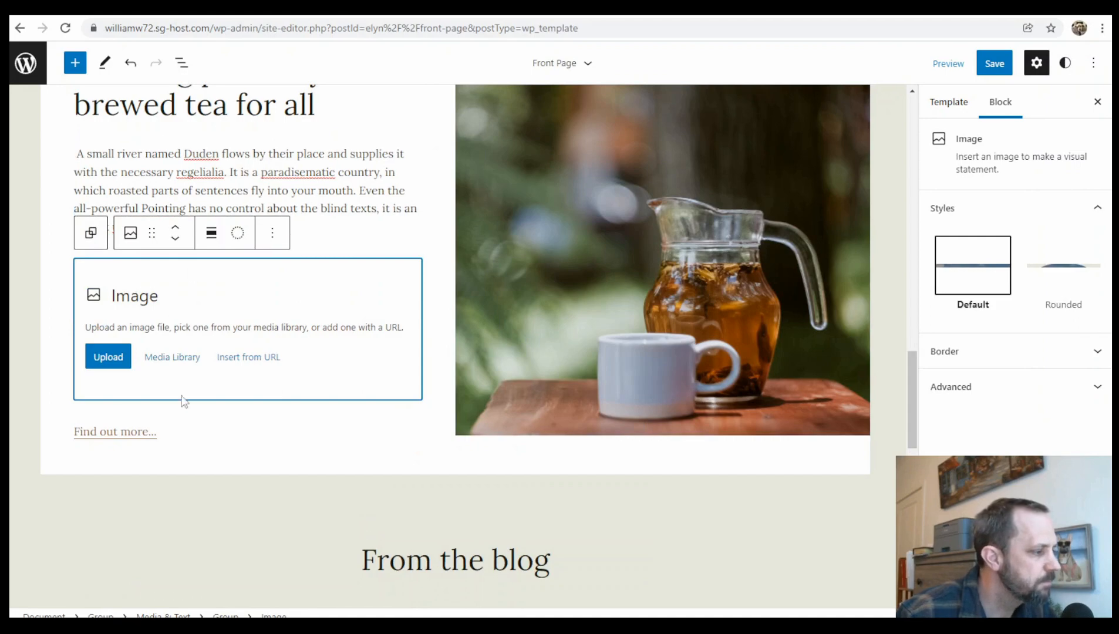
pyautogui.scroll(5, 396, 269)
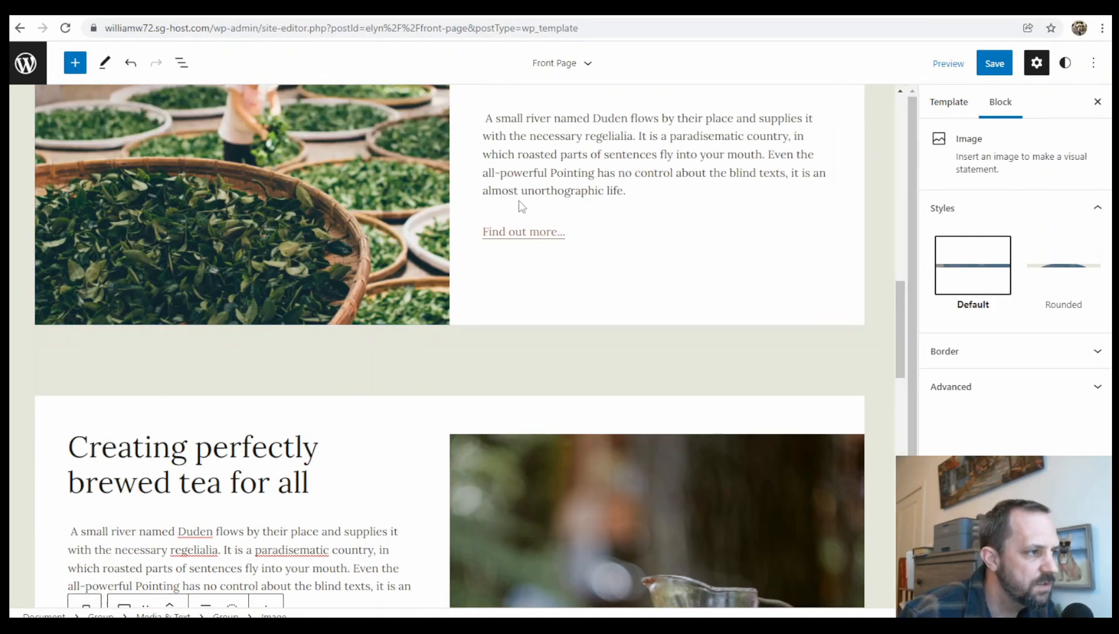
# Show the Front Page template's block list and collapse the header, the cover and the three groups below them
pyautogui.click(181, 65)
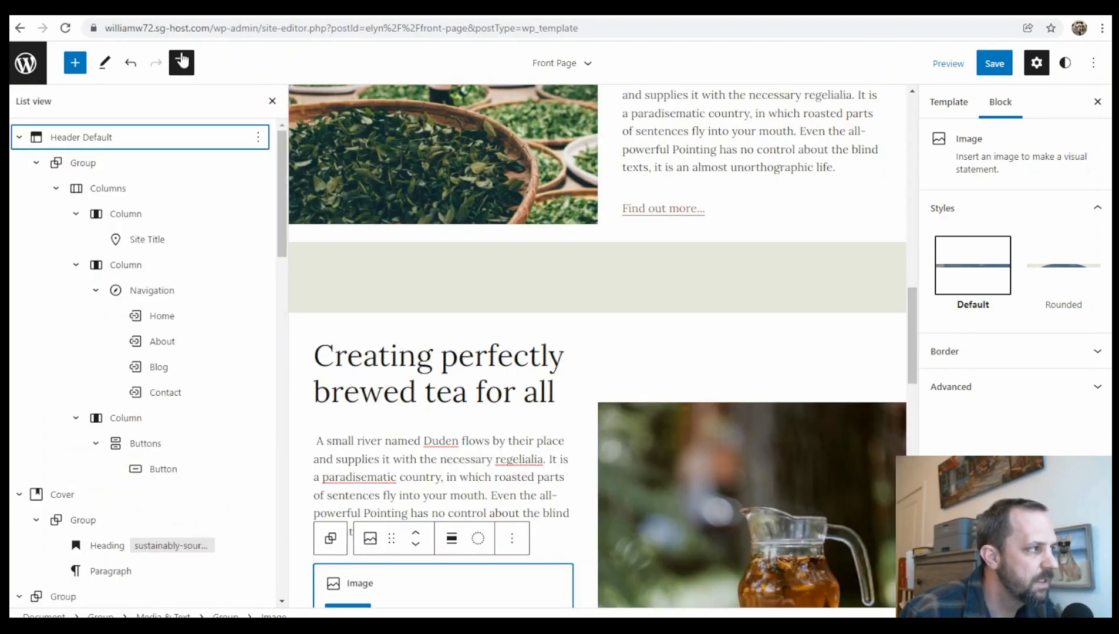
pyautogui.click(18, 137)
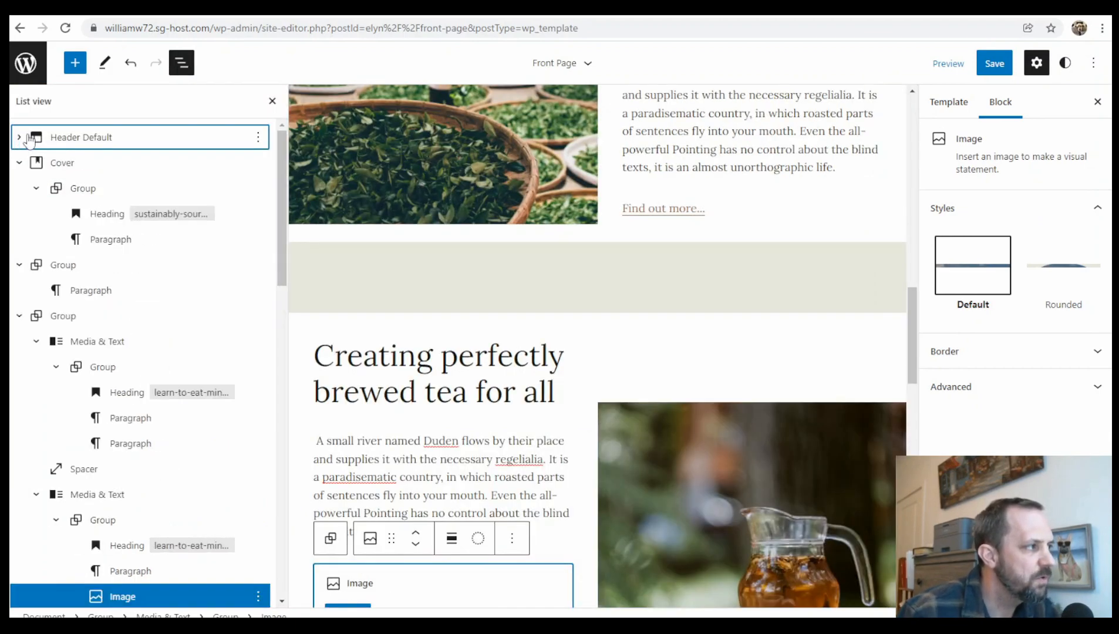
pyautogui.click(19, 162)
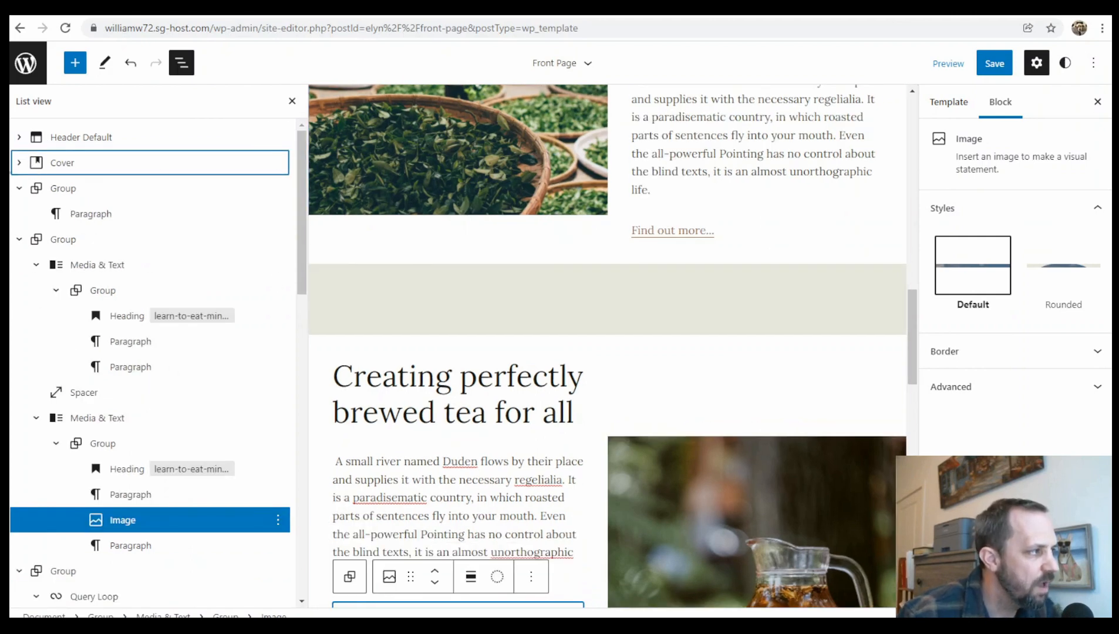
pyautogui.click(20, 188)
pyautogui.click(19, 214)
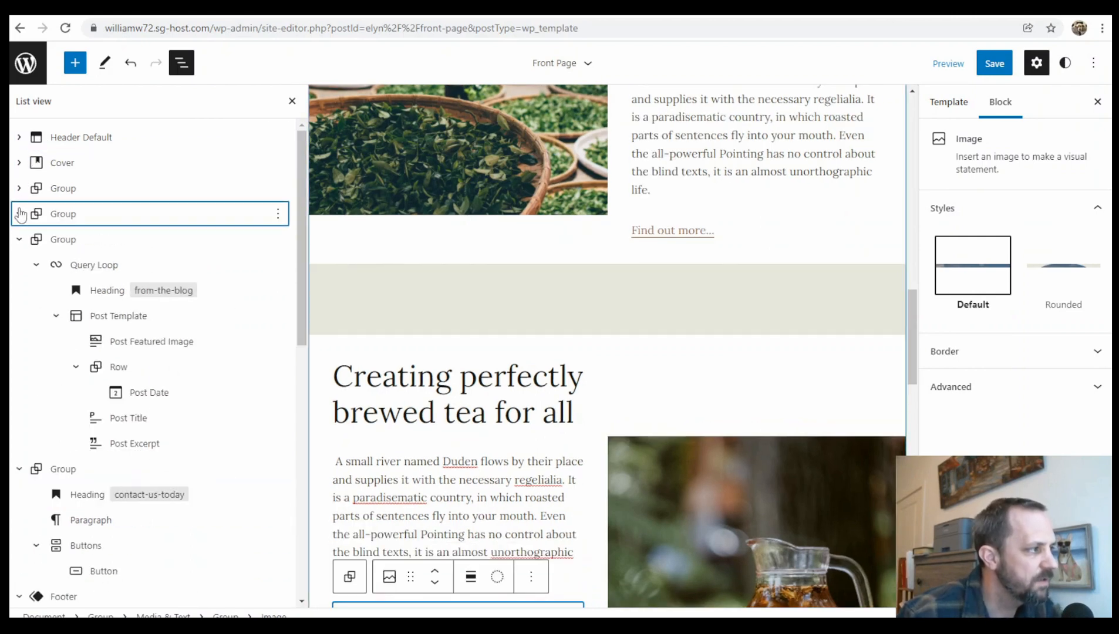
pyautogui.scroll(5, 554, 298)
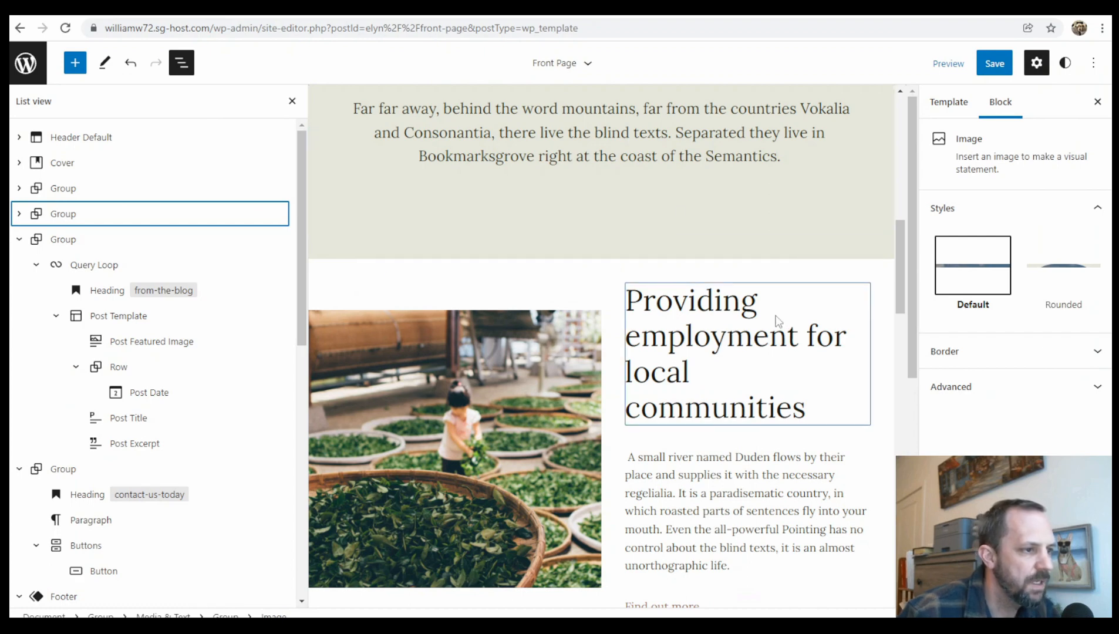
pyautogui.scroll(3, 775, 317)
pyautogui.click(20, 241)
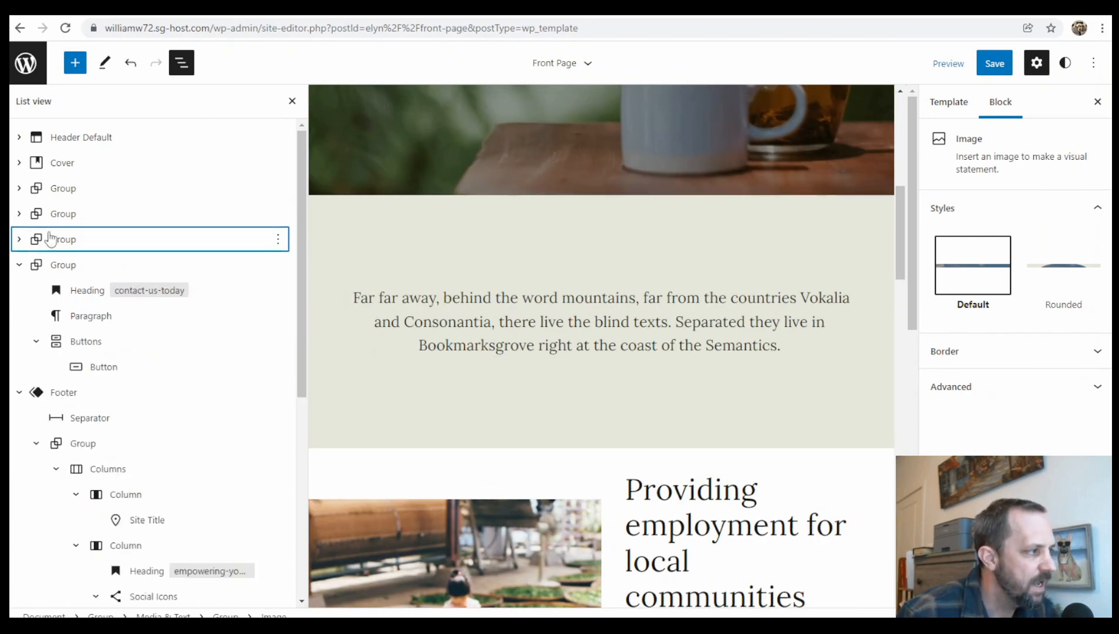
pyautogui.scroll(-5, 602, 326)
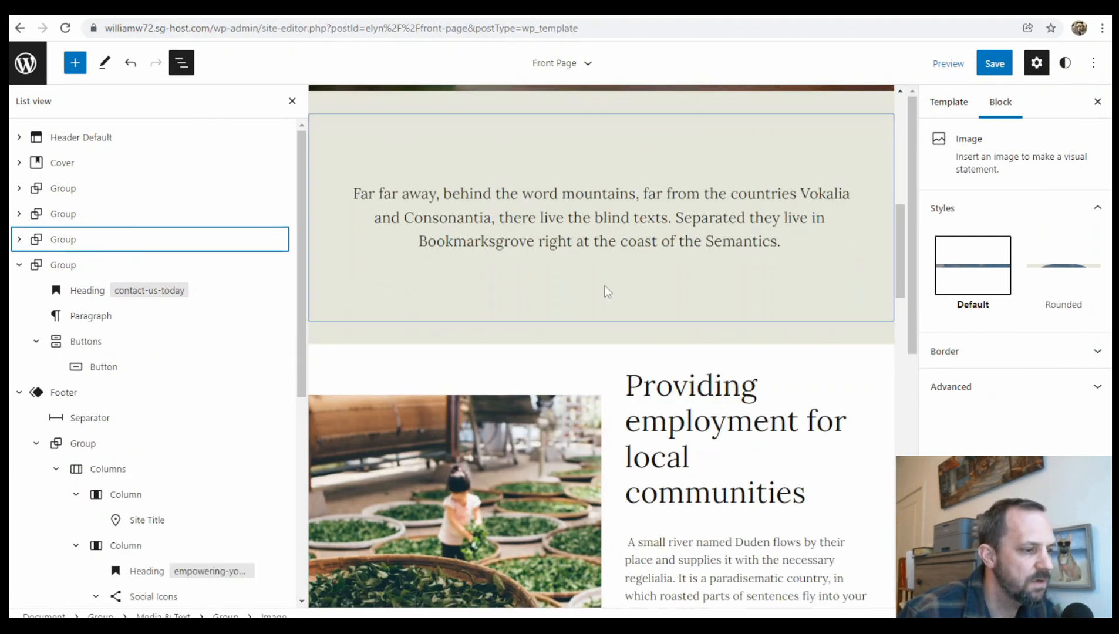
pyautogui.scroll(5, 667, 309)
pyautogui.scroll(-5, 664, 371)
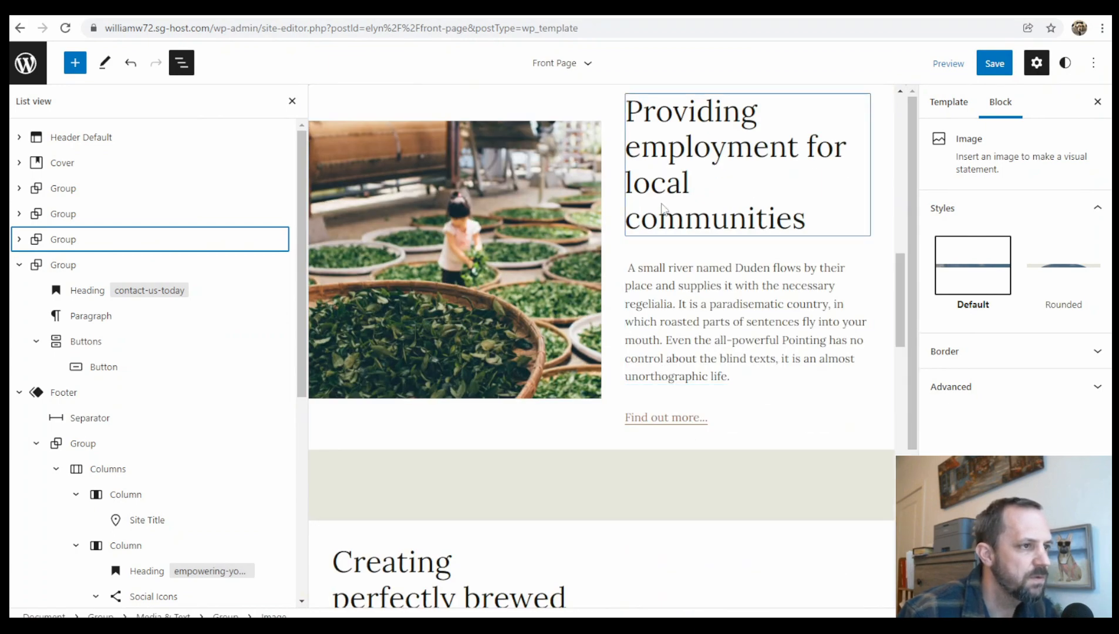
# Locate the group holding the media and text sections, expand it and inspect the heading and paragraphs of "Providing employment for local communities"
pyautogui.click(69, 244)
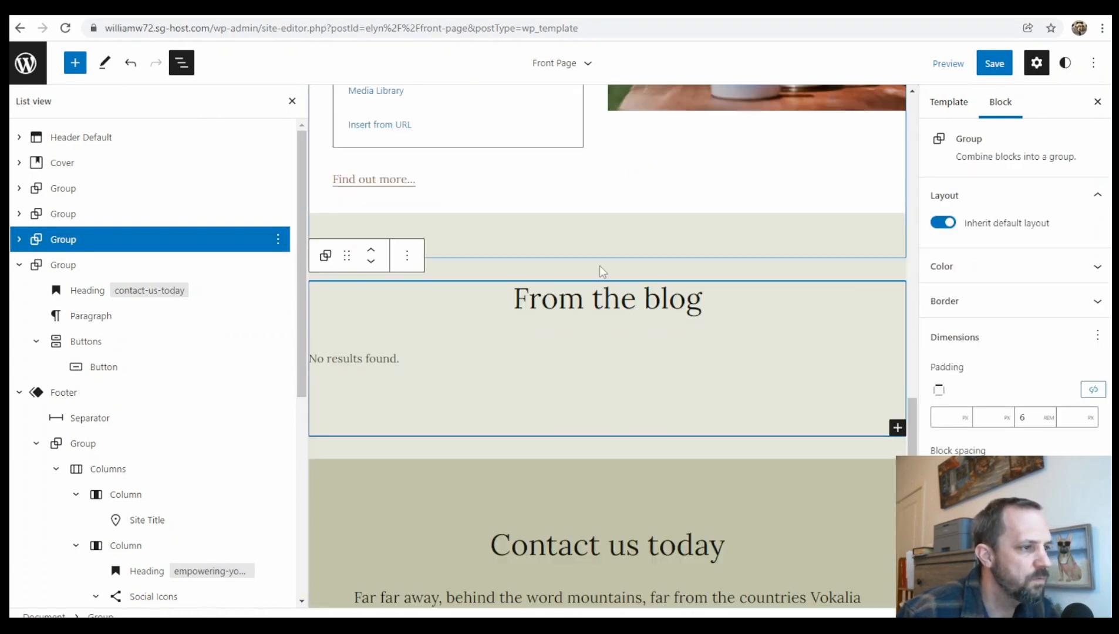
pyautogui.click(71, 215)
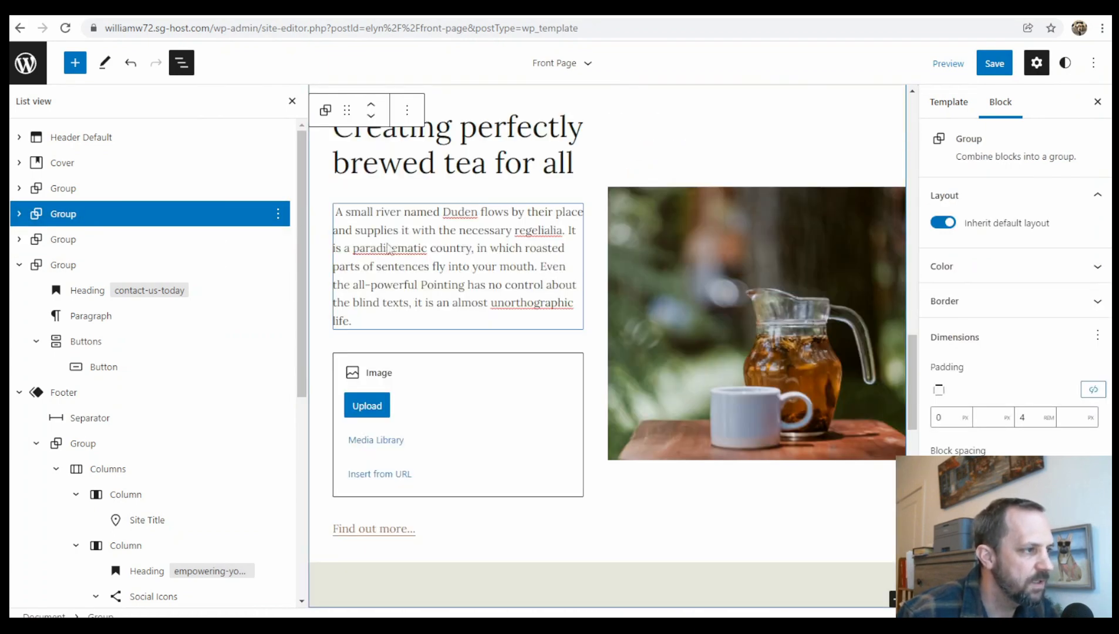
pyautogui.click(19, 214)
pyautogui.click(101, 242)
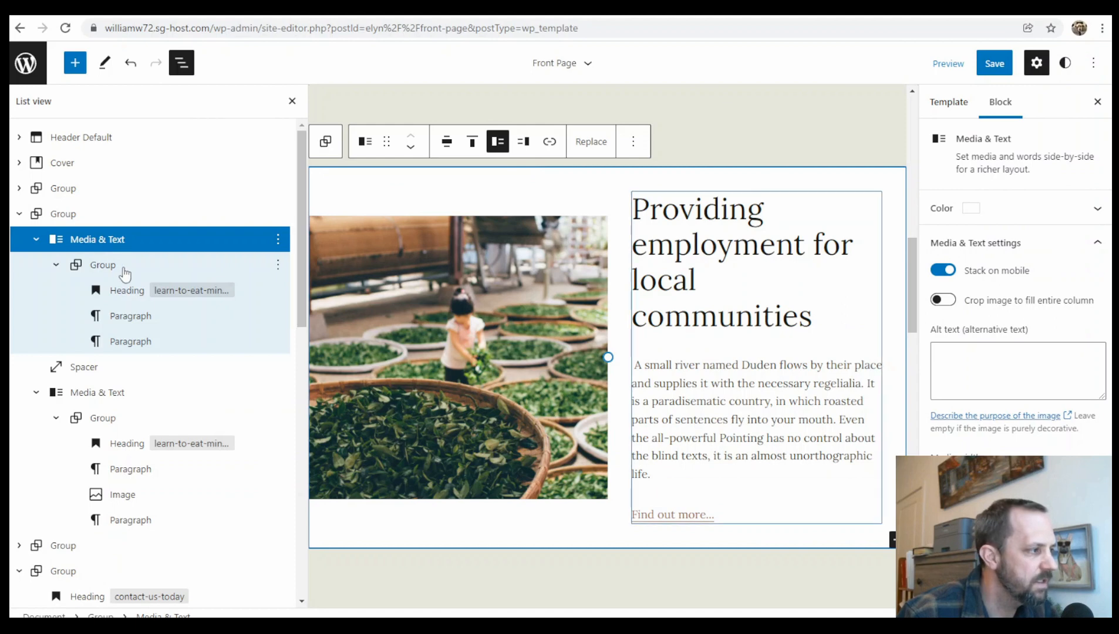
pyautogui.click(120, 290)
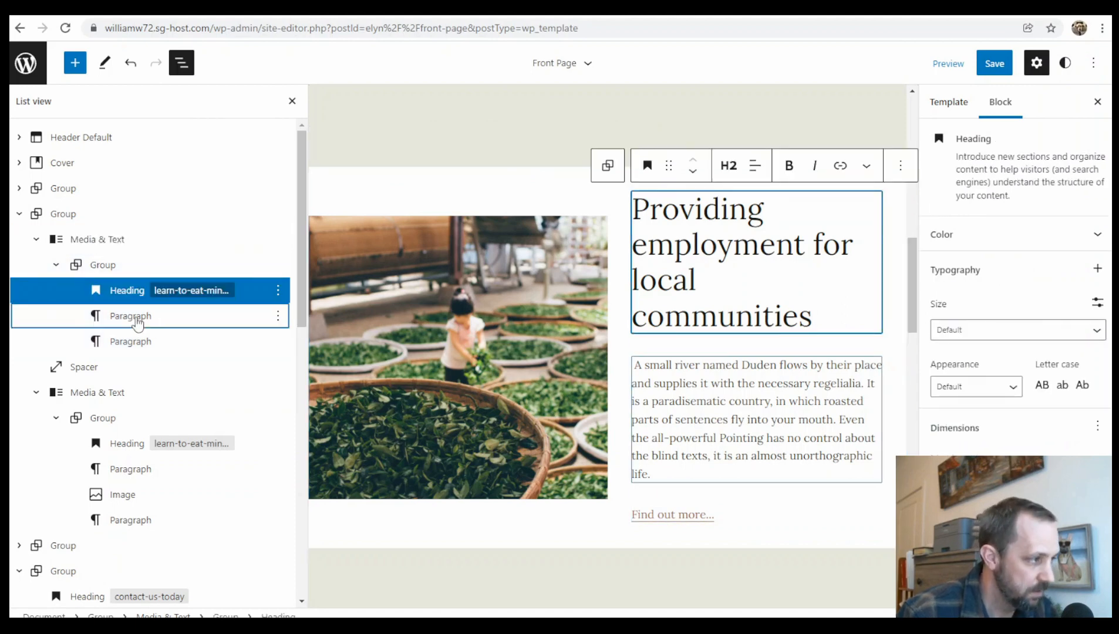
pyautogui.click(137, 318)
pyautogui.click(132, 341)
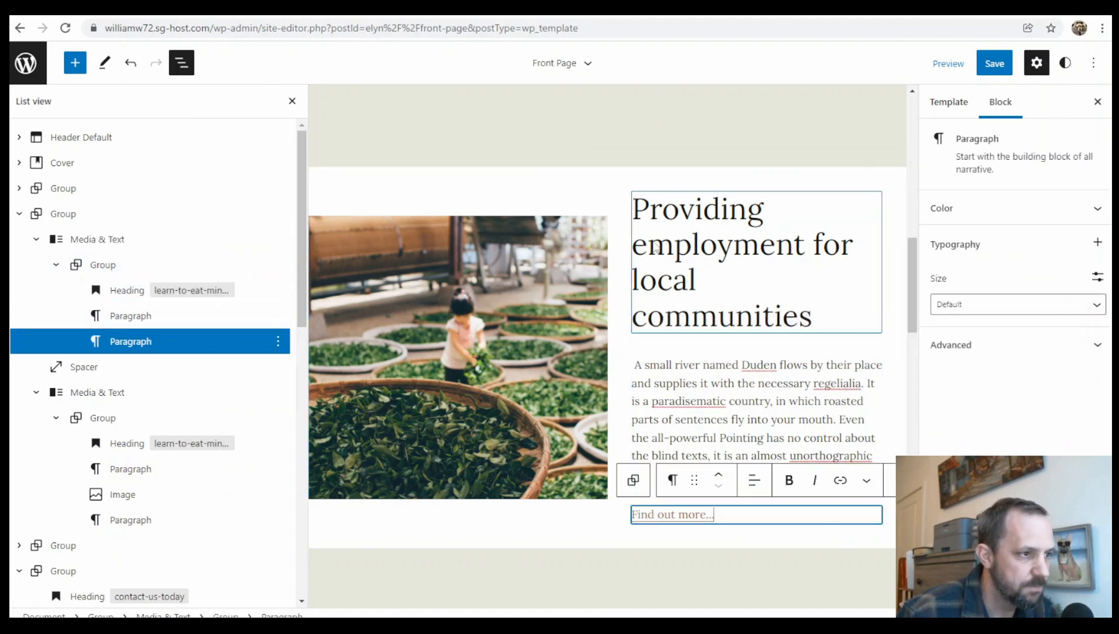
pyautogui.click(728, 217)
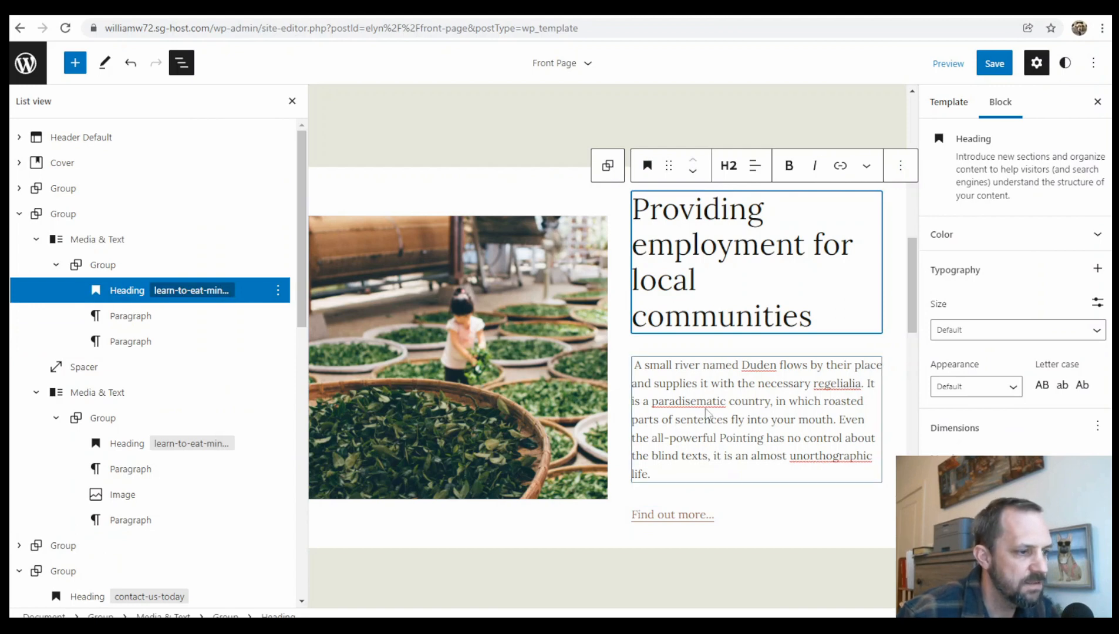
pyautogui.click(749, 396)
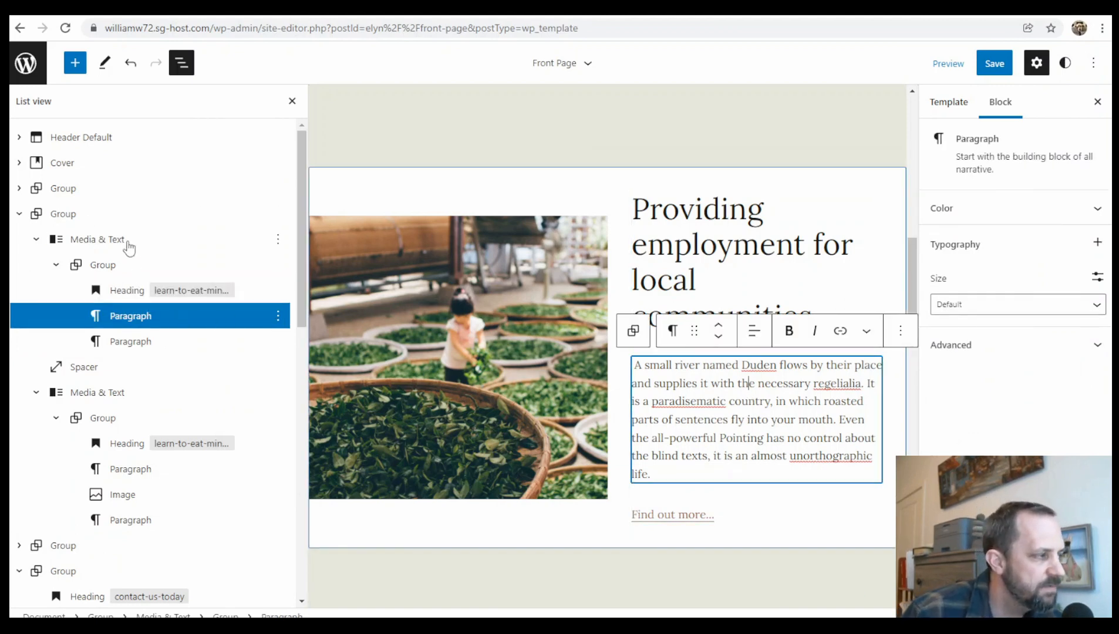
# Duplicate the whole group that holds the two media and text sections and look over the copy
pyautogui.click(19, 213)
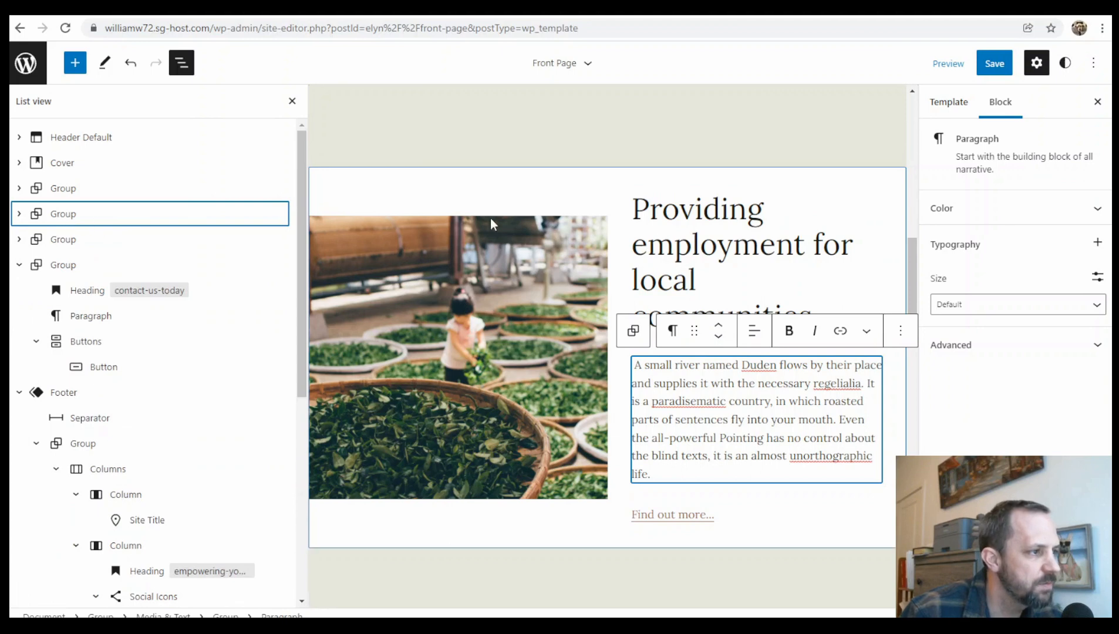
pyautogui.click(62, 216)
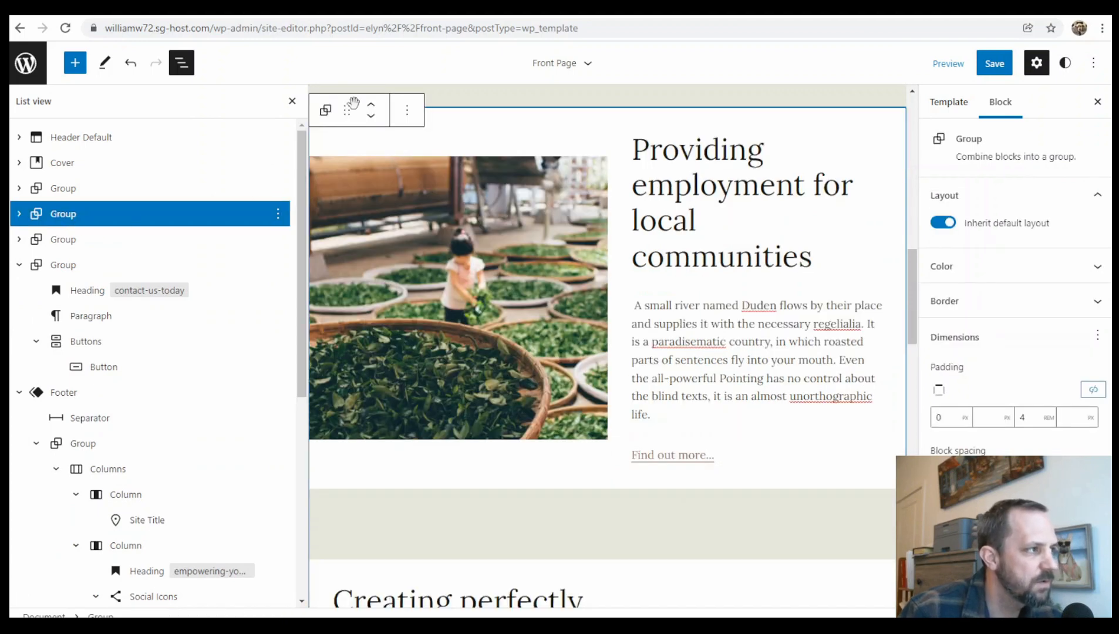
pyautogui.click(407, 111)
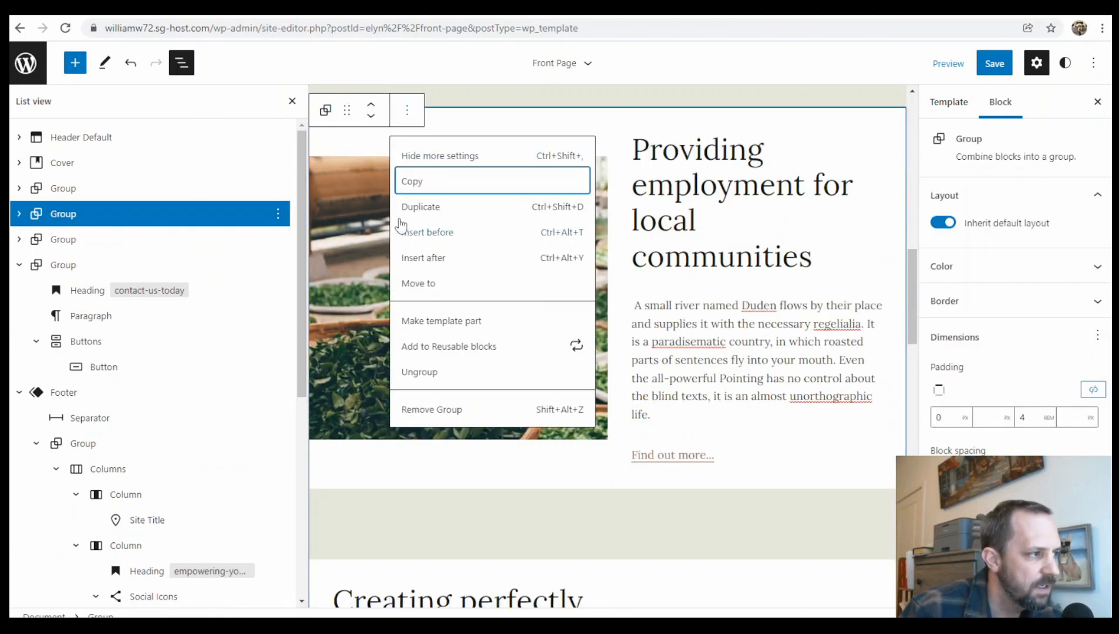
pyautogui.click(427, 208)
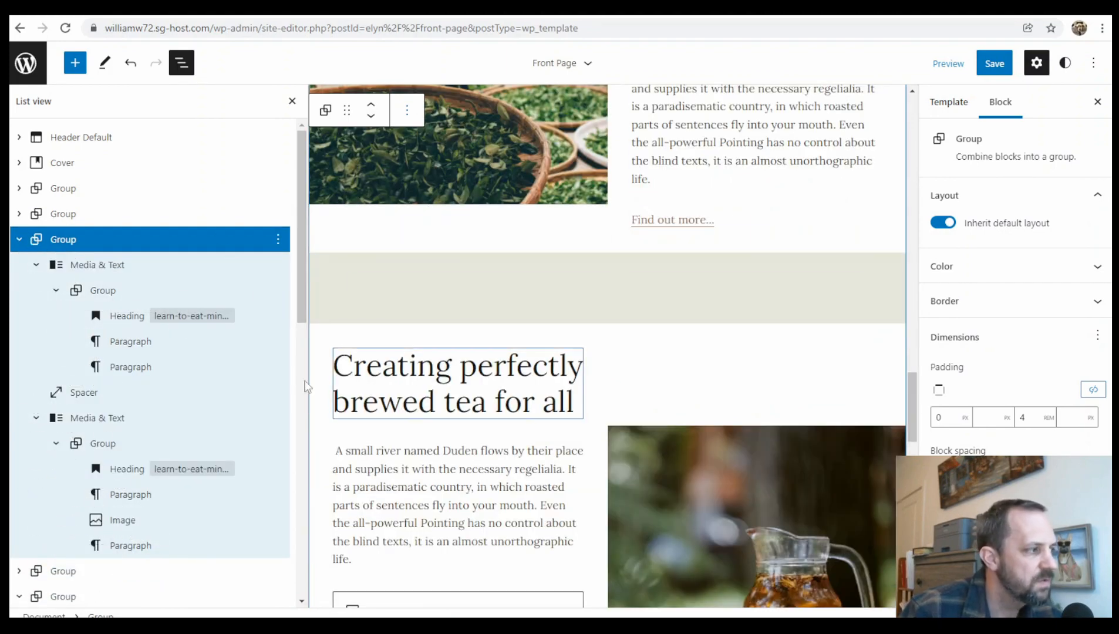
pyautogui.scroll(3, 646, 353)
pyautogui.scroll(5, 634, 236)
pyautogui.scroll(-5, 613, 237)
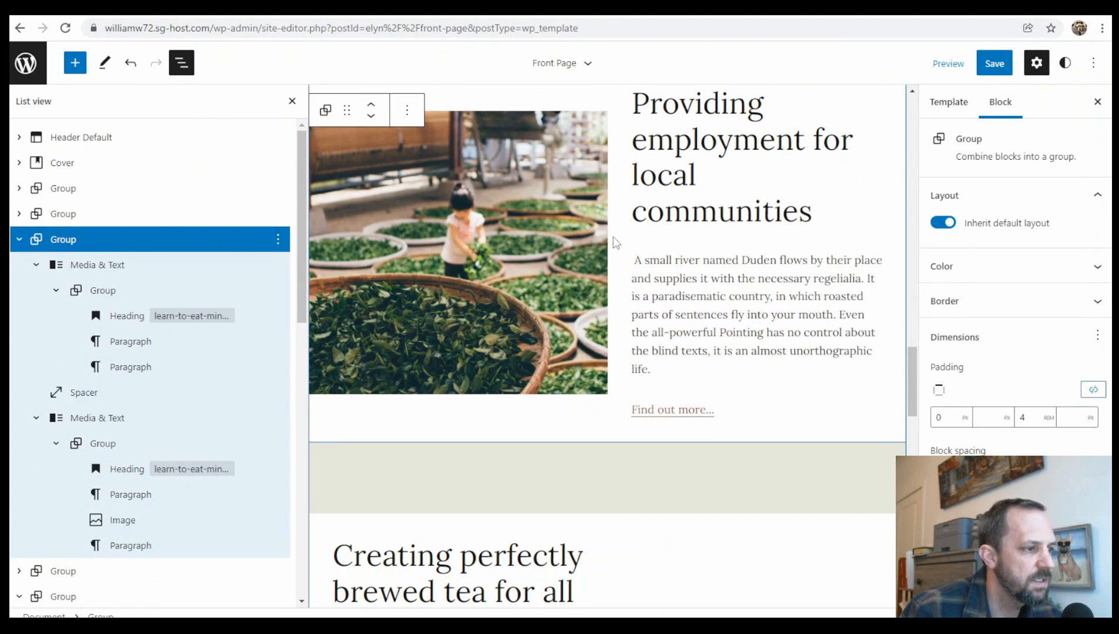
pyautogui.scroll(-5, 578, 326)
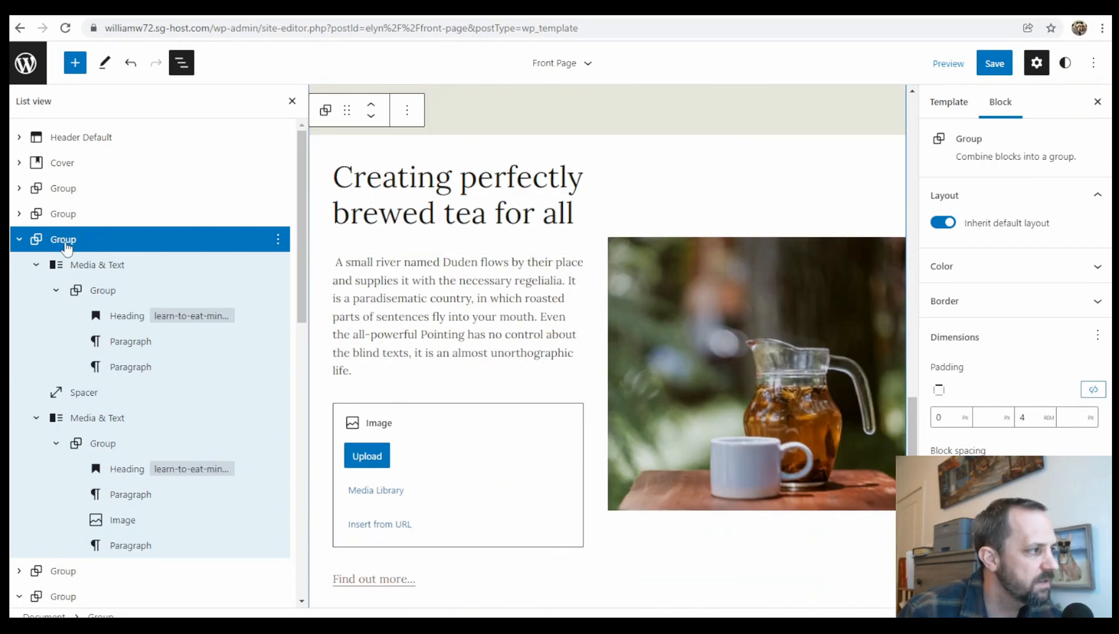
# Remove the duplicated group of media and text sections from the Front Page template
pyautogui.click(19, 240)
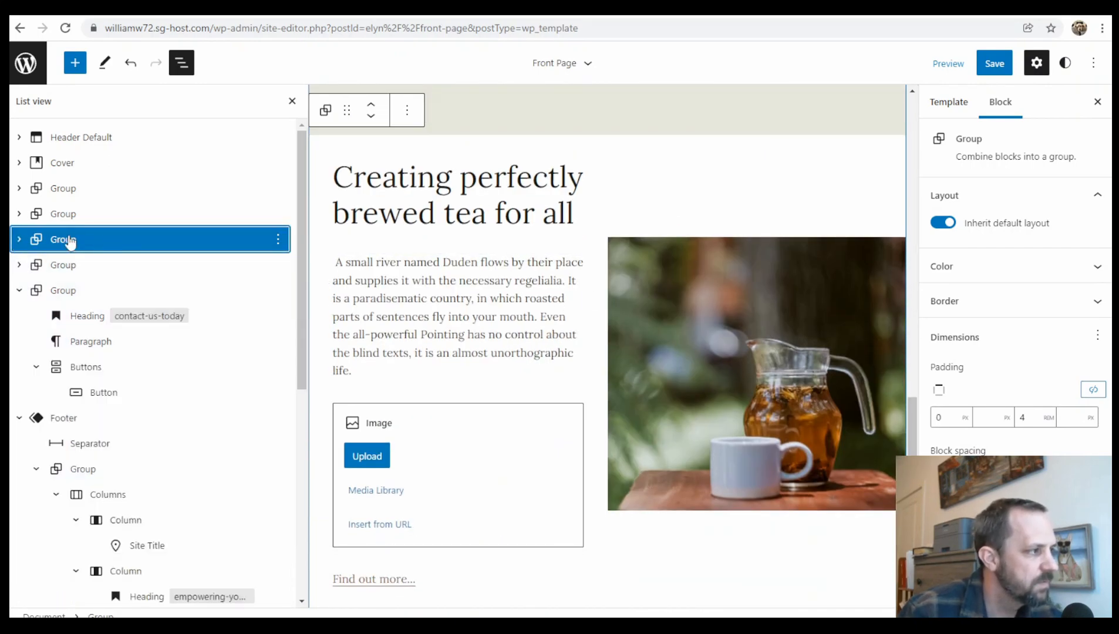
pyautogui.click(408, 110)
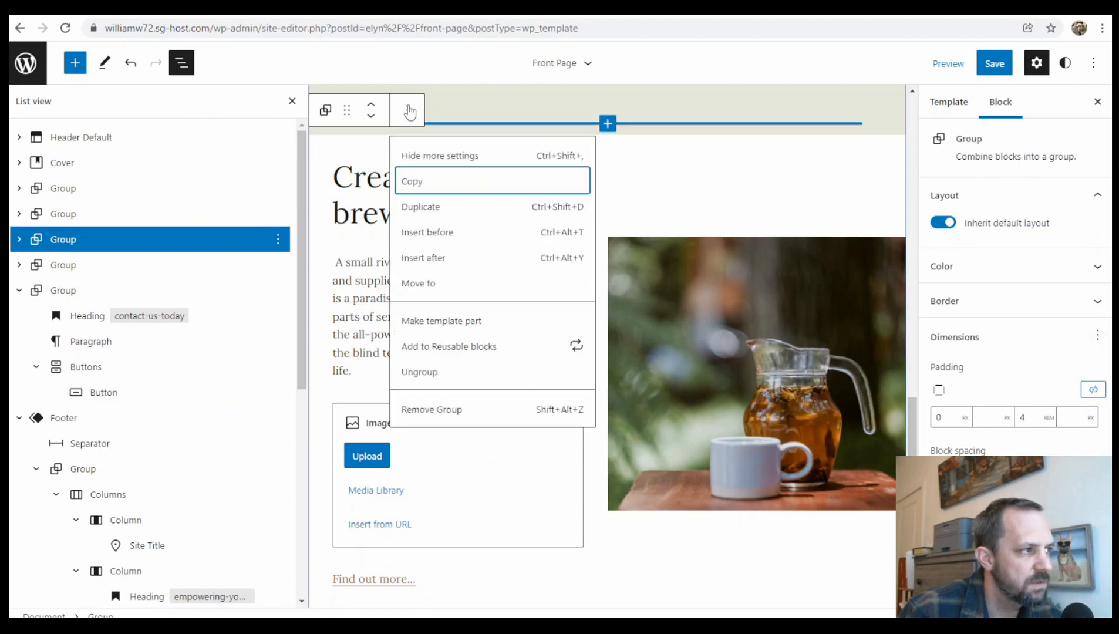
pyautogui.click(453, 409)
pyautogui.scroll(5, 658, 326)
pyautogui.scroll(-5, 656, 326)
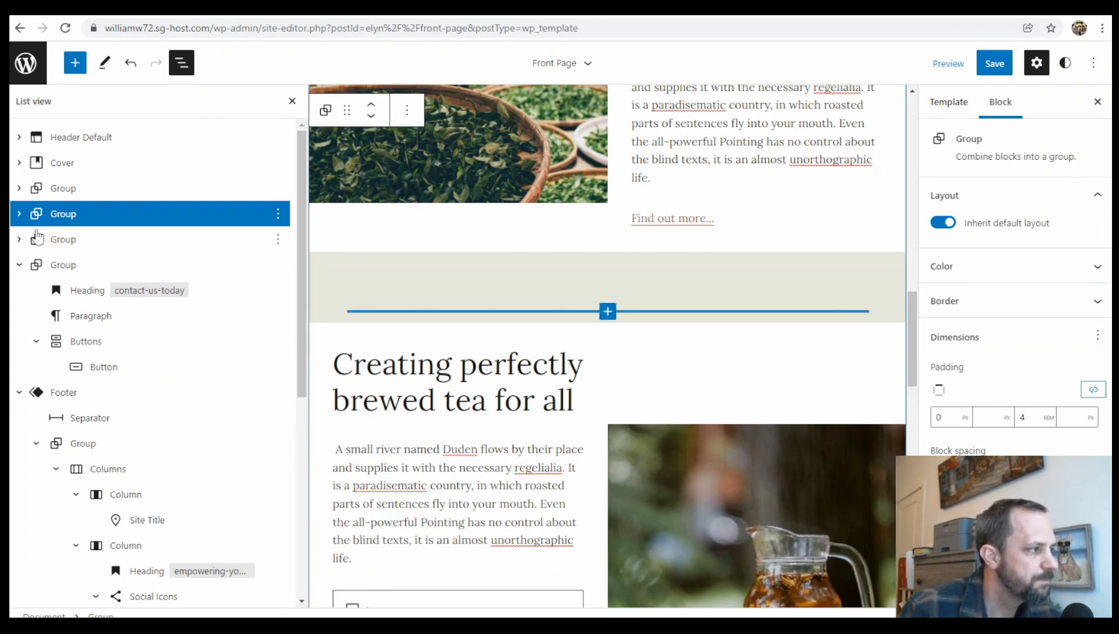
# Inspect the Header Default part with its navigation and the Footer part from the fully collapsed block list, and close the list
pyautogui.click(19, 265)
pyautogui.click(20, 290)
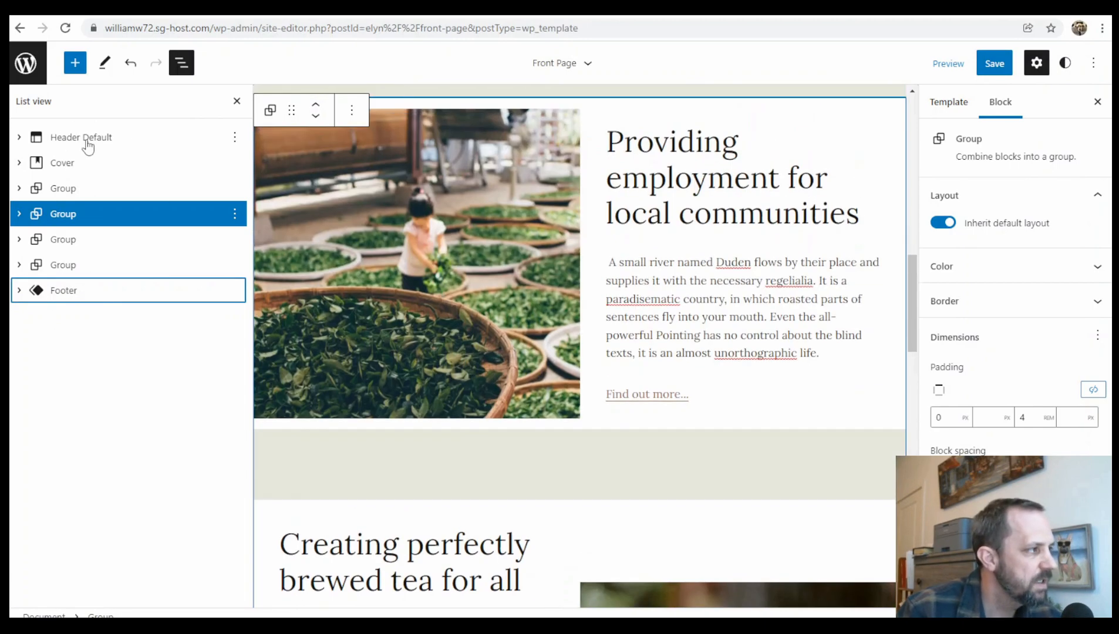
pyautogui.click(87, 143)
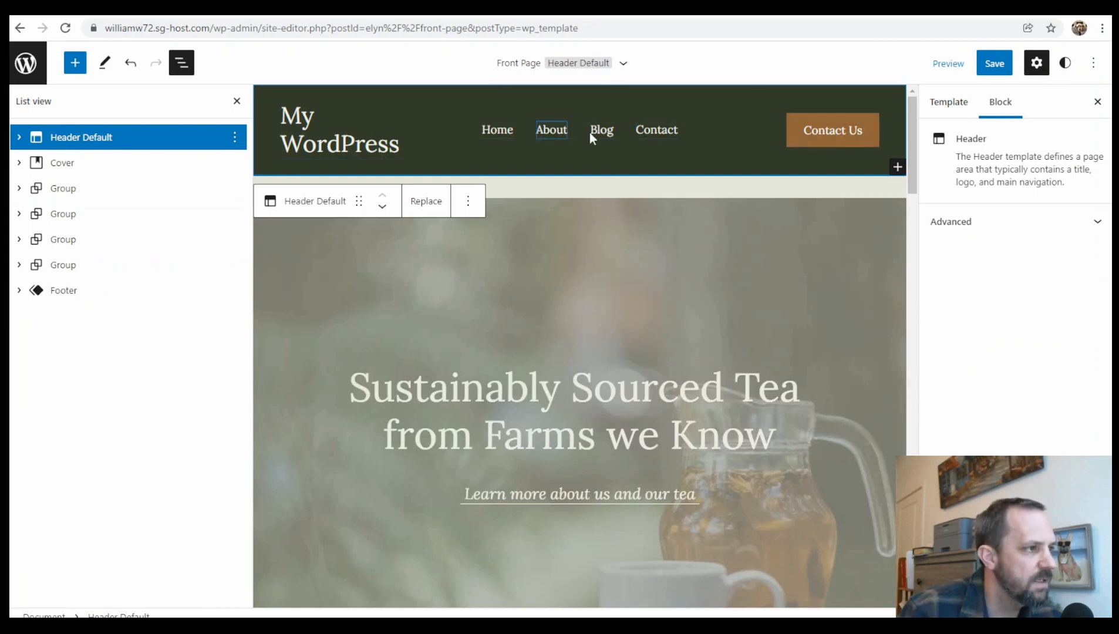
pyautogui.click(702, 128)
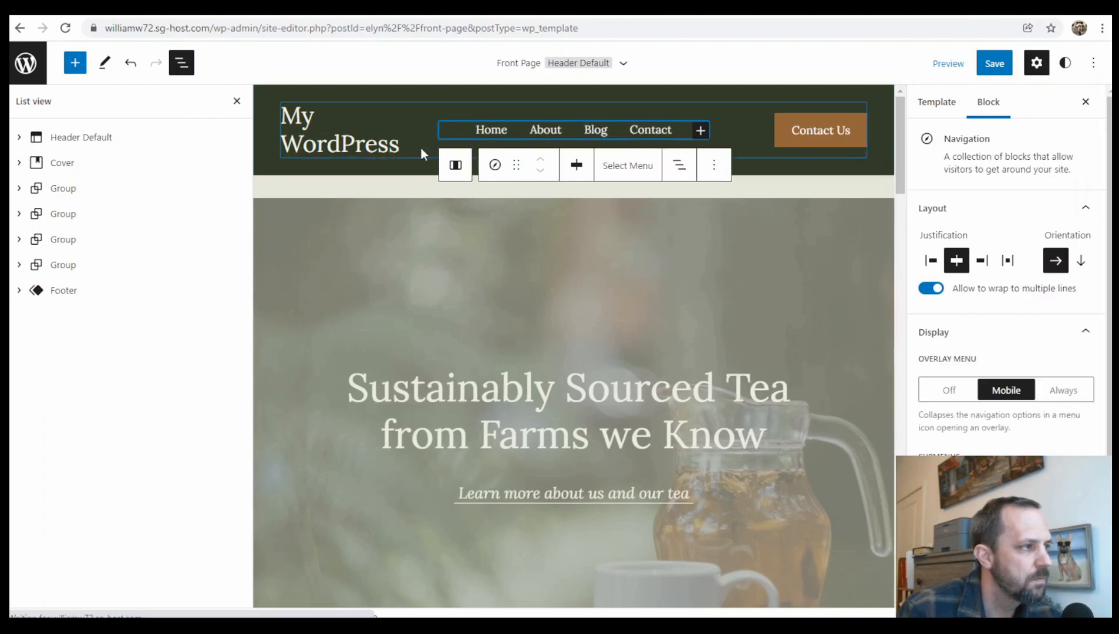
pyautogui.click(20, 138)
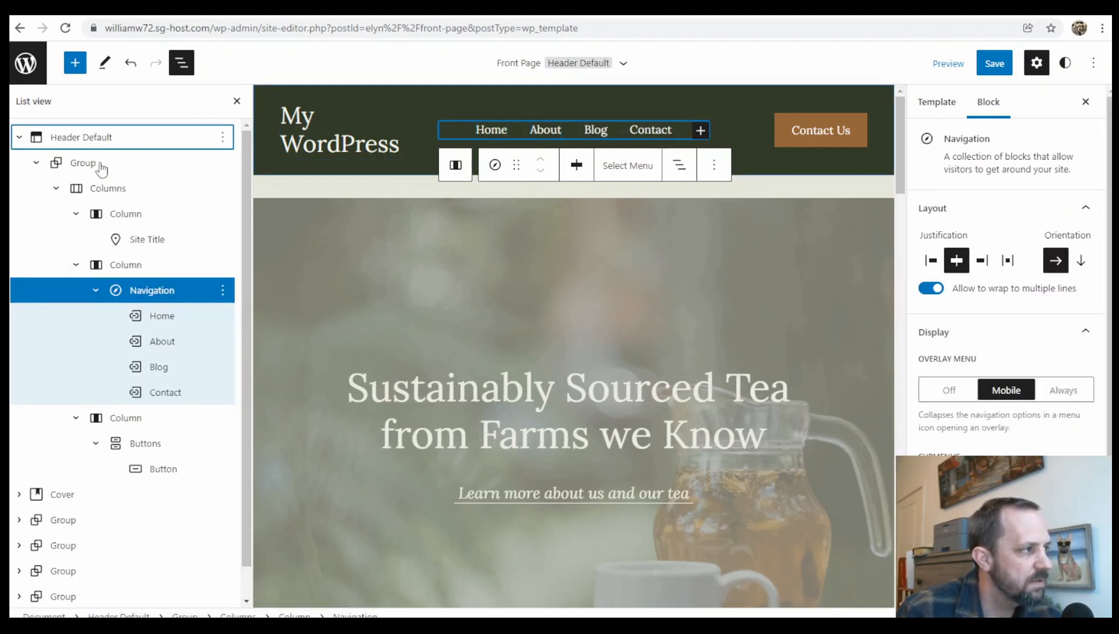
pyautogui.click(21, 139)
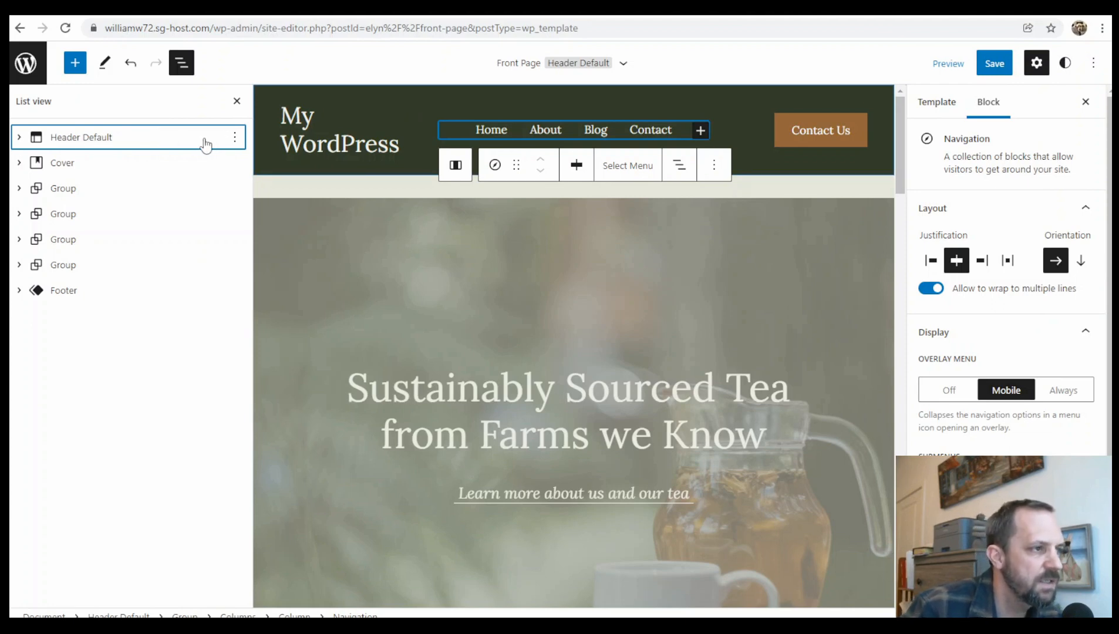
pyautogui.click(61, 292)
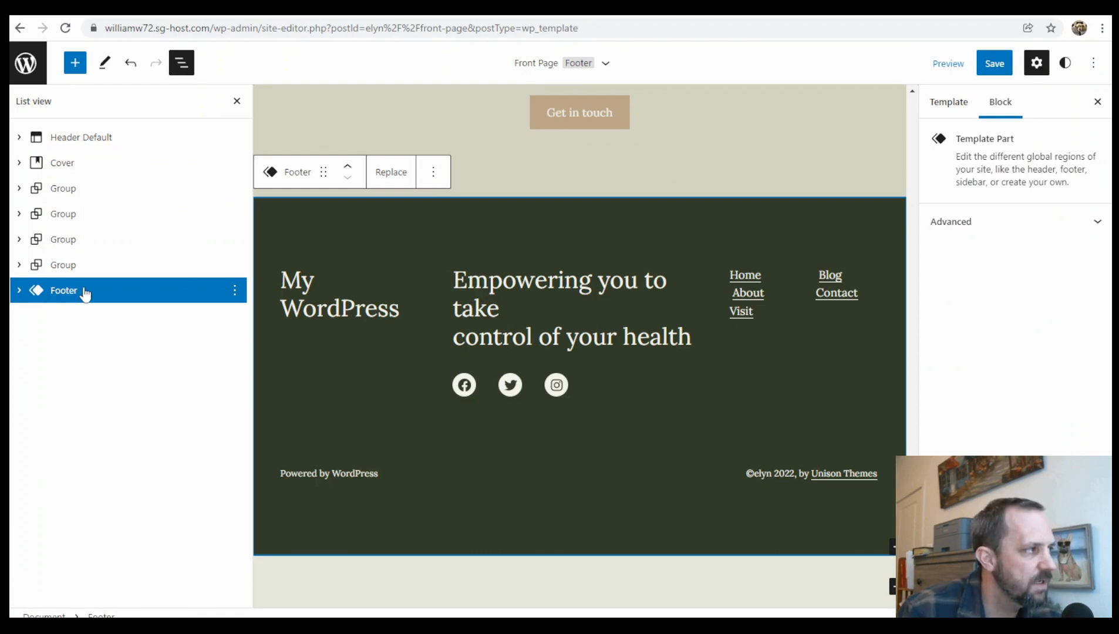
pyautogui.click(239, 101)
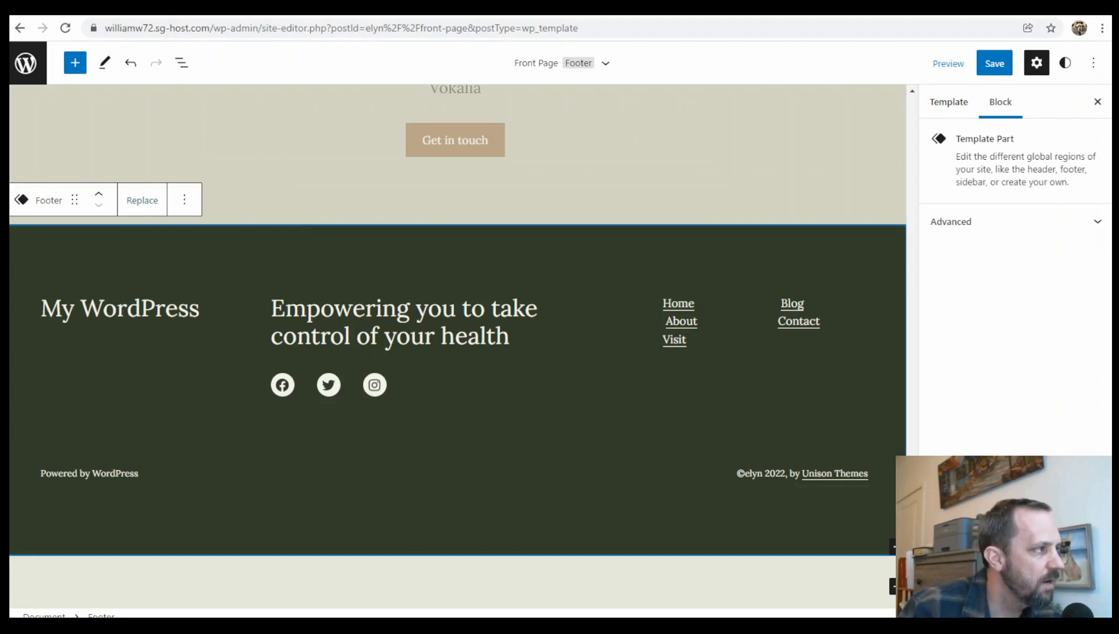
# Open the site editor's list of templates and look through the templates provided by the Elyn theme
pyautogui.click(24, 65)
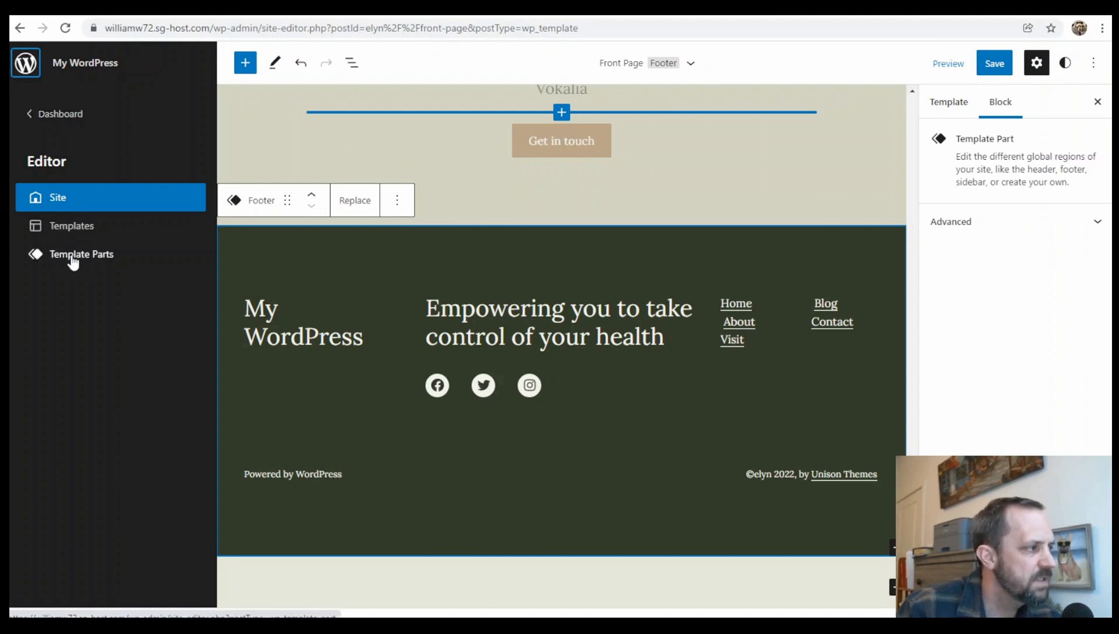
pyautogui.click(73, 230)
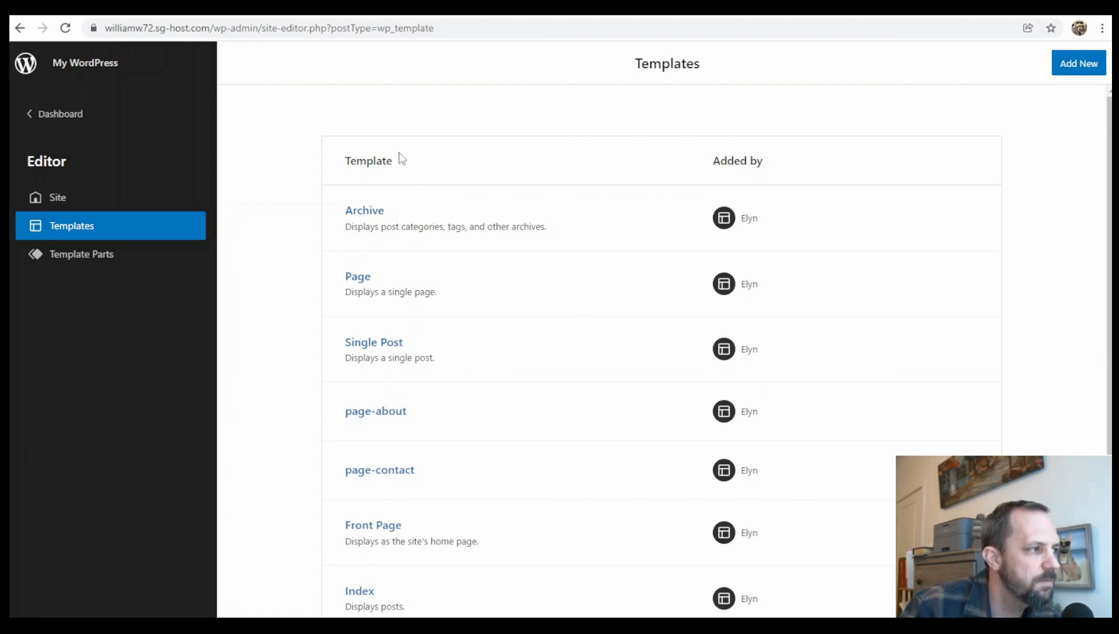
pyautogui.scroll(-4, 444, 365)
pyautogui.scroll(4, 497, 483)
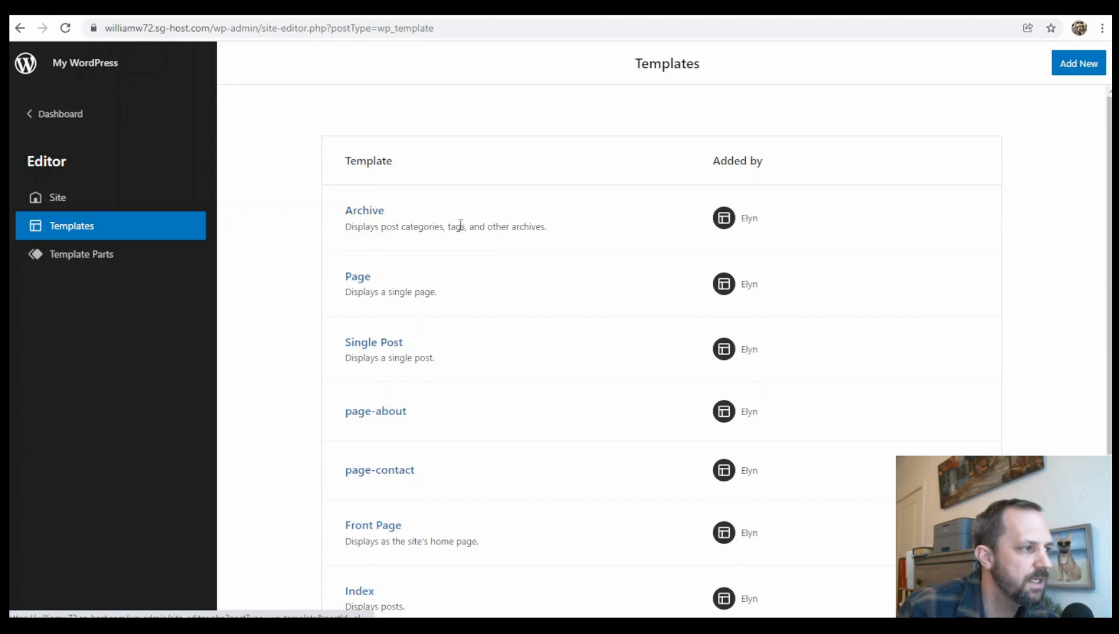
pyautogui.moveTo(424, 223); pyautogui.dragTo(454, 224)
pyautogui.click(410, 222)
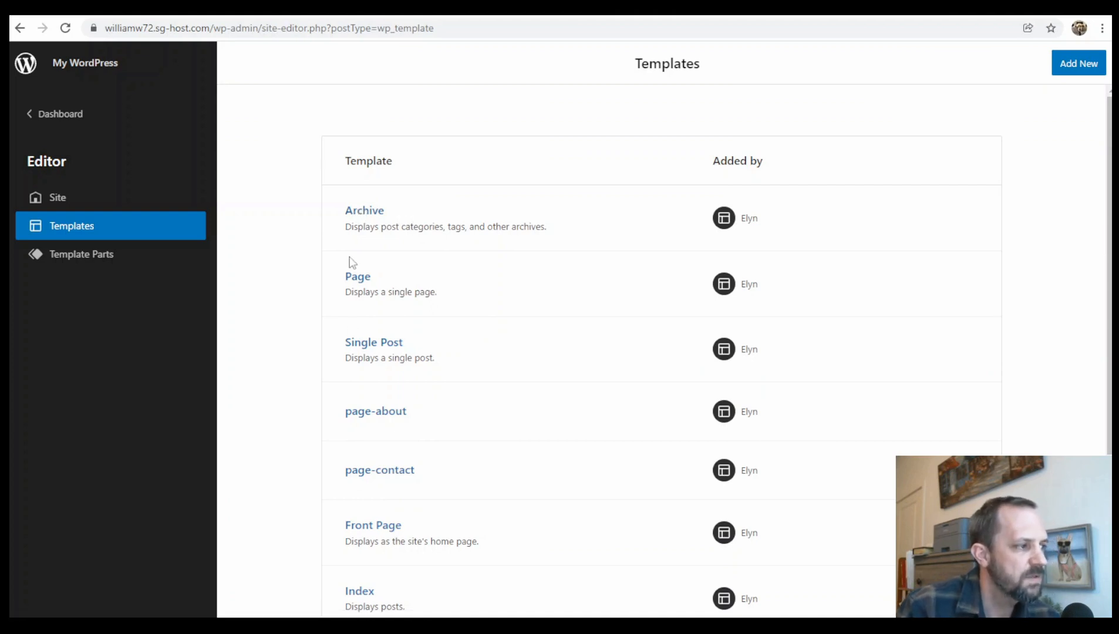
# Open the Single Post template and look over its layout from the post title to the footer
pyautogui.click(362, 347)
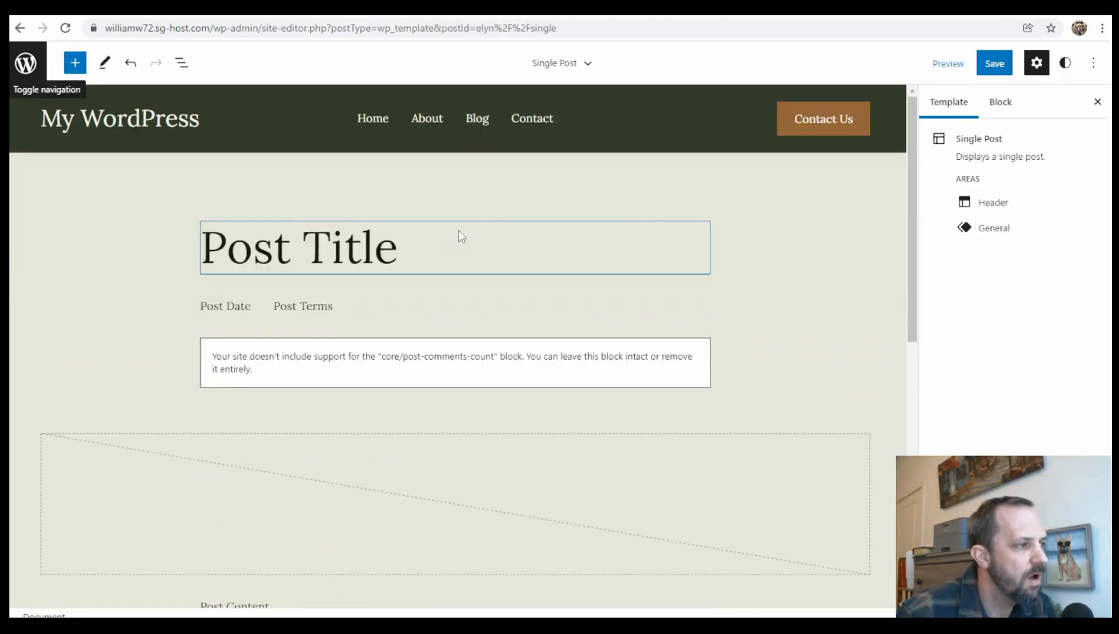
pyautogui.scroll(-6, 374, 266)
pyautogui.scroll(6, 441, 420)
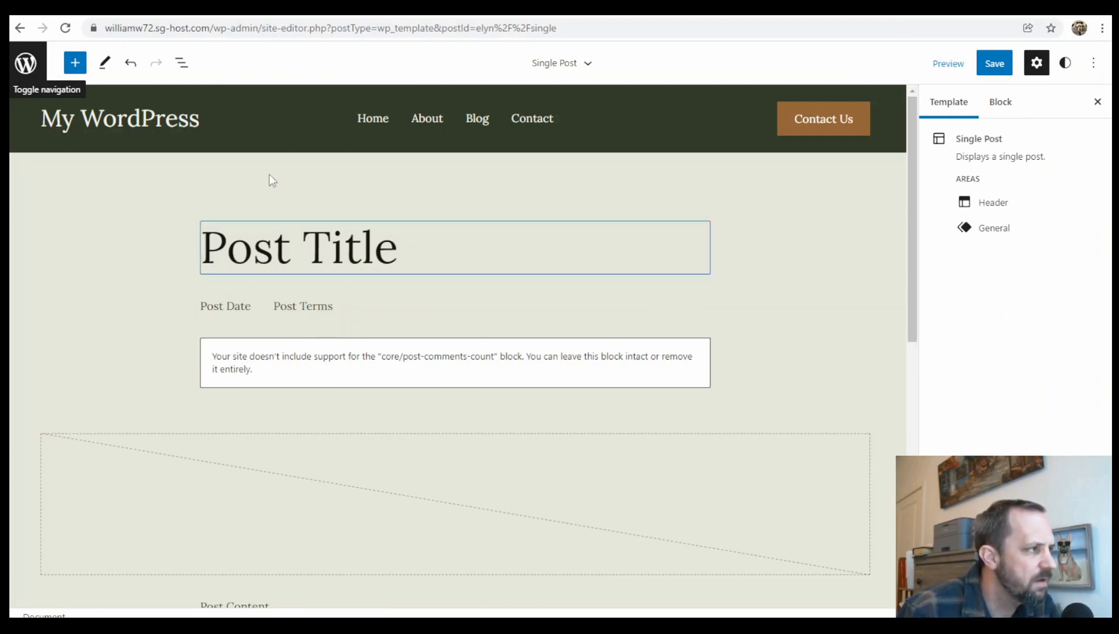
# Remove the unsupported post-comments-count block from the row below the post title and save the Single Post template
pyautogui.click(181, 62)
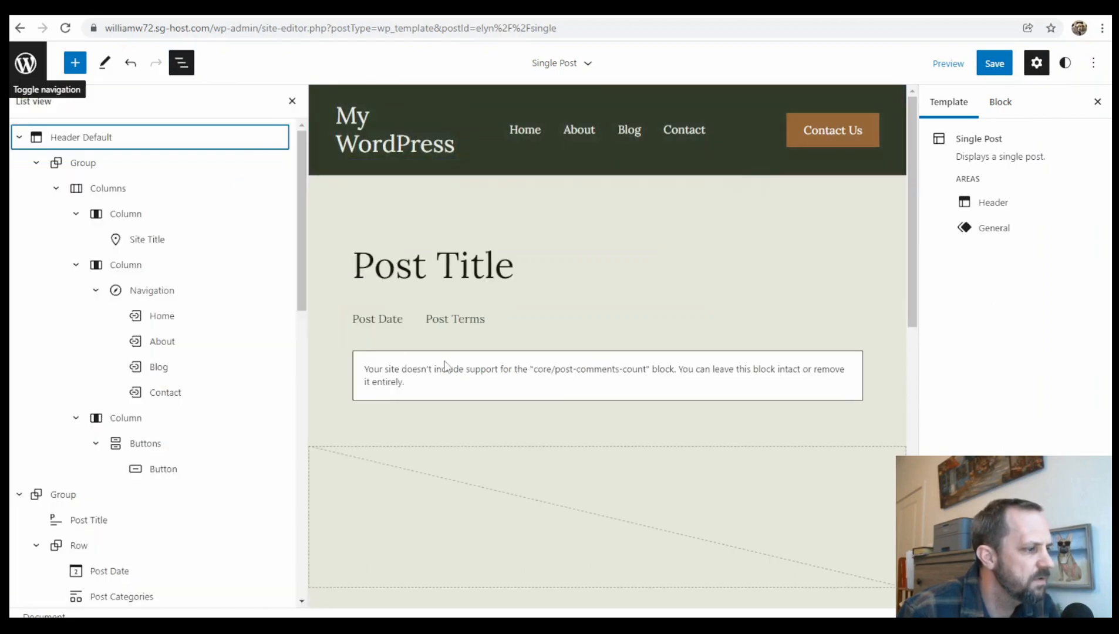
pyautogui.click(501, 374)
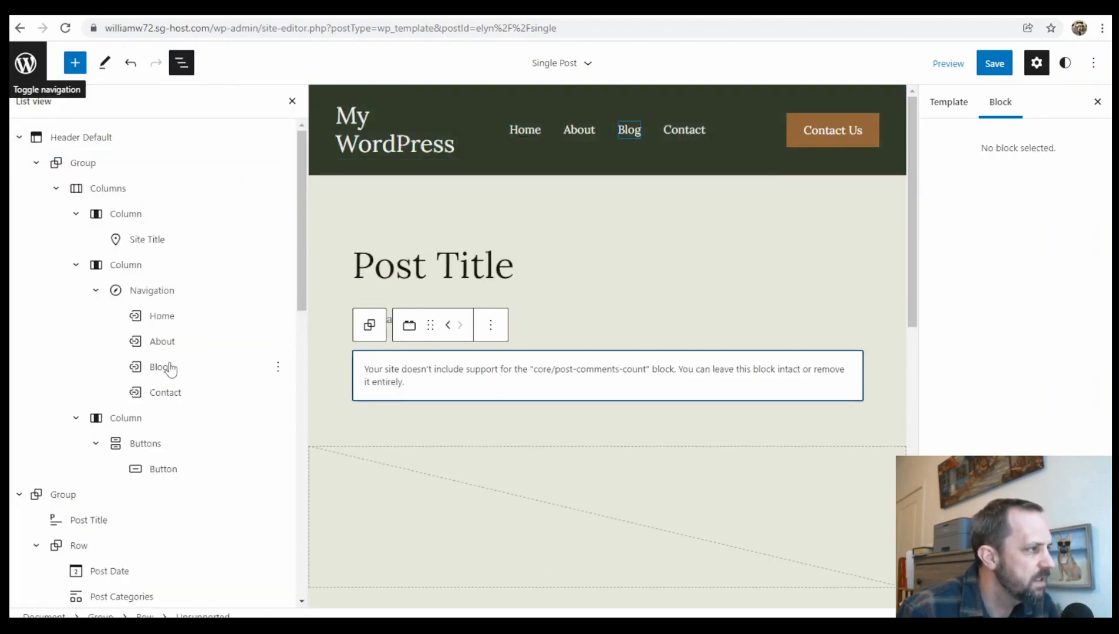
pyautogui.scroll(-6, 158, 359)
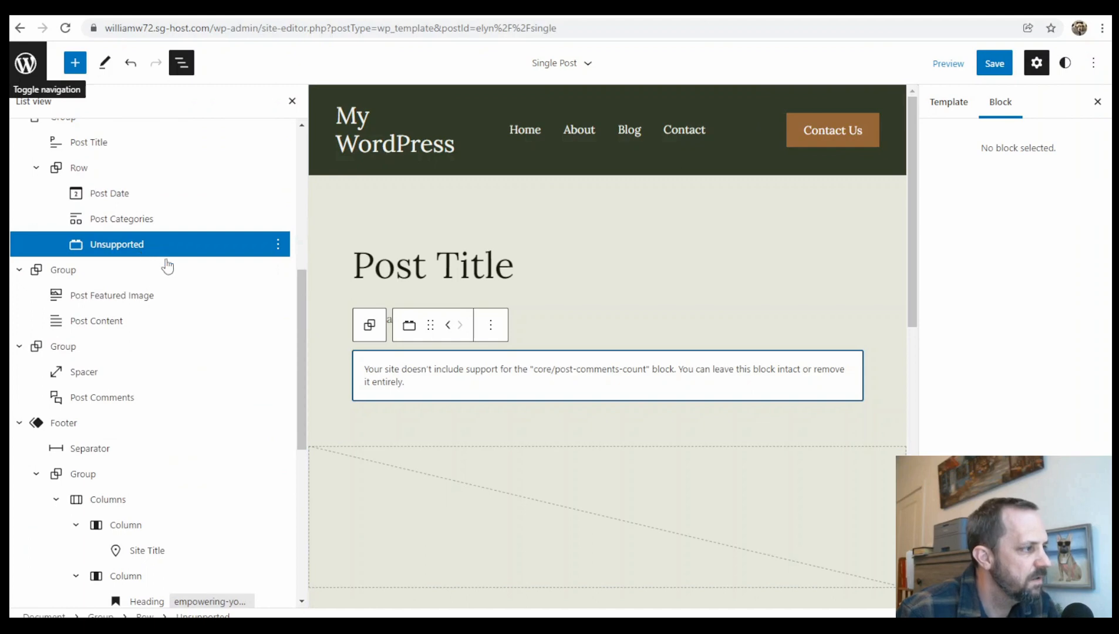
pyautogui.click(491, 325)
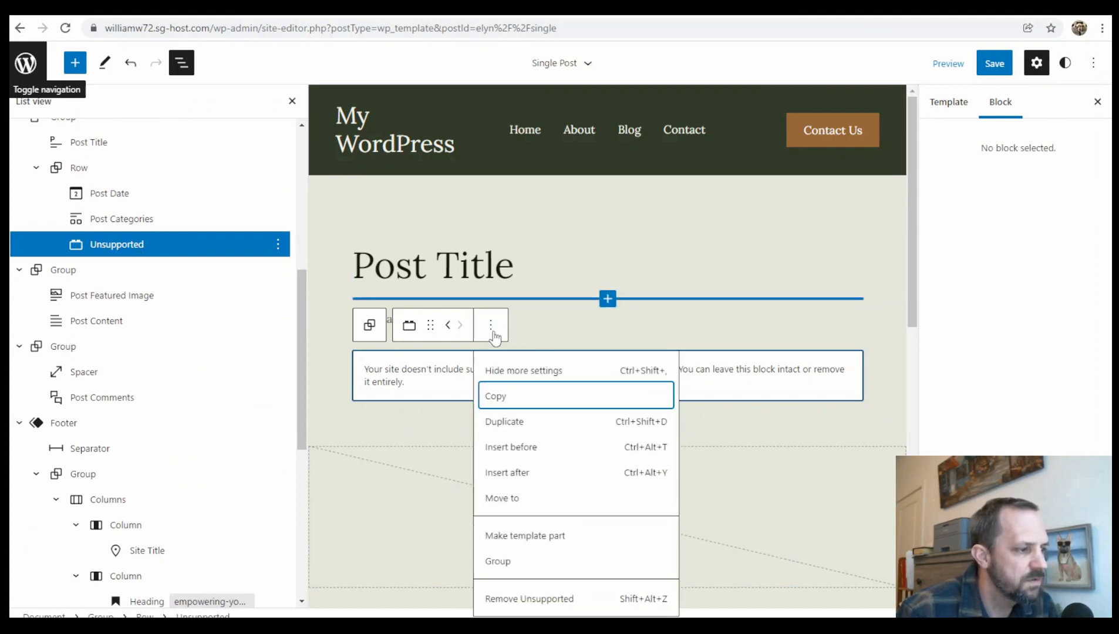
pyautogui.click(533, 602)
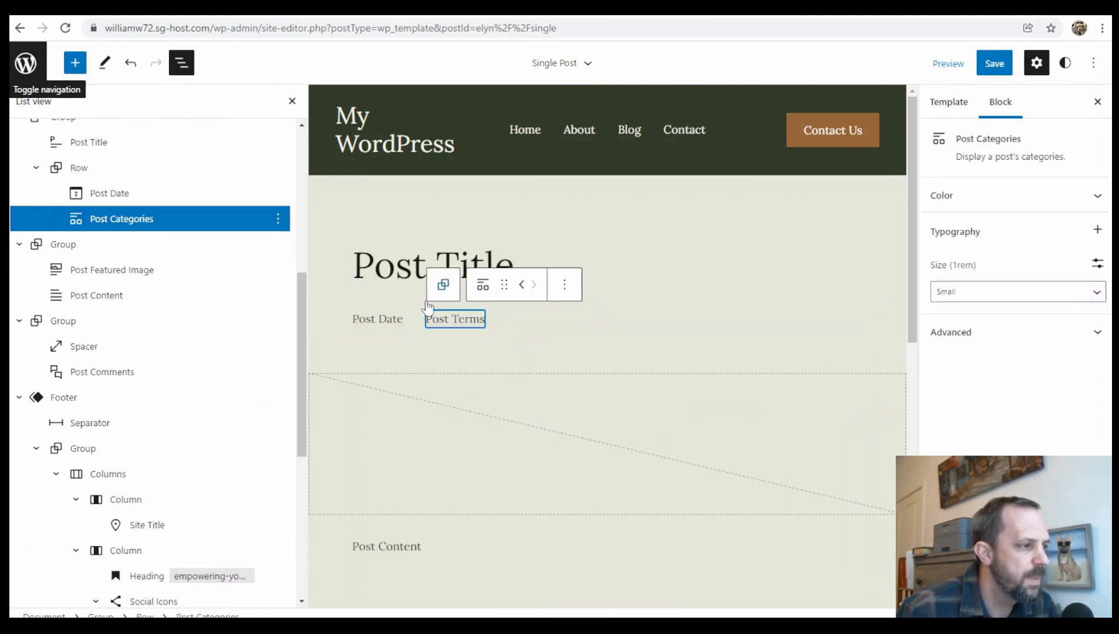
pyautogui.scroll(-5, 489, 440)
pyautogui.scroll(5, 558, 429)
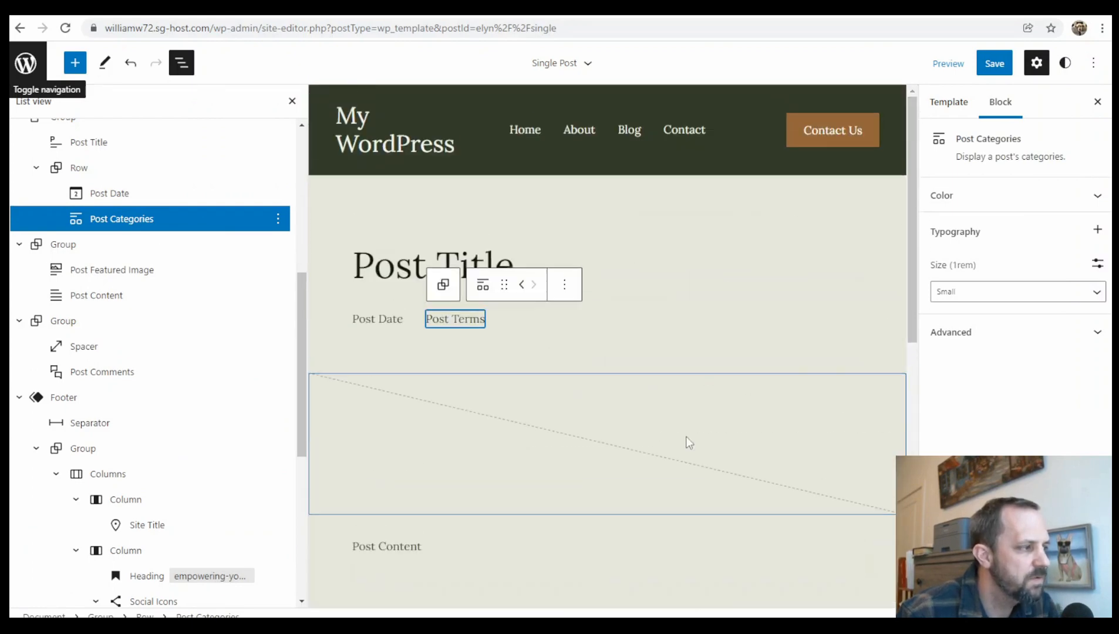
pyautogui.scroll(6, 208, 382)
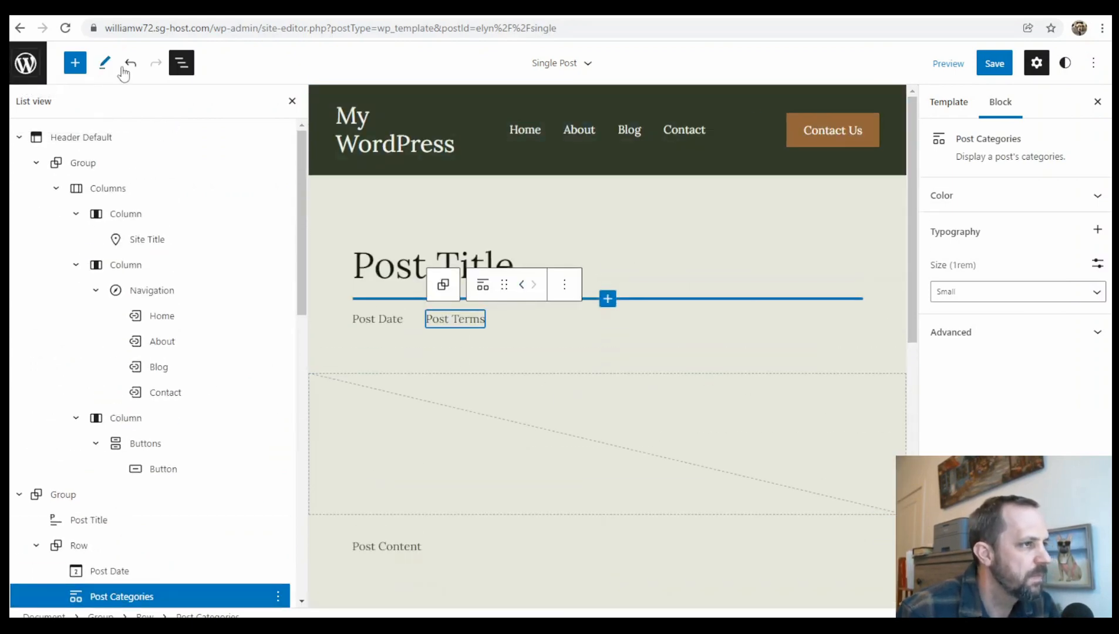
pyautogui.click(1008, 66)
pyautogui.click(1020, 65)
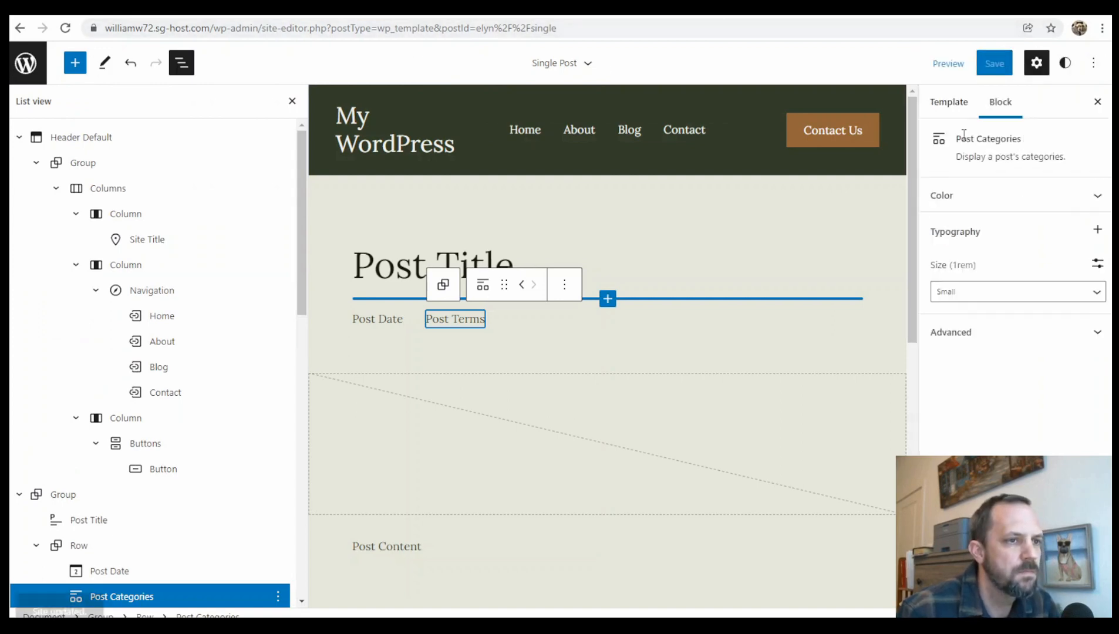
# Return to the list of templates, look through it and open the Index template
pyautogui.click(34, 67)
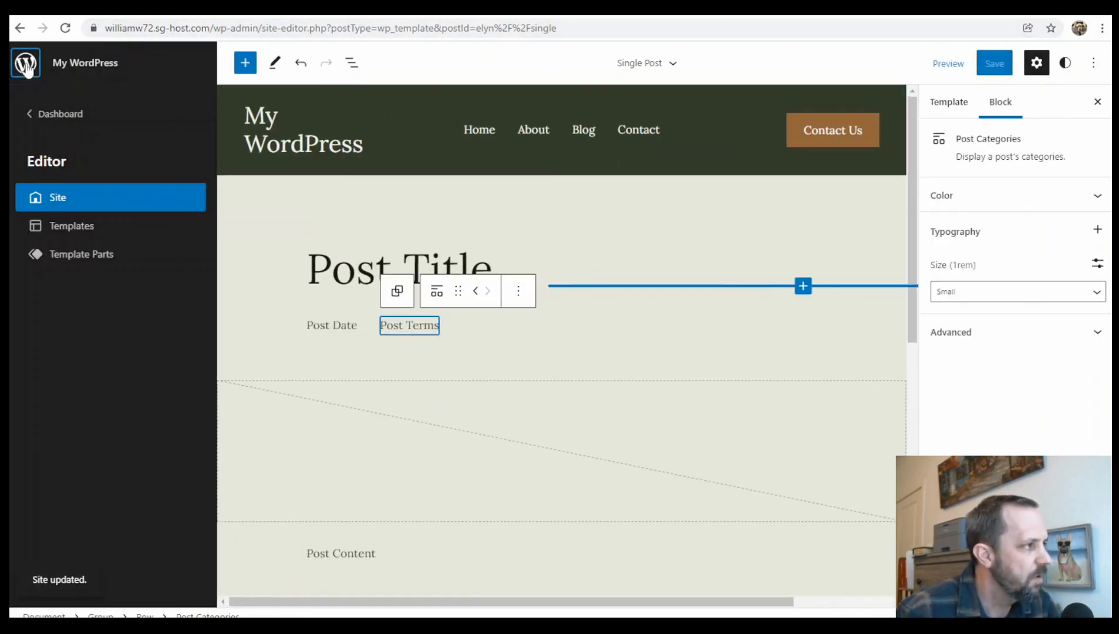
pyautogui.click(73, 230)
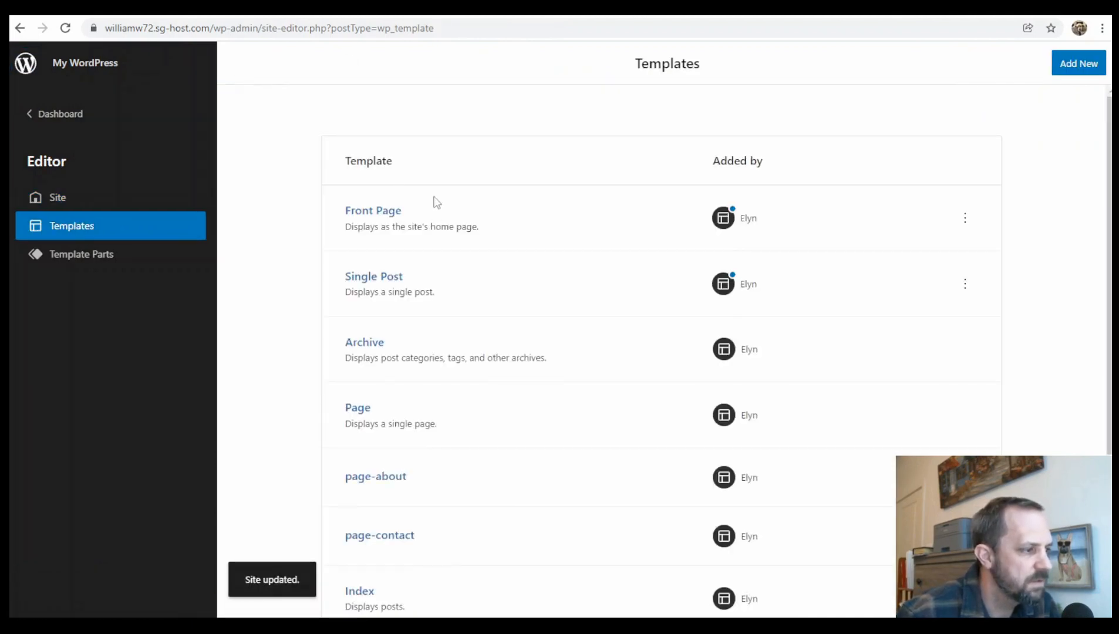
pyautogui.scroll(-3, 419, 304)
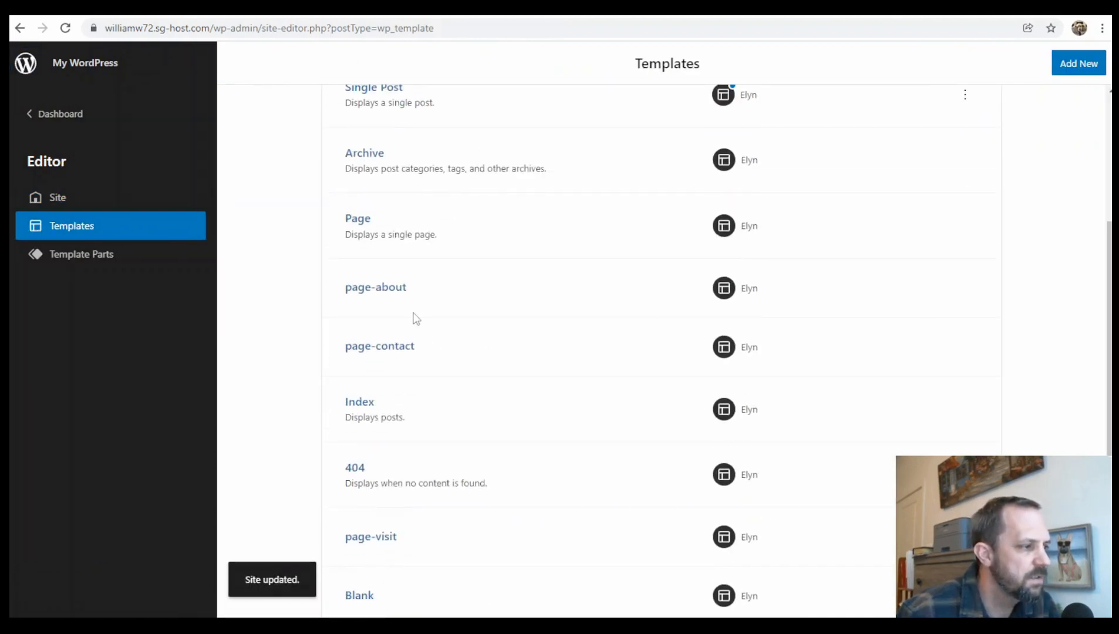
pyautogui.scroll(-1, 452, 355)
pyautogui.scroll(3, 447, 354)
pyautogui.scroll(-1, 447, 354)
pyautogui.scroll(-2, 447, 355)
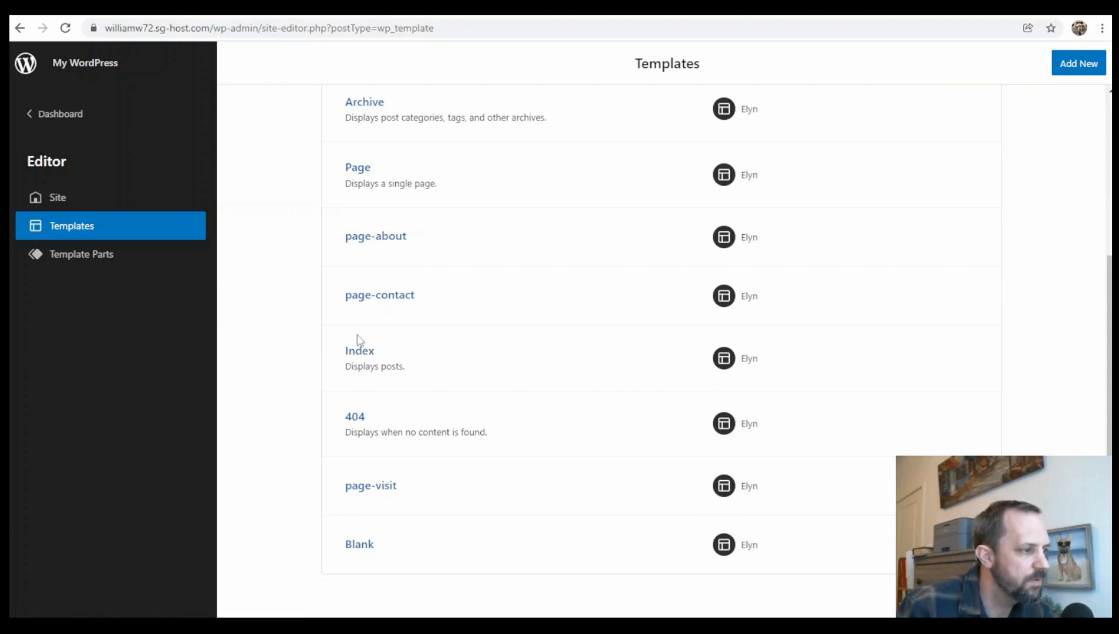
pyautogui.click(364, 353)
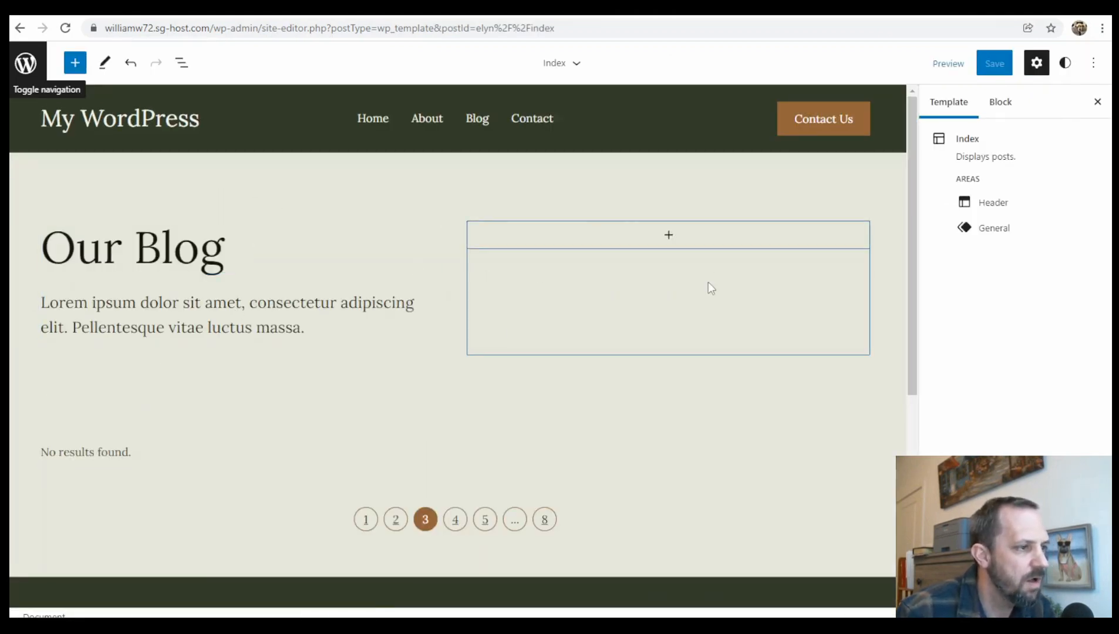
# Delete the "Our Blog" heading above the intro paragraph in the Index template
pyautogui.click(235, 259)
pyautogui.press('BackSpace')
pyautogui.press('BackSpace')
pyautogui.press('BackSpace')
pyautogui.press('BackSpace')
pyautogui.press('BackSpace')
pyautogui.press('BackSpace')
pyautogui.press('BackSpace')
pyautogui.press('BackSpace')
pyautogui.press('BackSpace')
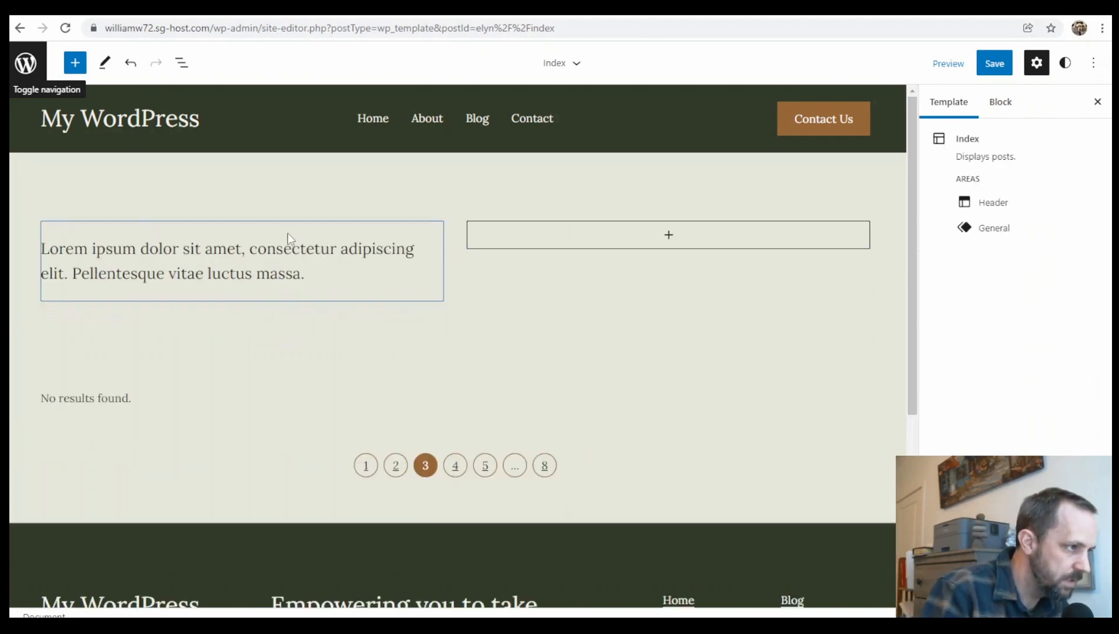
# Insert an H1 heading reading "Posts" above the lorem ipsum paragraph and save the Index template
pyautogui.click(338, 249)
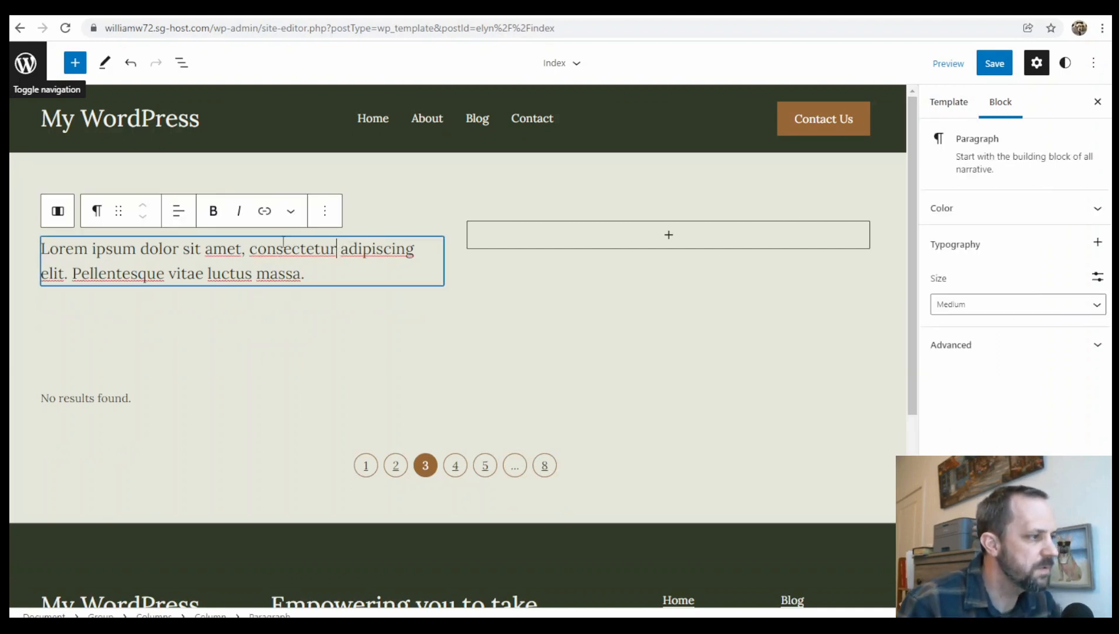
pyautogui.click(326, 214)
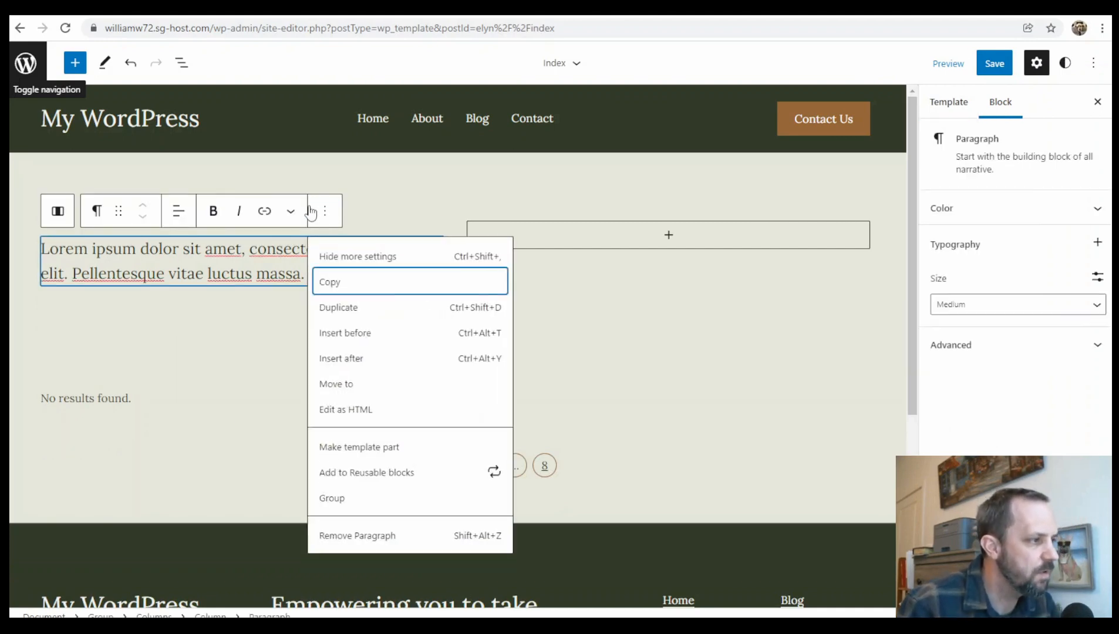
pyautogui.click(344, 333)
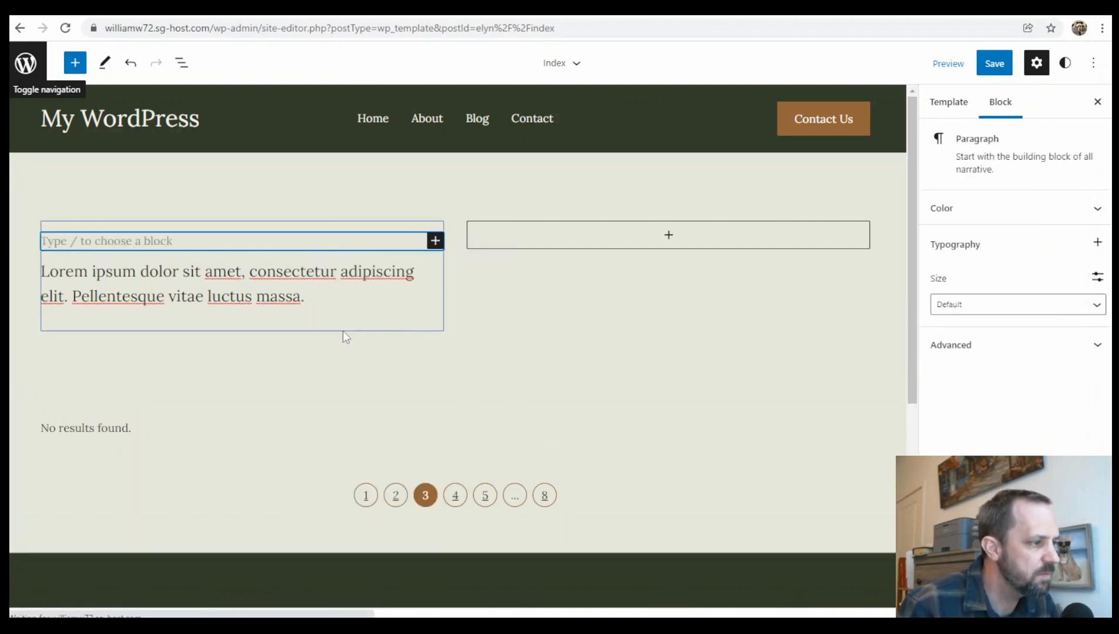
pyautogui.click(435, 241)
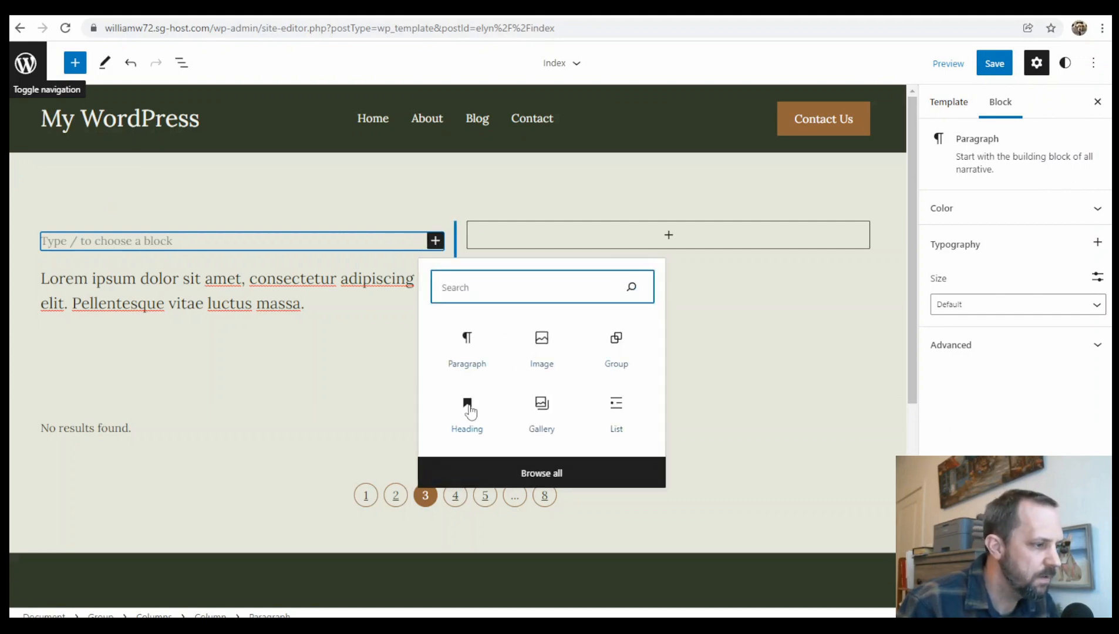
pyautogui.click(468, 409)
pyautogui.click(178, 195)
pyautogui.click(179, 240)
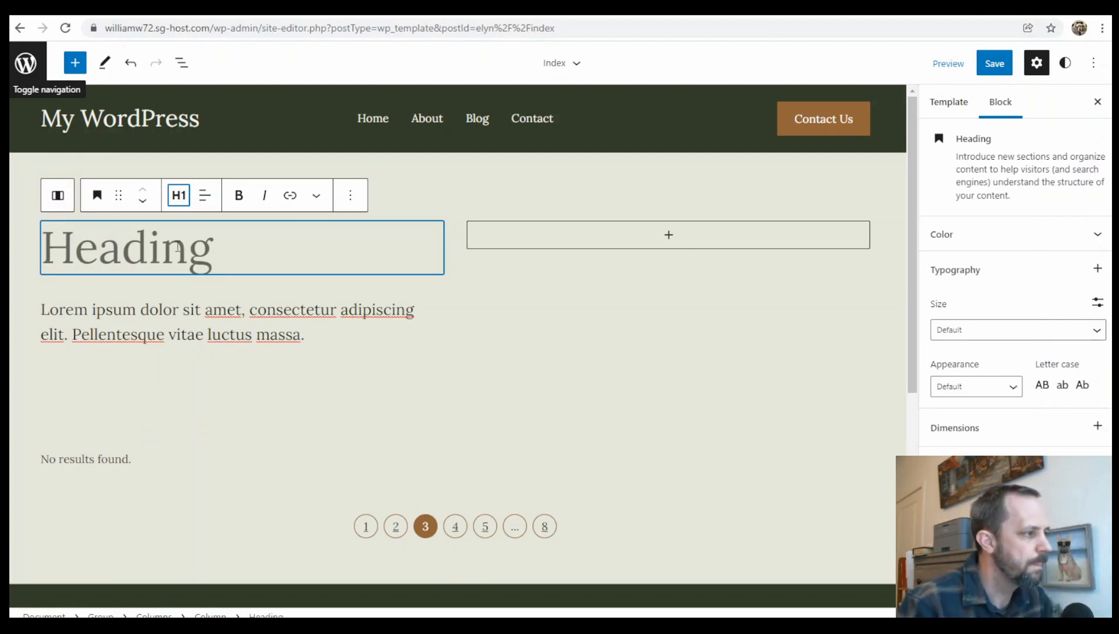
pyautogui.click(157, 253)
pyautogui.write('Posts')
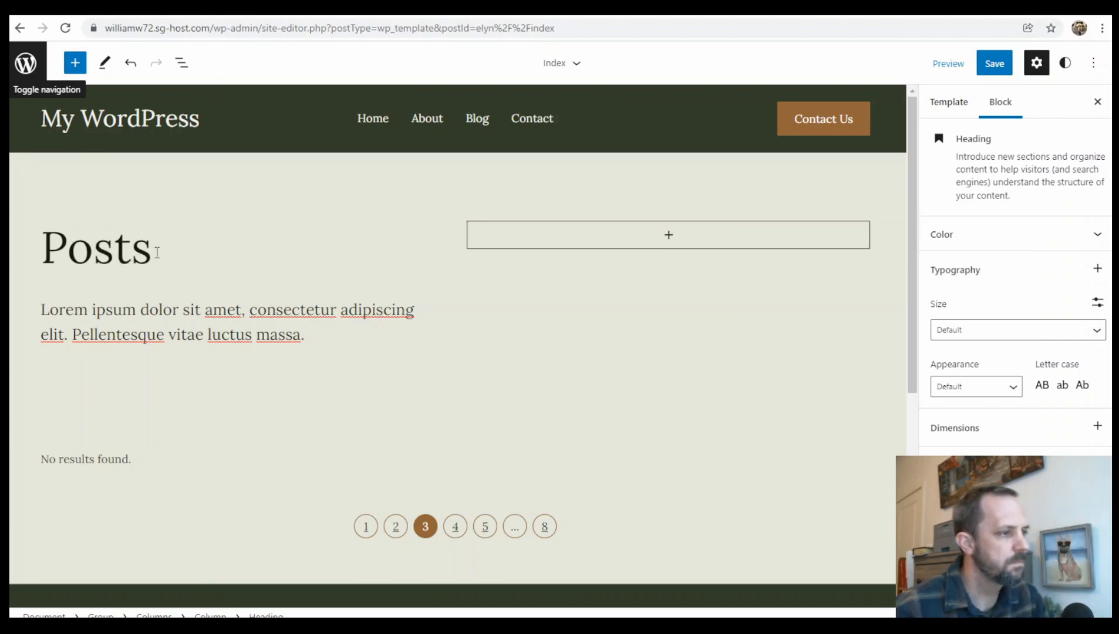
pyautogui.click(994, 64)
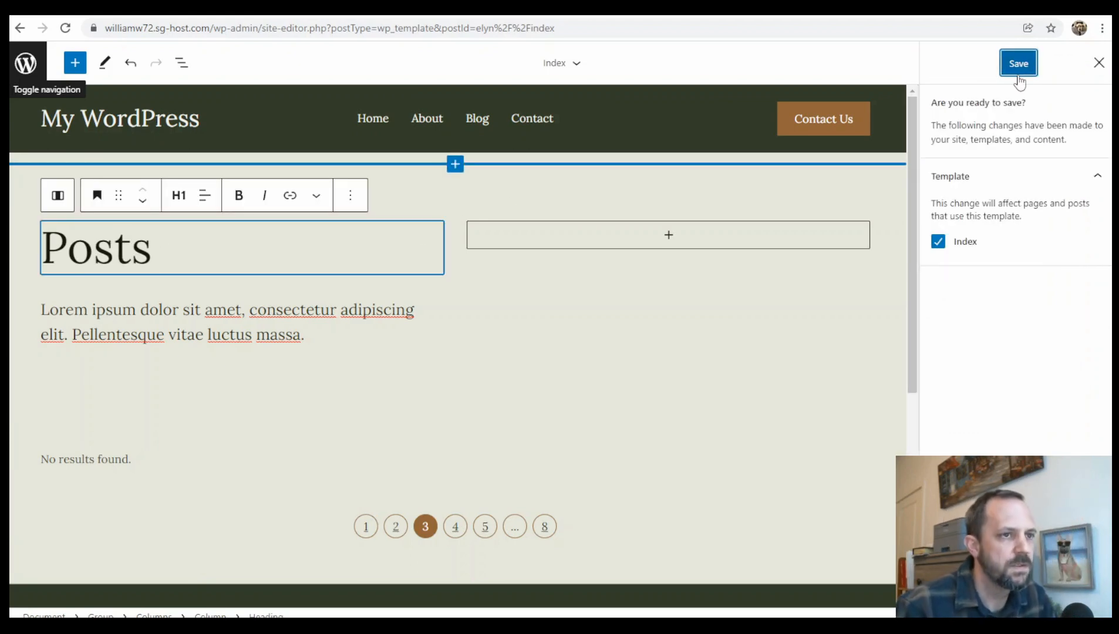
pyautogui.click(1019, 63)
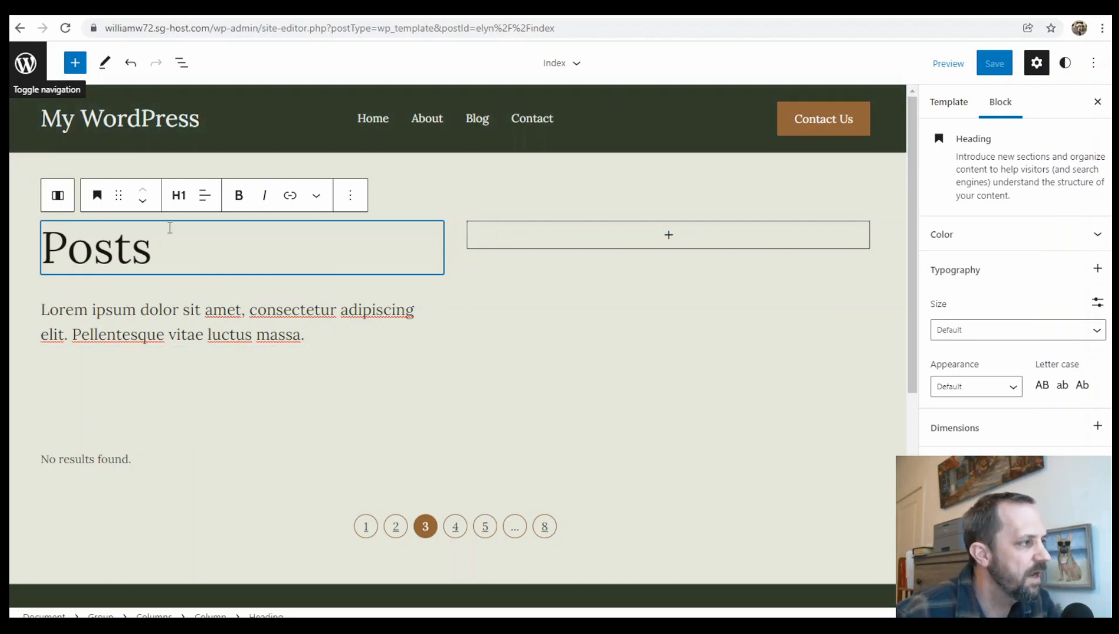
# Open the page-contact template from the list of templates and check the link of the header's Contact Us button
pyautogui.click(25, 62)
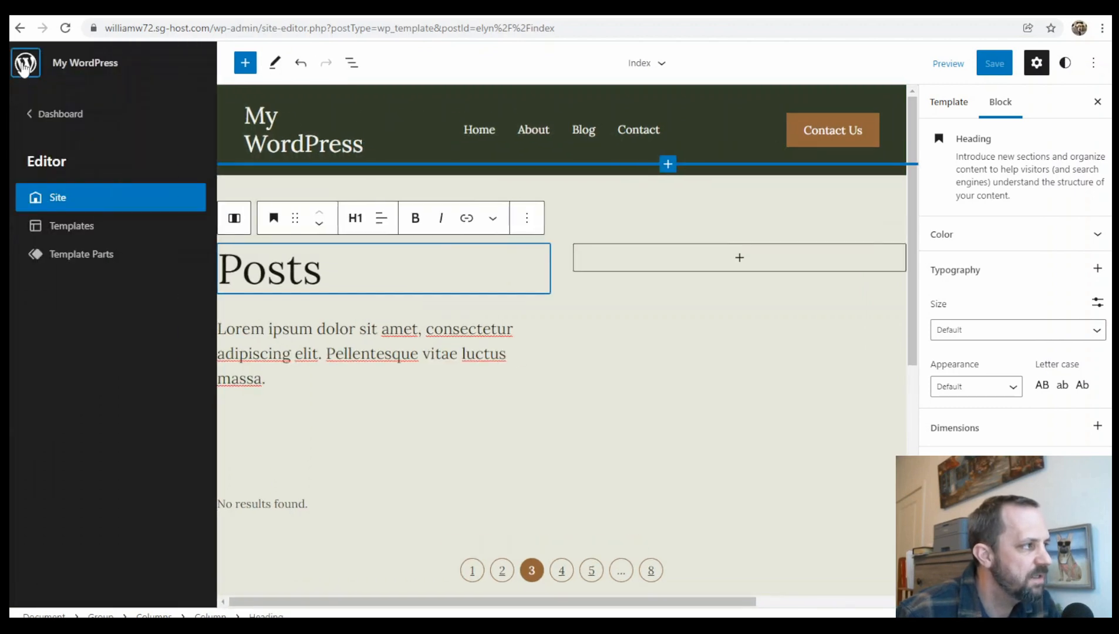
pyautogui.click(80, 229)
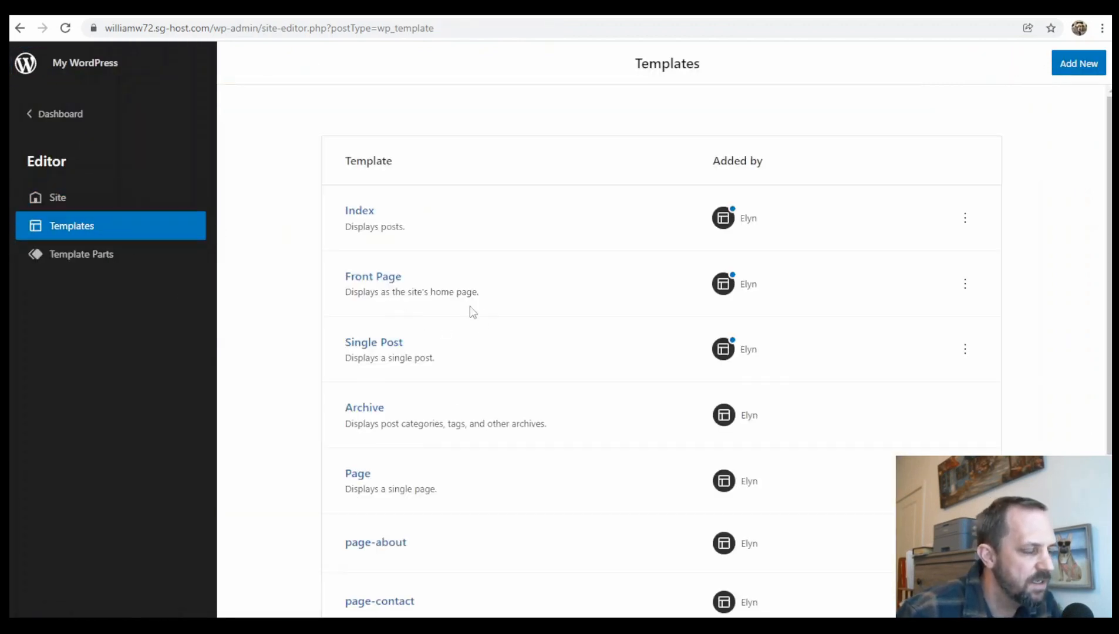
pyautogui.scroll(-3, 410, 262)
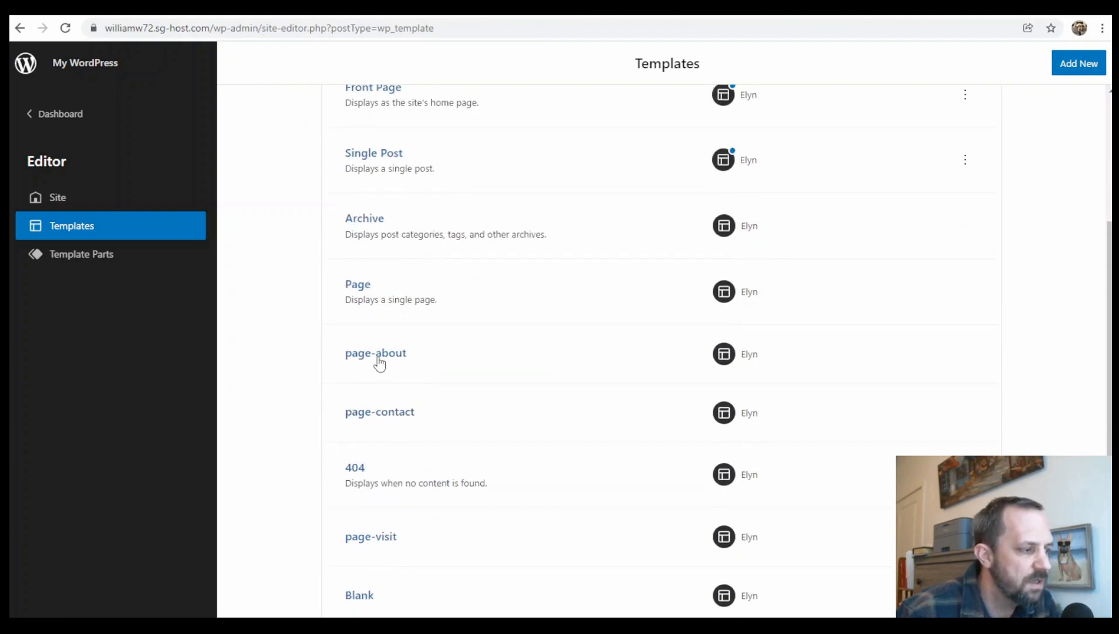
pyautogui.click(393, 413)
pyautogui.scroll(-7, 463, 240)
pyautogui.scroll(7, 499, 429)
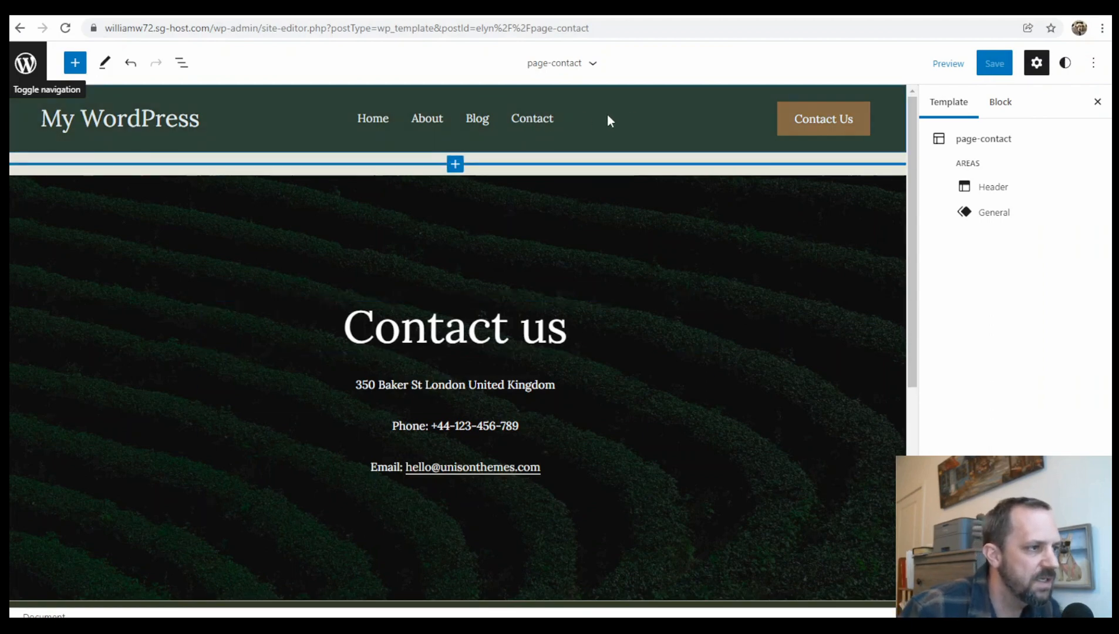
pyautogui.click(794, 119)
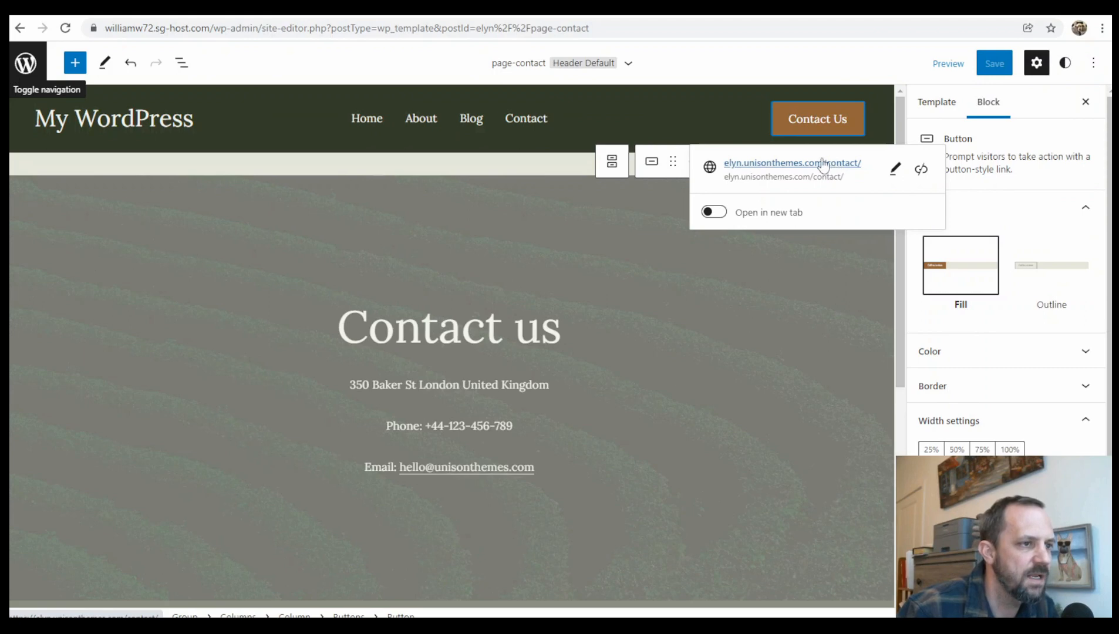
pyautogui.click(479, 216)
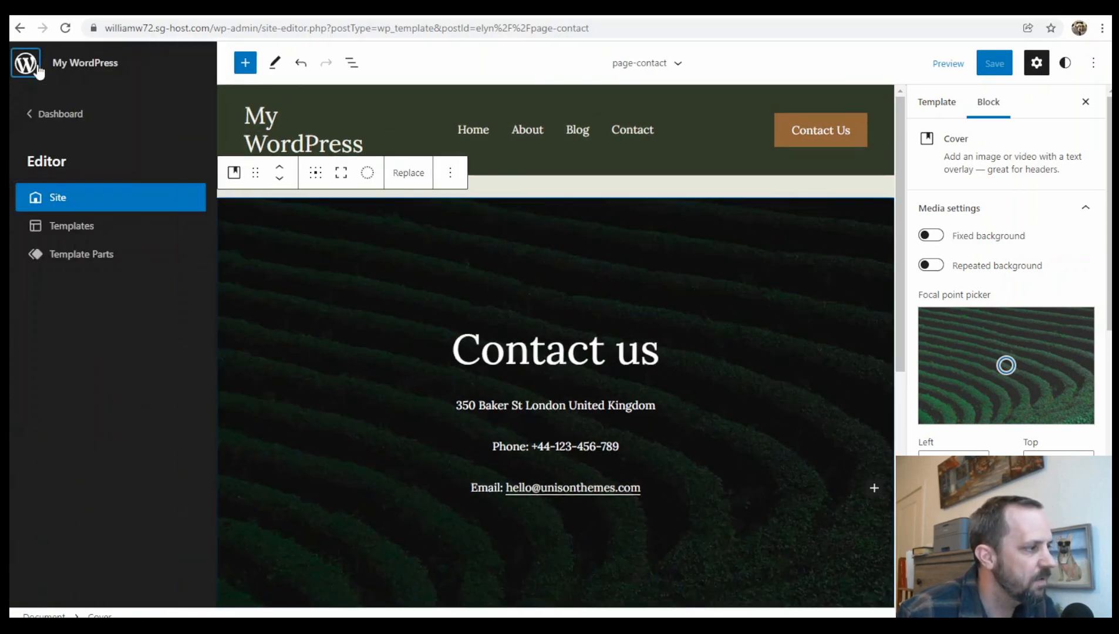
# Open the page-about template from the list of templates and look over its sections
pyautogui.click(25, 63)
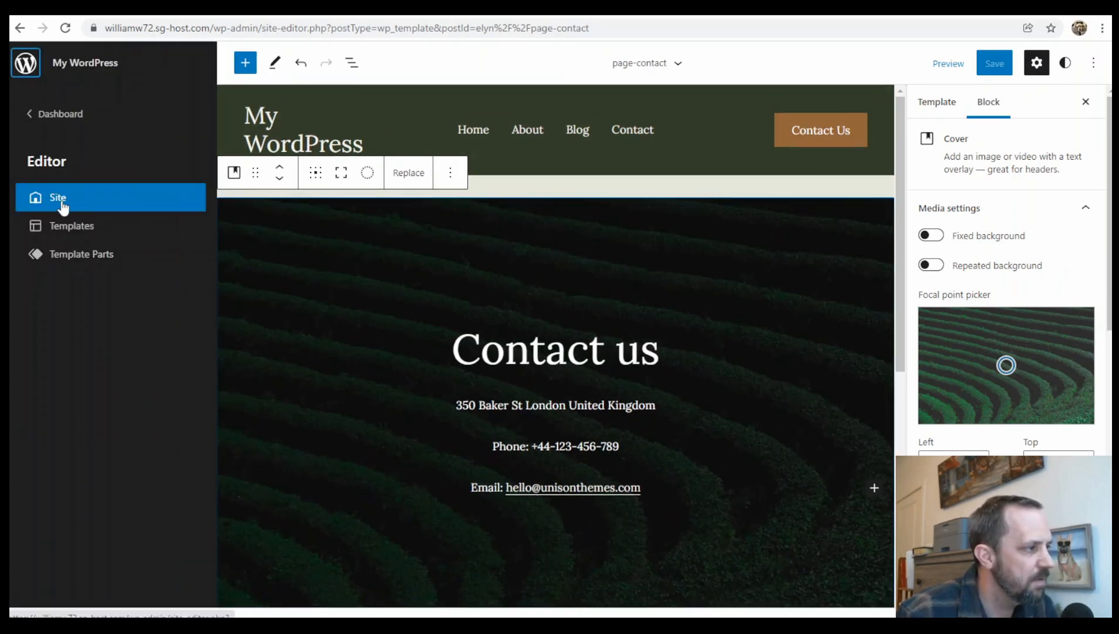
pyautogui.click(73, 229)
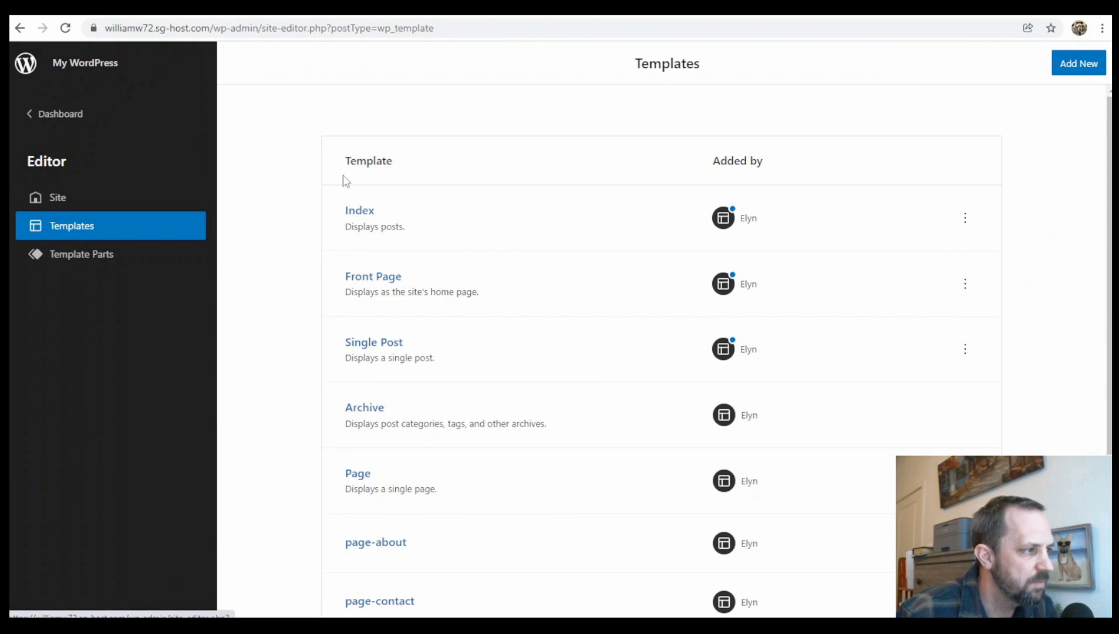
pyautogui.scroll(-3, 407, 247)
pyautogui.click(379, 355)
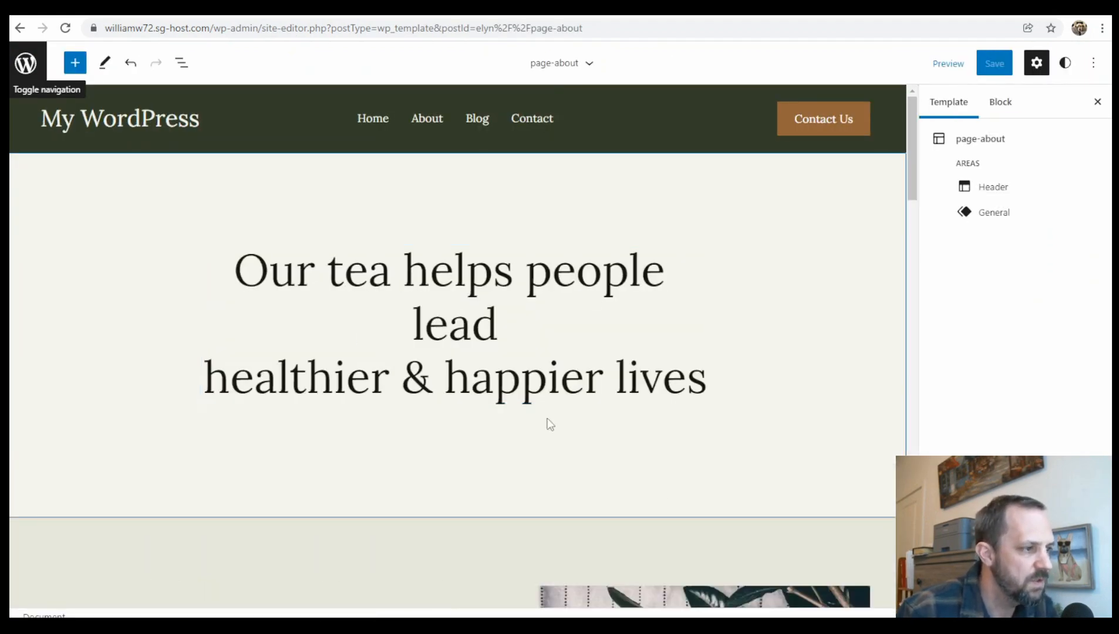
pyautogui.scroll(-5, 457, 364)
pyautogui.scroll(-10, 455, 335)
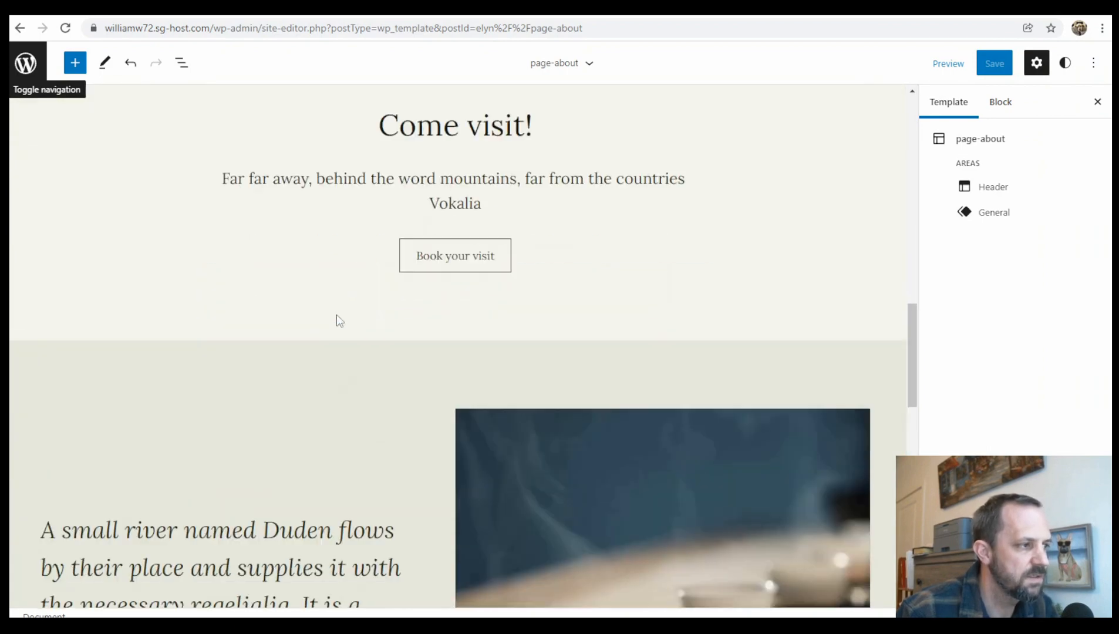
pyautogui.scroll(-5, 442, 379)
pyautogui.scroll(5, 552, 450)
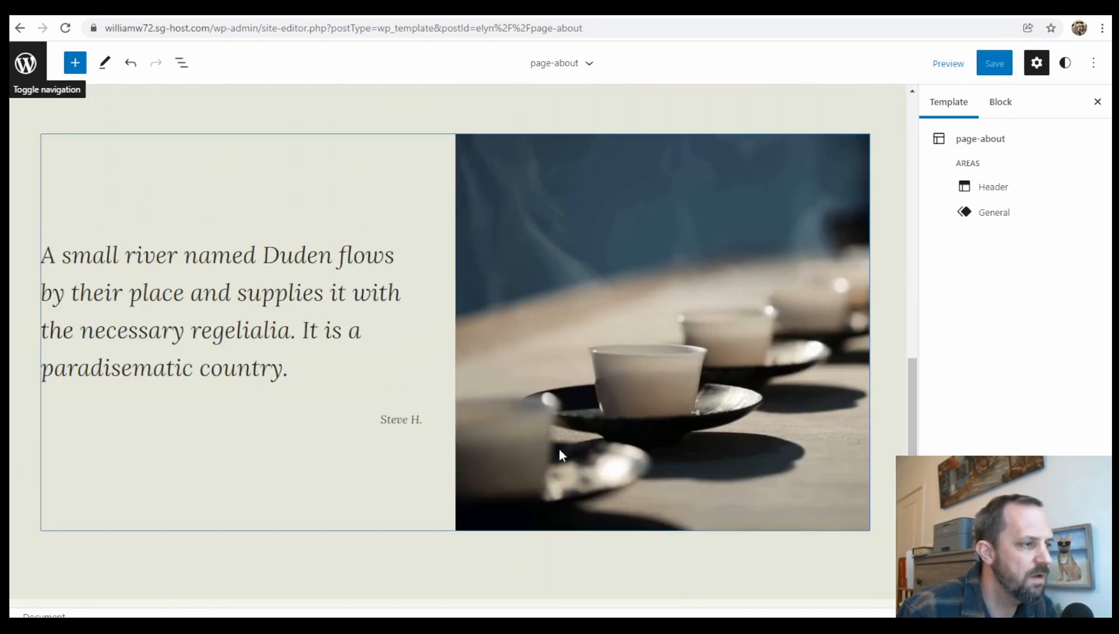
# Open the Header: Default part from the list of template parts and inspect the settings of its site title block
pyautogui.scroll(8, 497, 327)
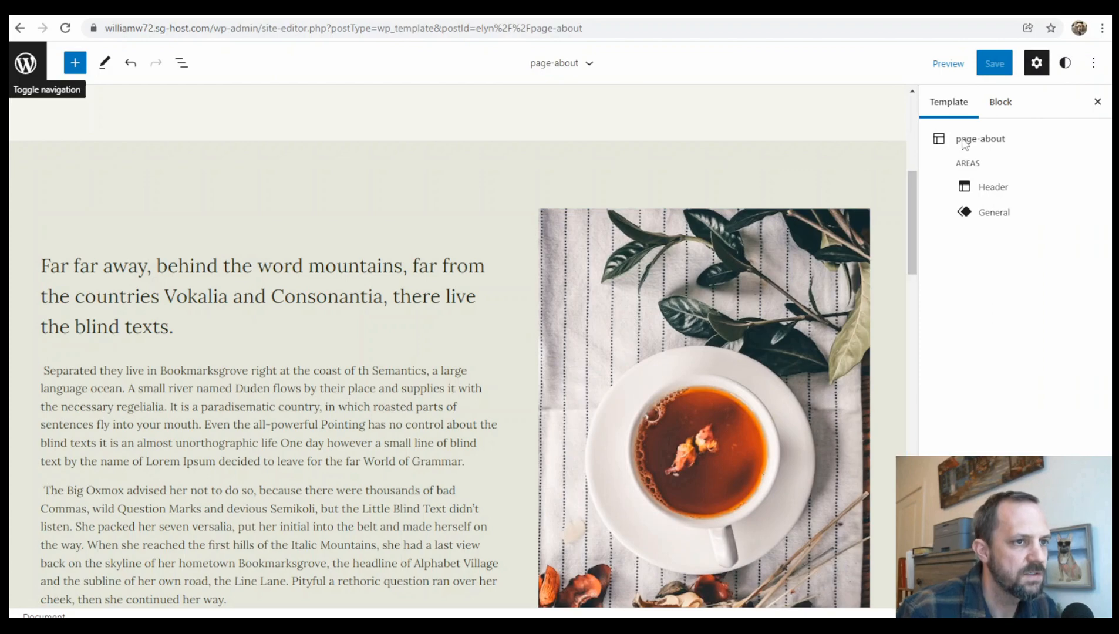
pyautogui.scroll(6, 552, 189)
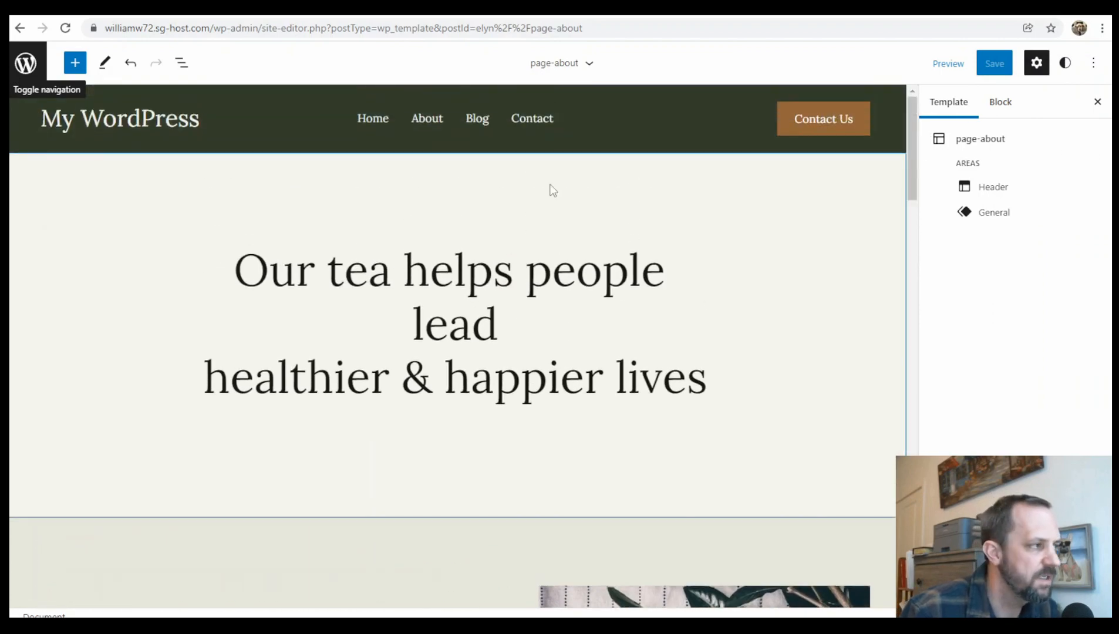
pyautogui.scroll(-5, 522, 467)
pyautogui.scroll(5, 520, 467)
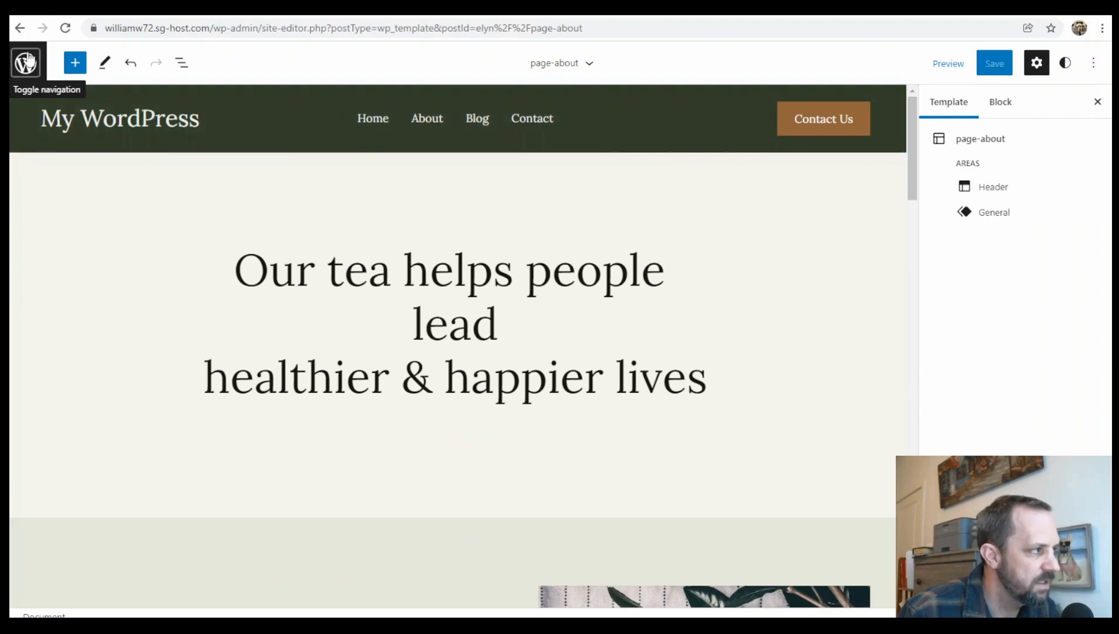
pyautogui.click(25, 63)
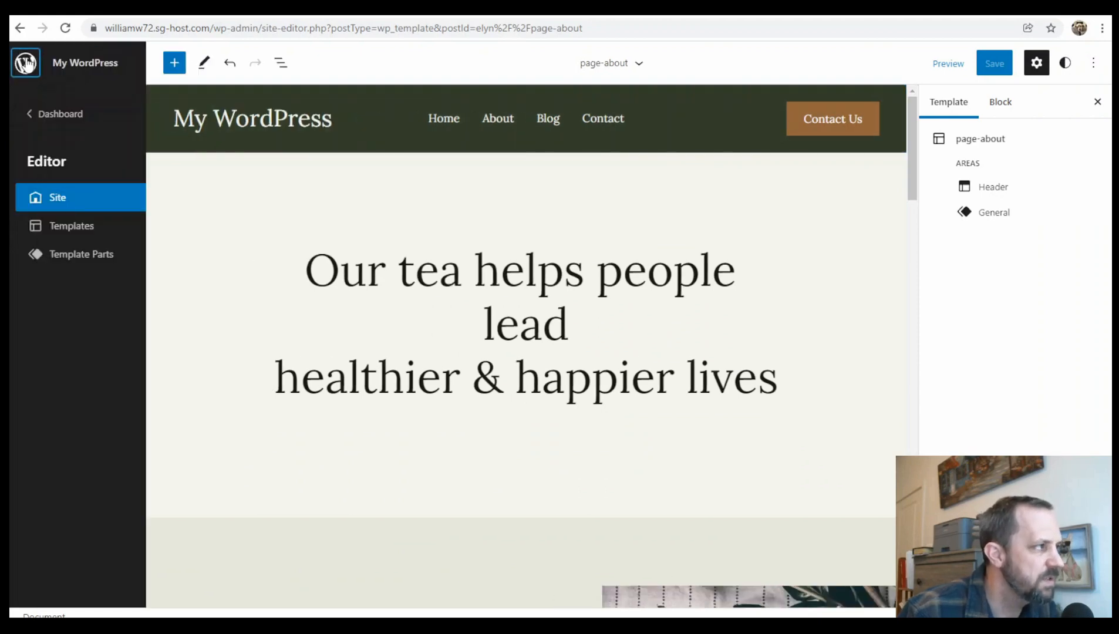
pyautogui.click(74, 230)
pyautogui.click(97, 261)
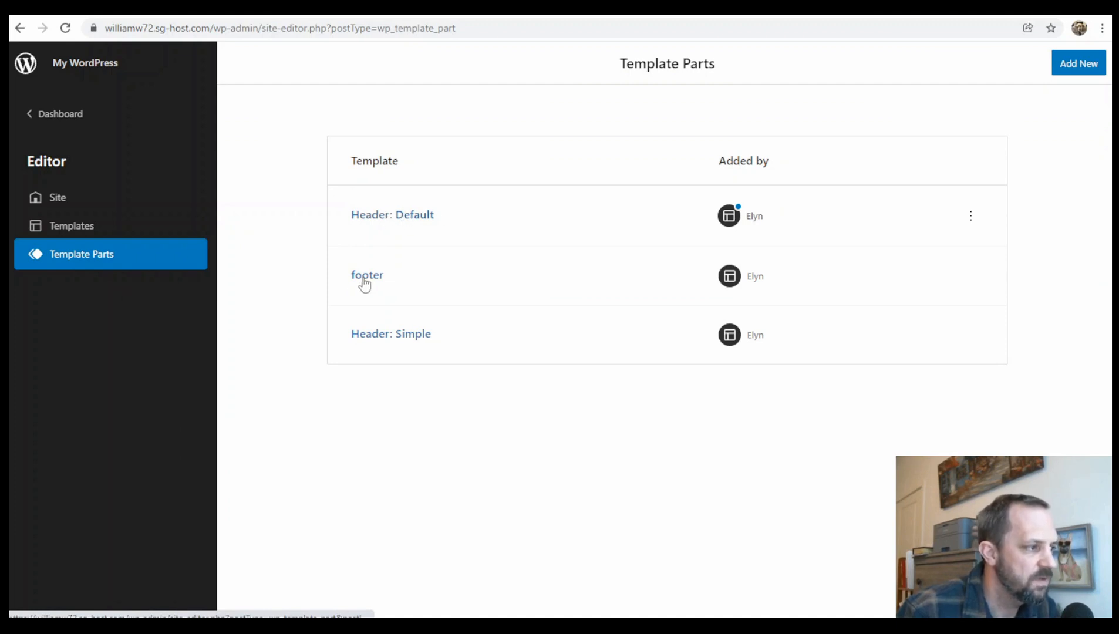
pyautogui.click(388, 216)
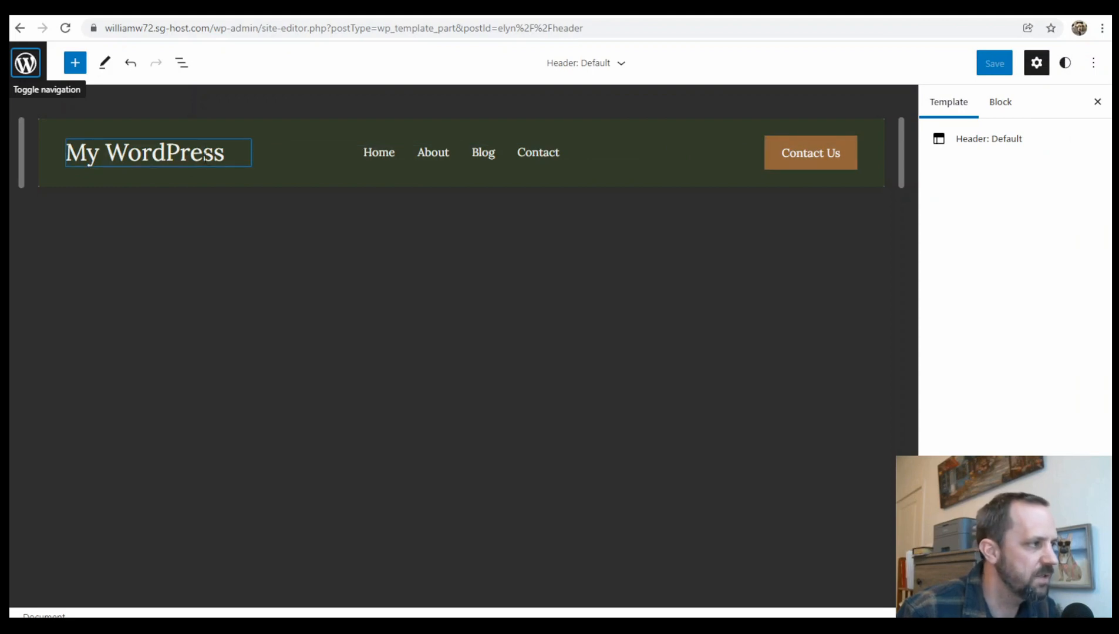
pyautogui.click(219, 153)
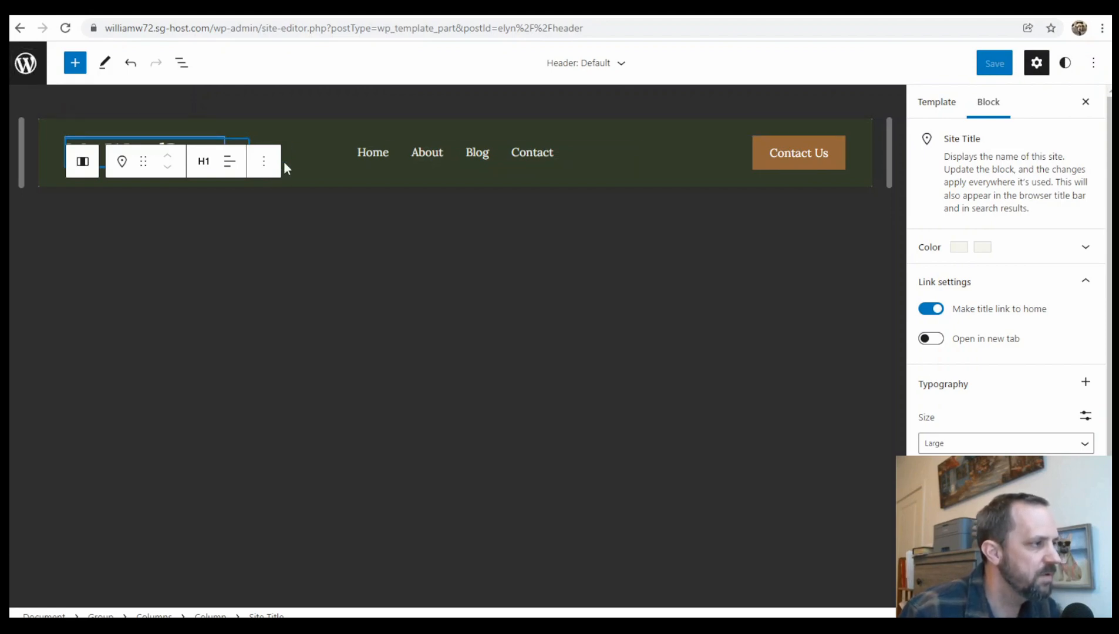
# Leave the site editor for the dashboard, and start a new post titled "Test1", dismissing the welcome guide
pyautogui.click(21, 70)
pyautogui.click(58, 114)
pyautogui.moveTo(47, 371)
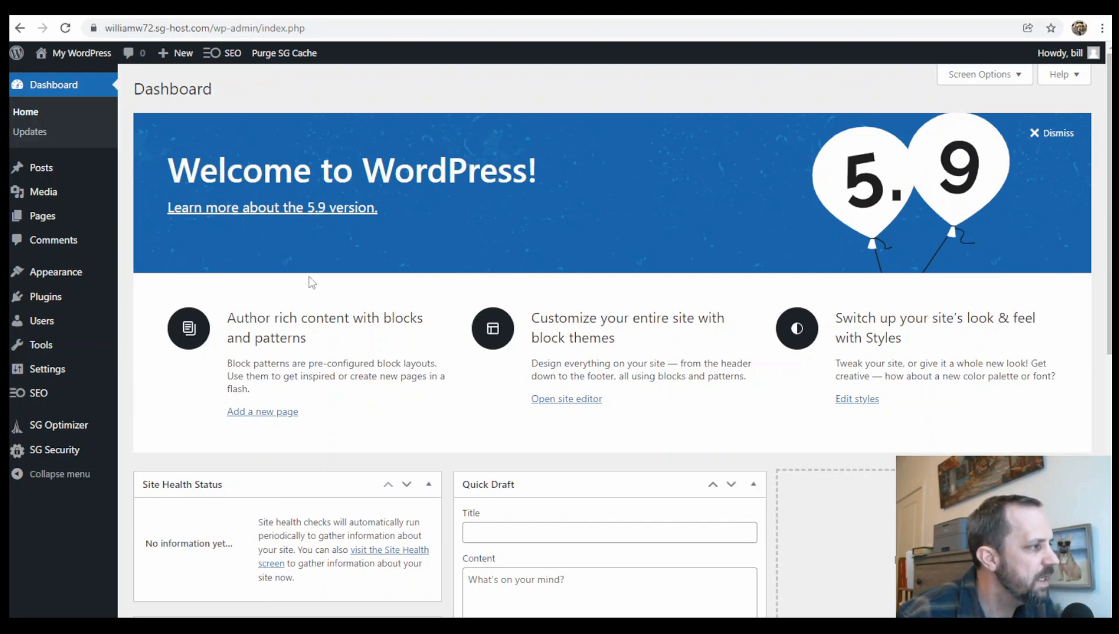
pyautogui.moveTo(69, 174)
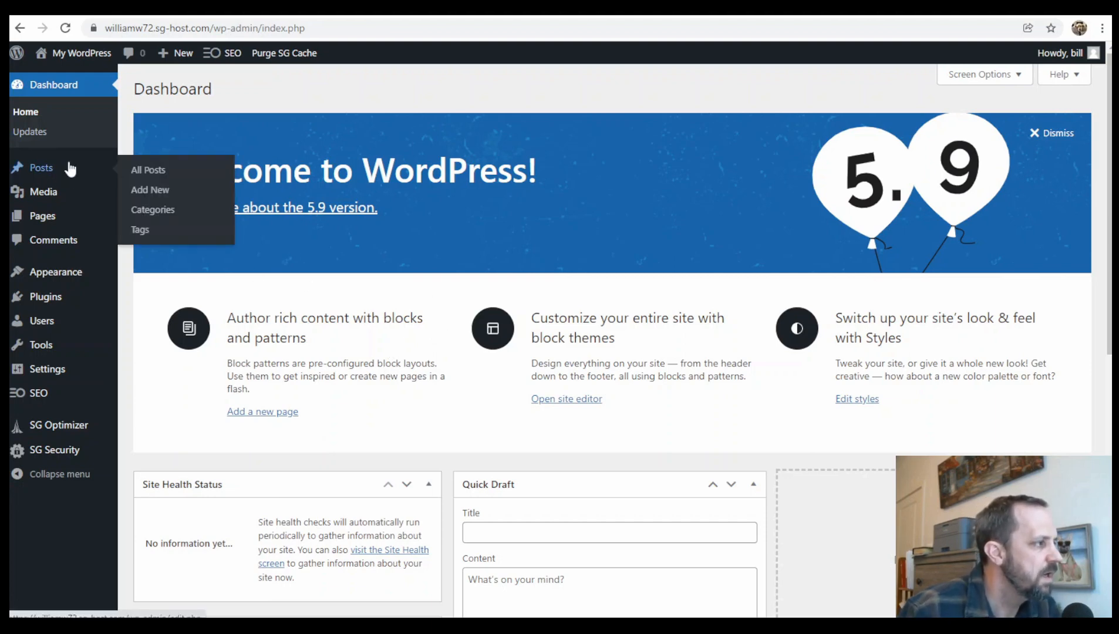
pyautogui.click(45, 170)
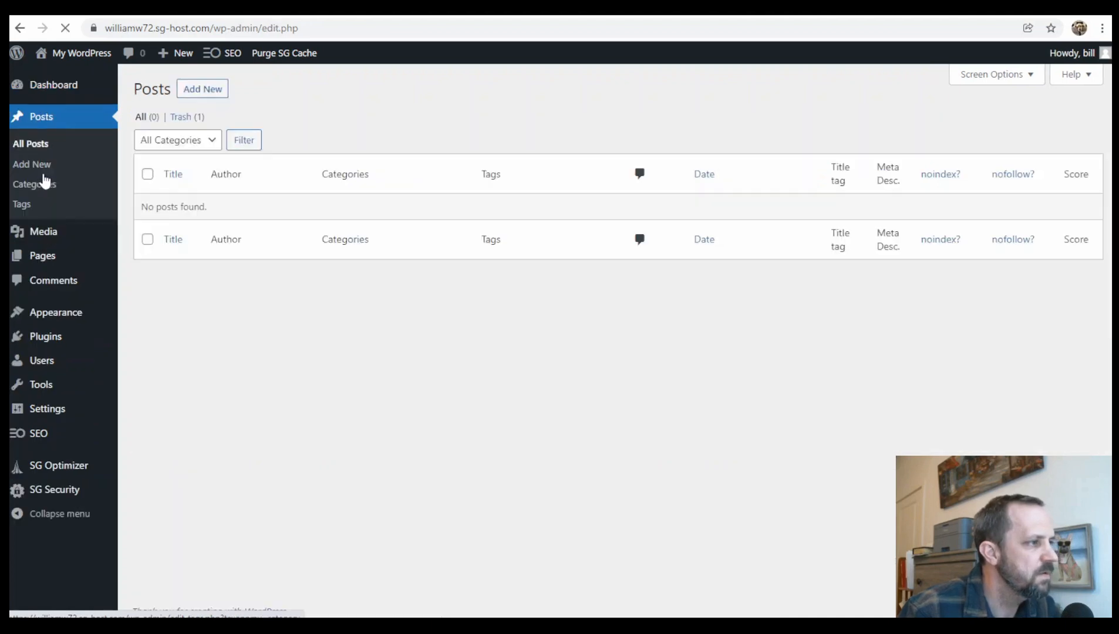
pyautogui.click(198, 93)
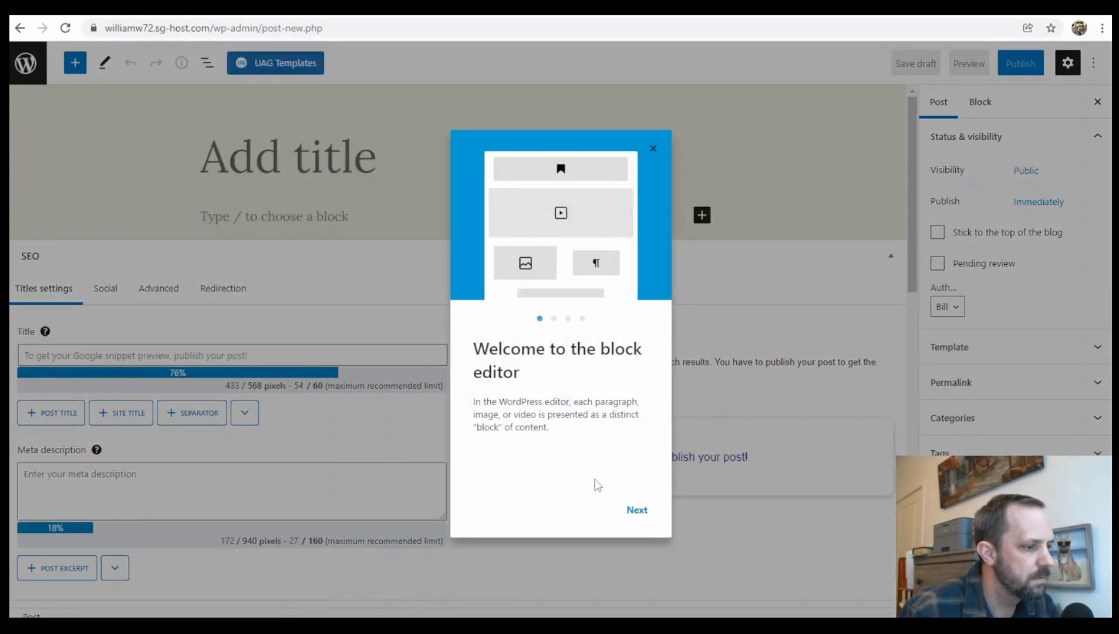
pyautogui.click(636, 511)
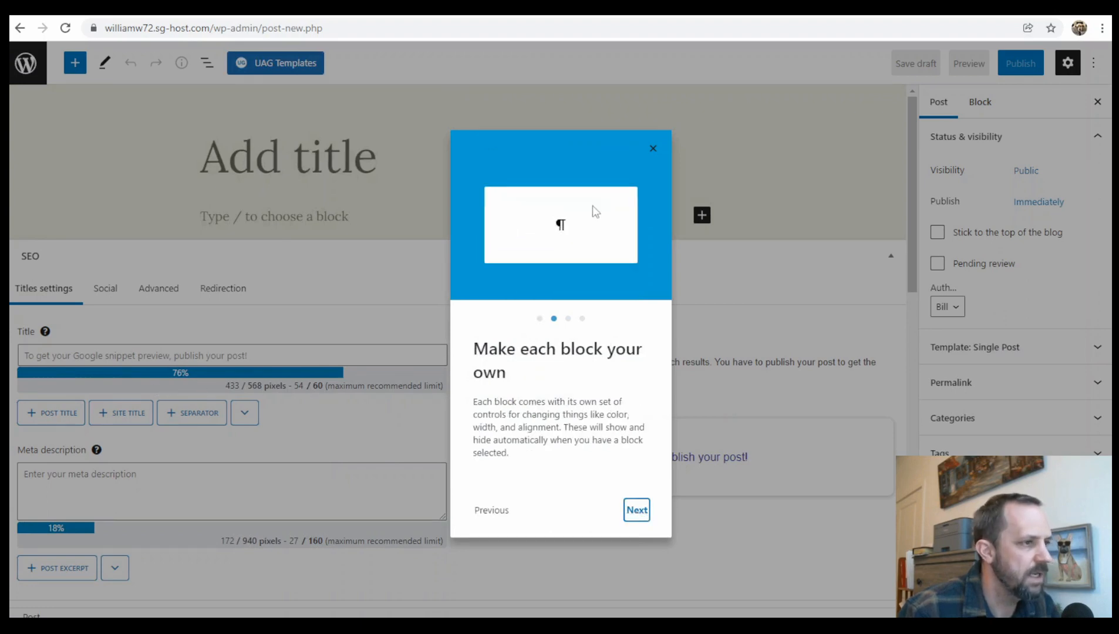
pyautogui.click(653, 149)
pyautogui.write('Test1')
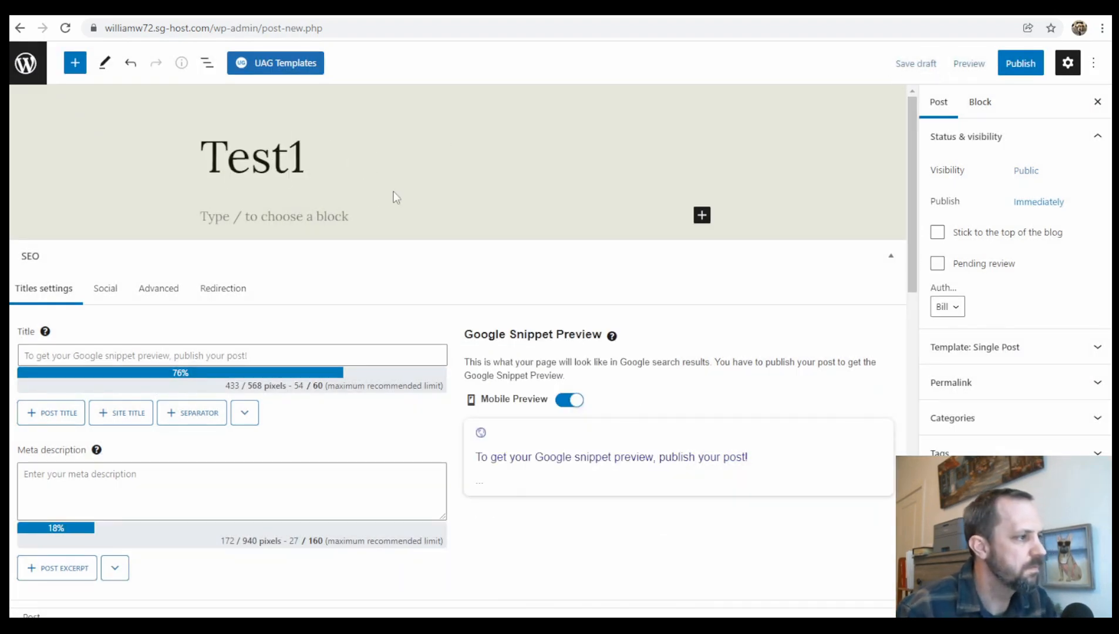
# Fill the paragraph under the title with about three lines of placeholder text by repeating "fdf adfa sdfaas"
pyautogui.click(347, 208)
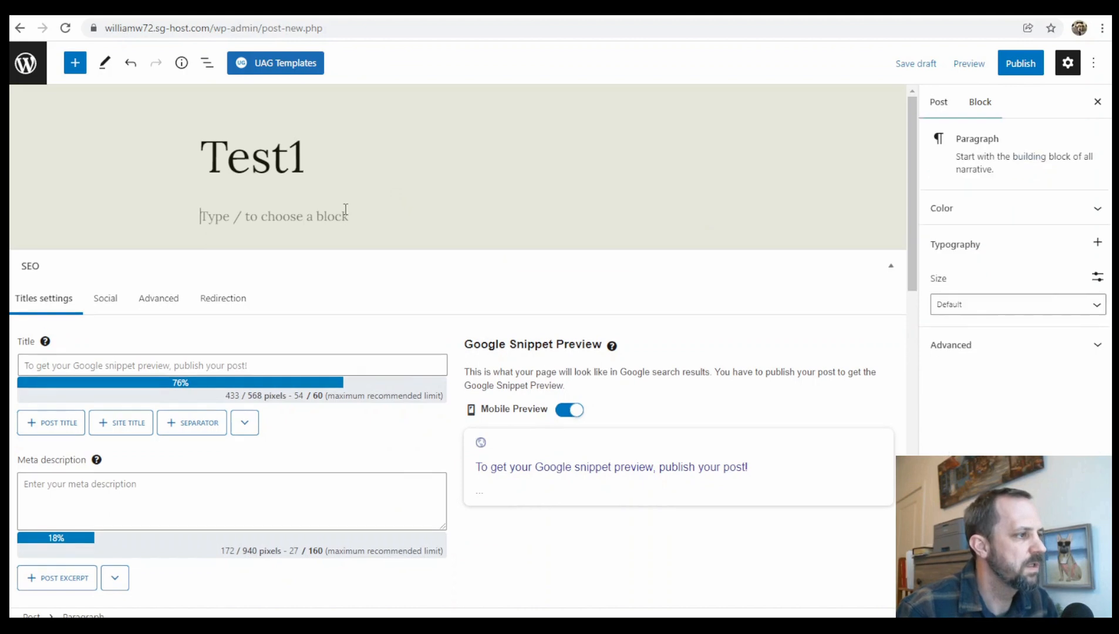
pyautogui.write('asdfasfdf')
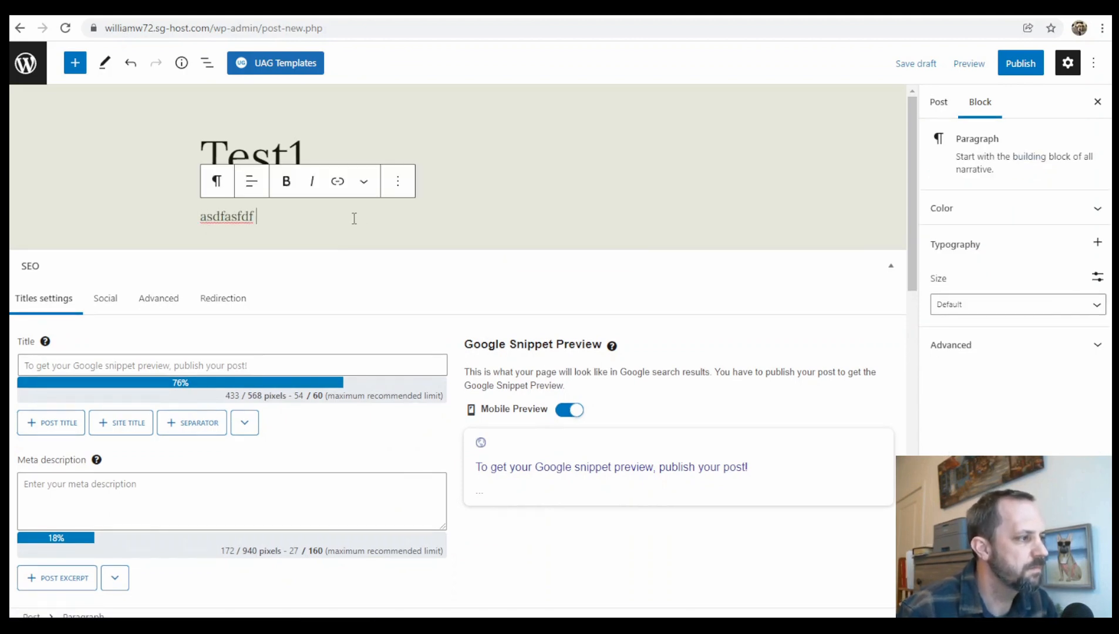
pyautogui.write(' adfa sdfaas df')
pyautogui.moveTo(237, 218); pyautogui.dragTo(308, 218)
pyautogui.press('BackSpace')
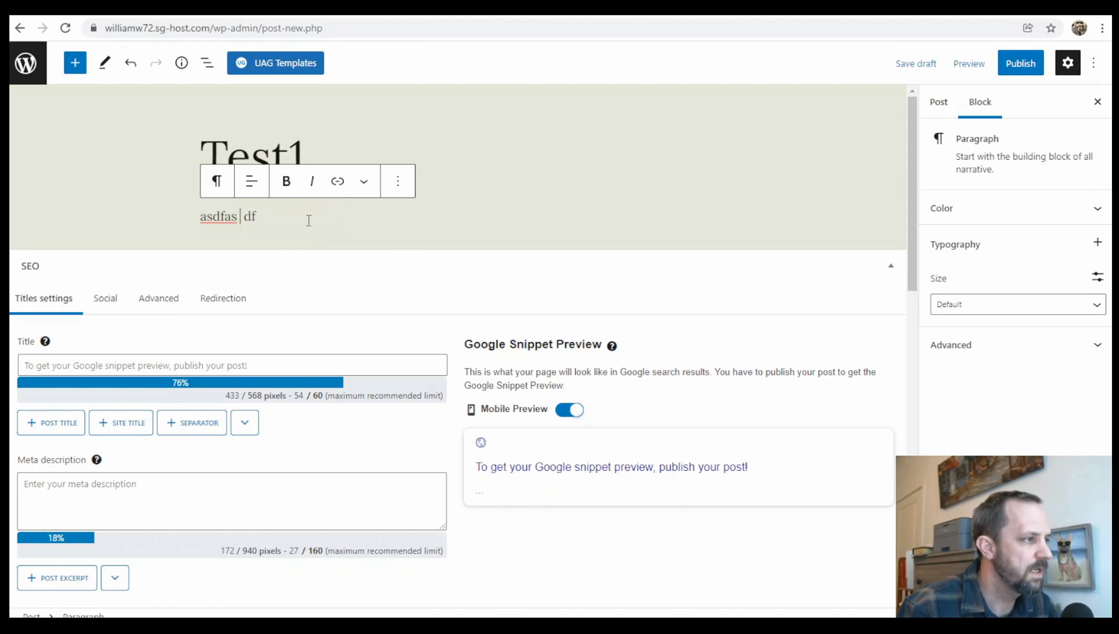
pyautogui.hotkey('ctrl', 'v')
pyautogui.hotkey('ctrl', 'v')
pyautogui.hotkey('ctrl', 'v')
pyautogui.hotkey('ctrl', 'v')
pyautogui.hotkey('ctrl', 'v')
pyautogui.hotkey('ctrl', 'v')
pyautogui.hotkey('ctrl', 'v')
pyautogui.hotkey('ctrl', 'v')
pyautogui.hotkey('ctrl', 'v')
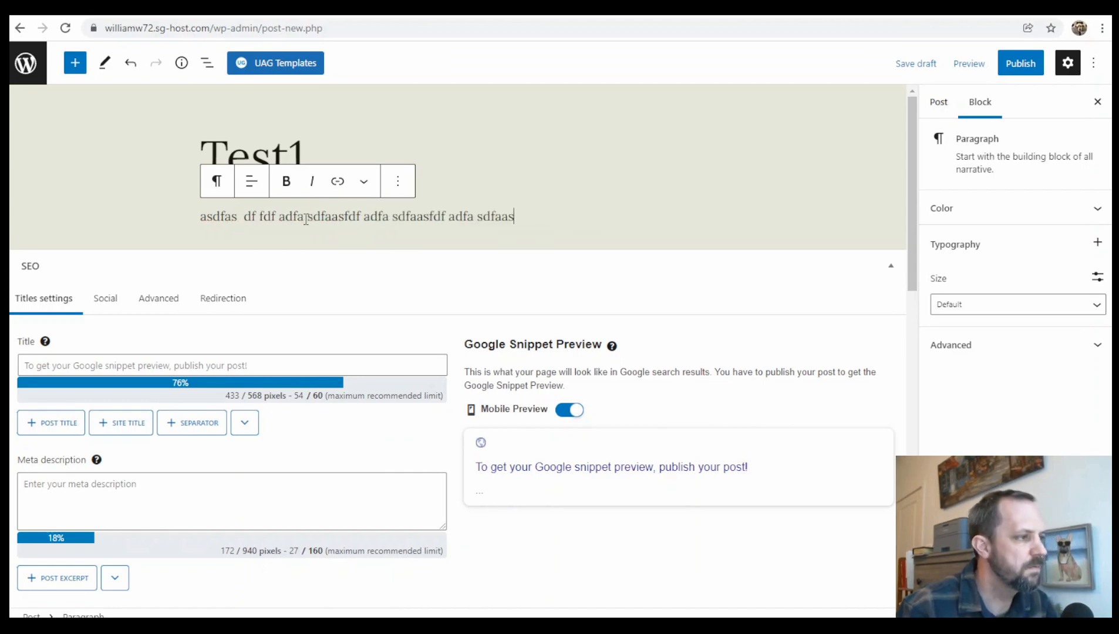
pyautogui.hotkey('ctrl', 'v')
pyautogui.hotkey('ctrl', 'v')
pyautogui.hotkey('ctrl', 'v')
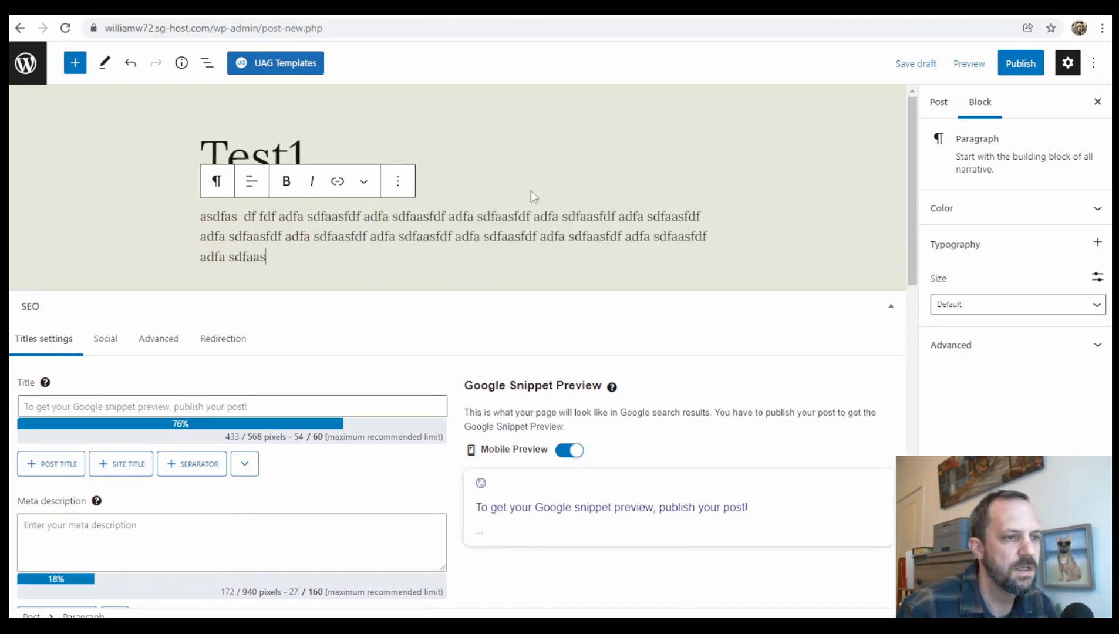
# Add an empty Image block directly below the placeholder paragraph of the post
pyautogui.click(934, 105)
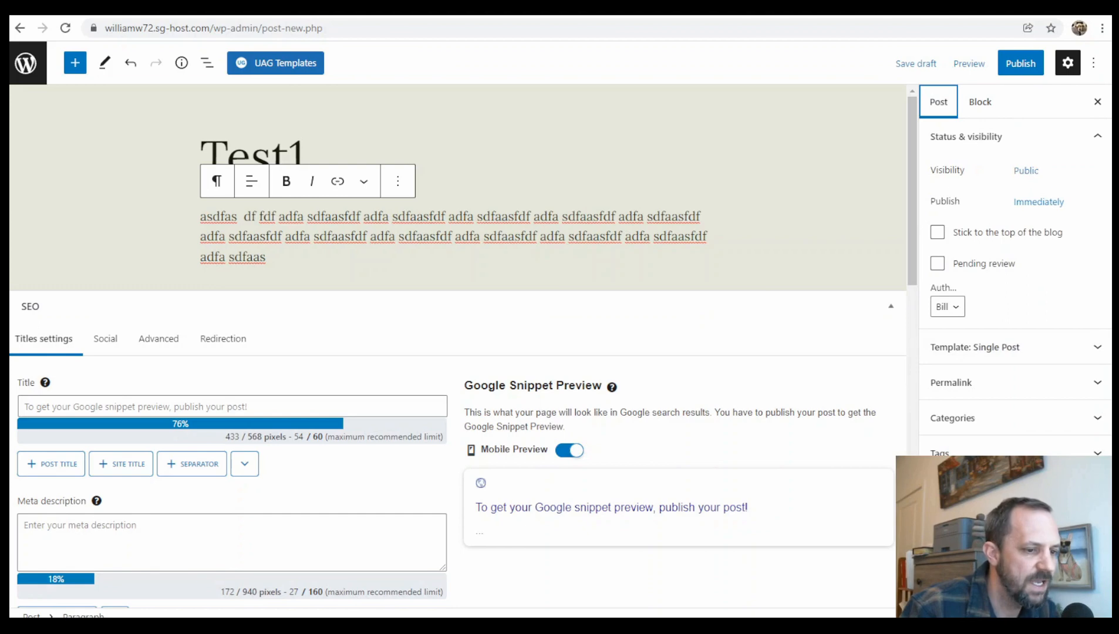
pyautogui.scroll(-1, 1008, 264)
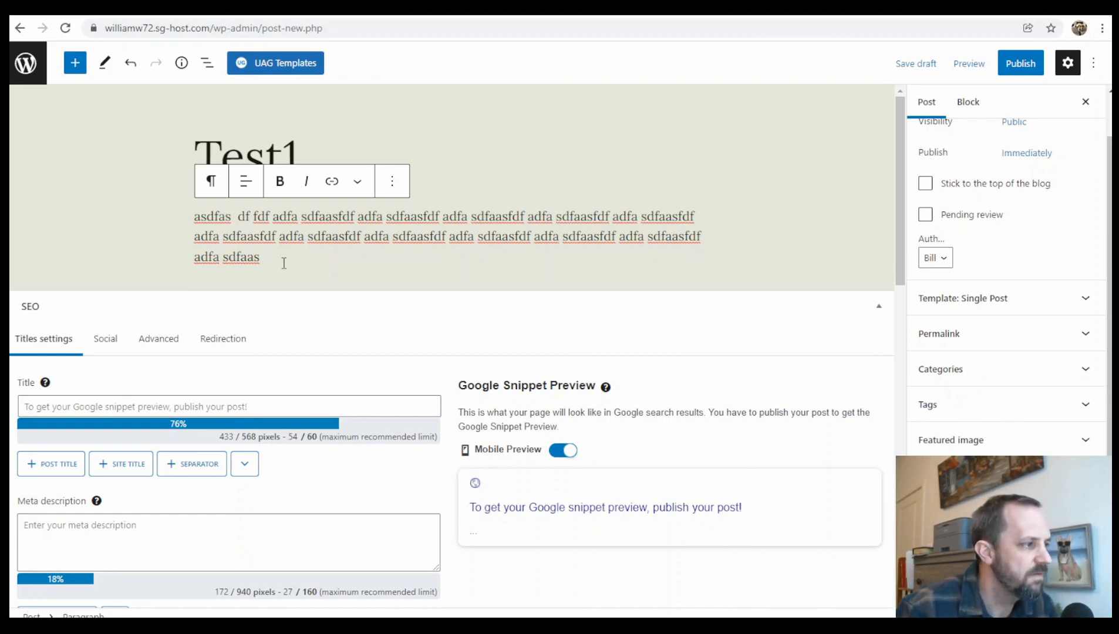
pyautogui.click(392, 181)
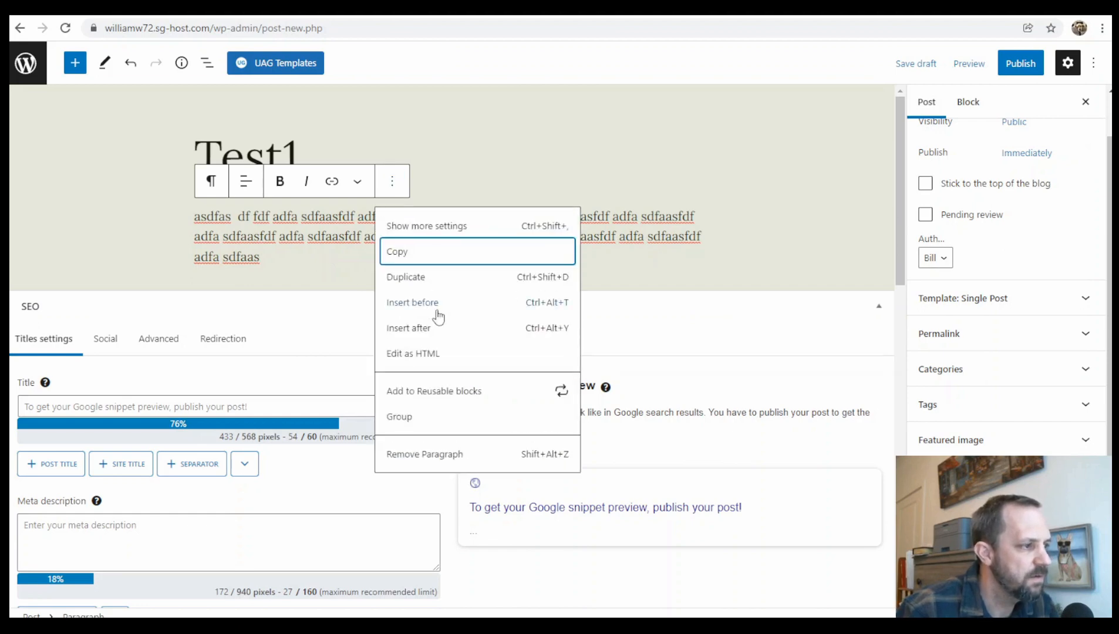
pyautogui.click(418, 327)
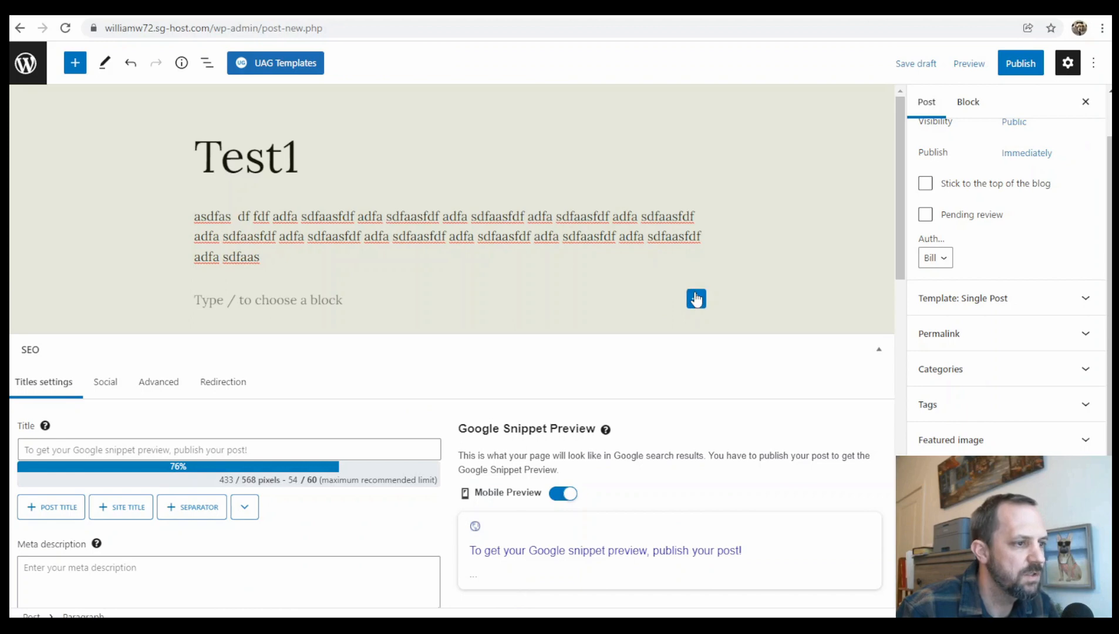
pyautogui.click(697, 299)
pyautogui.click(802, 408)
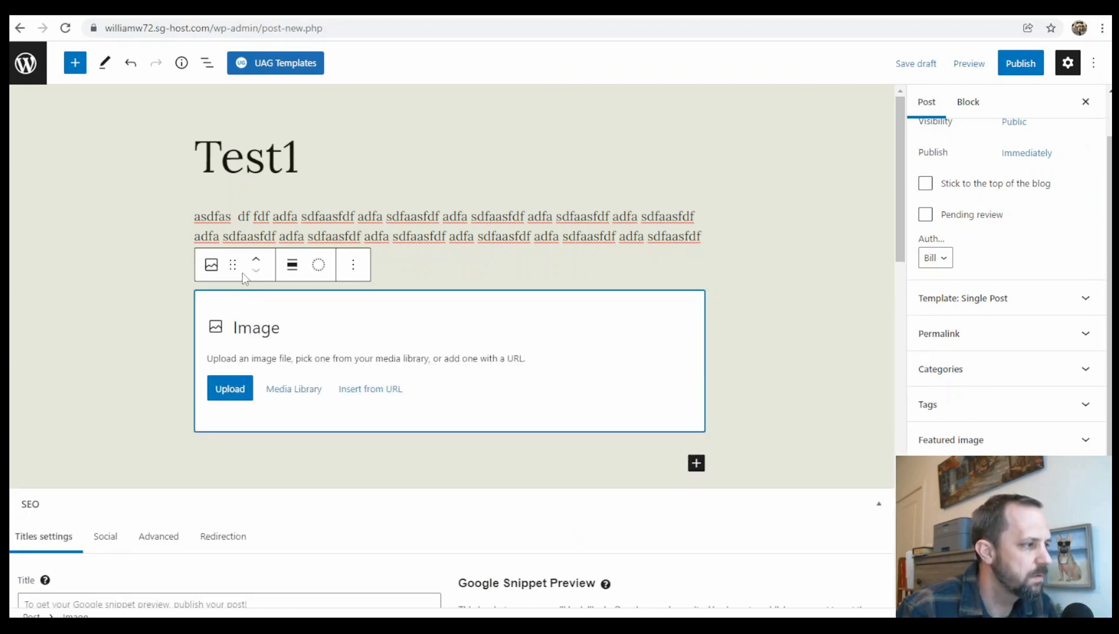
# Upload thanks.jpg to the media library and insert it into the post's Image block
pyautogui.click(299, 389)
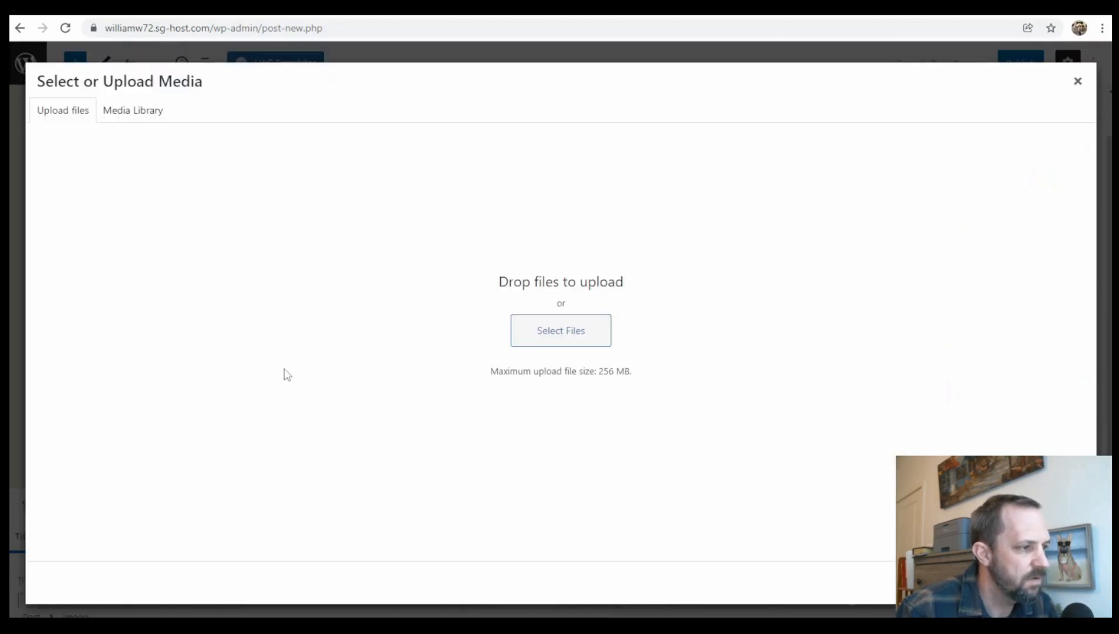
pyautogui.click(137, 111)
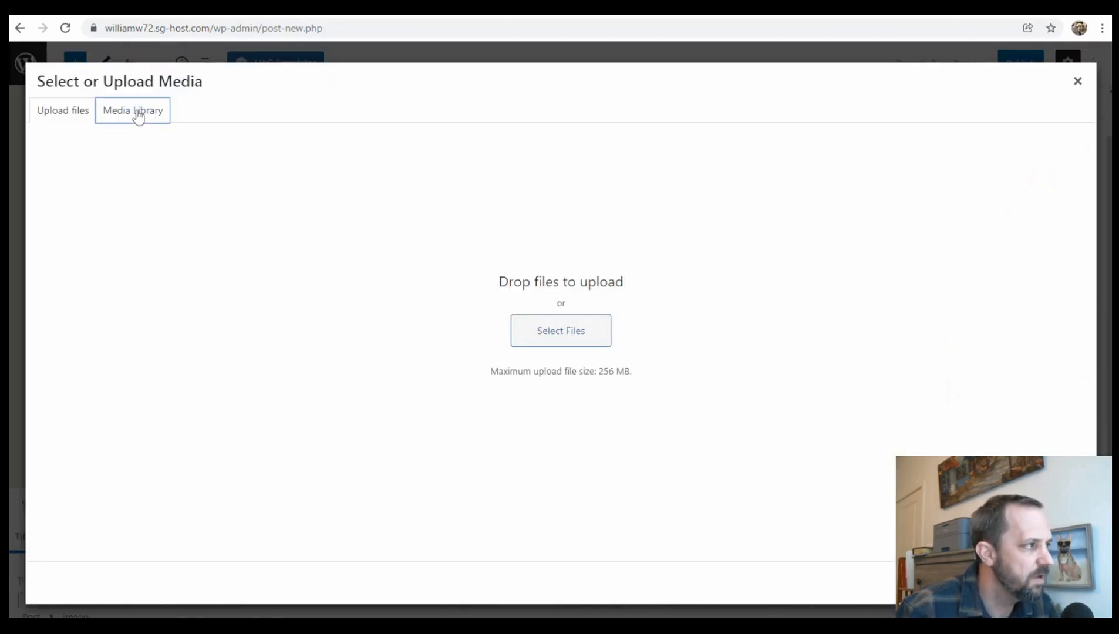
pyautogui.click(72, 111)
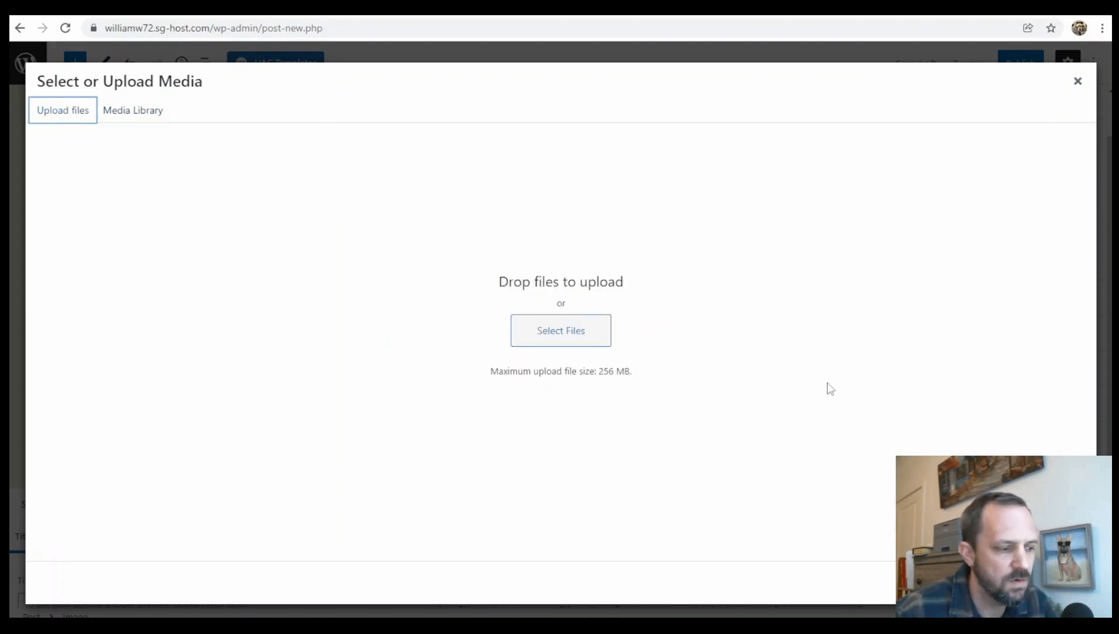
pyautogui.moveTo(734, 632); pyautogui.dragTo(560, 291)
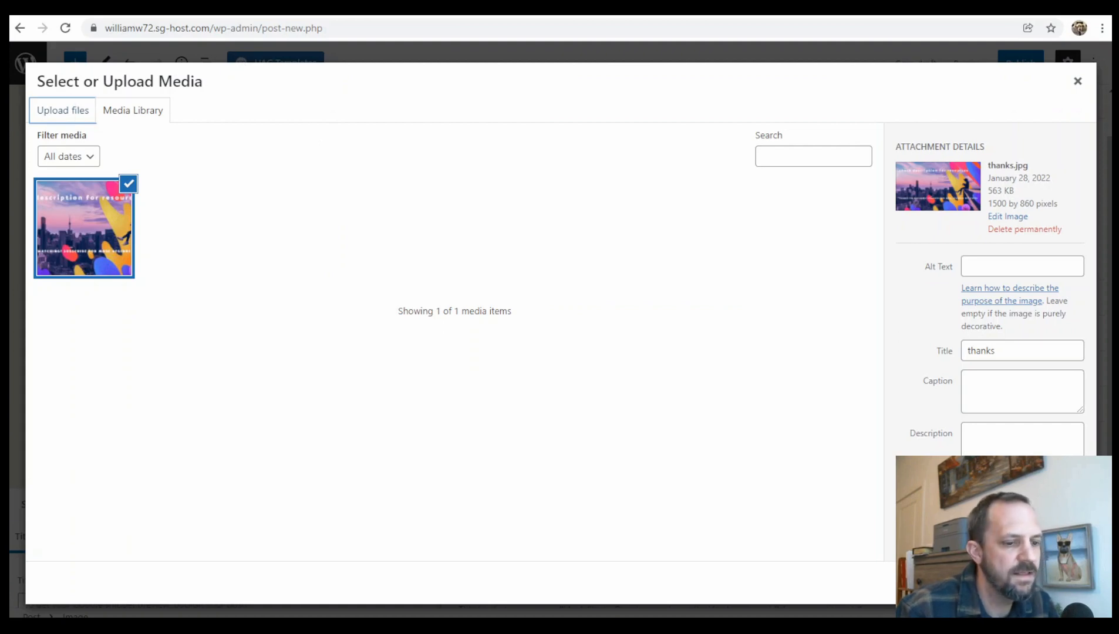
pyautogui.click(1064, 582)
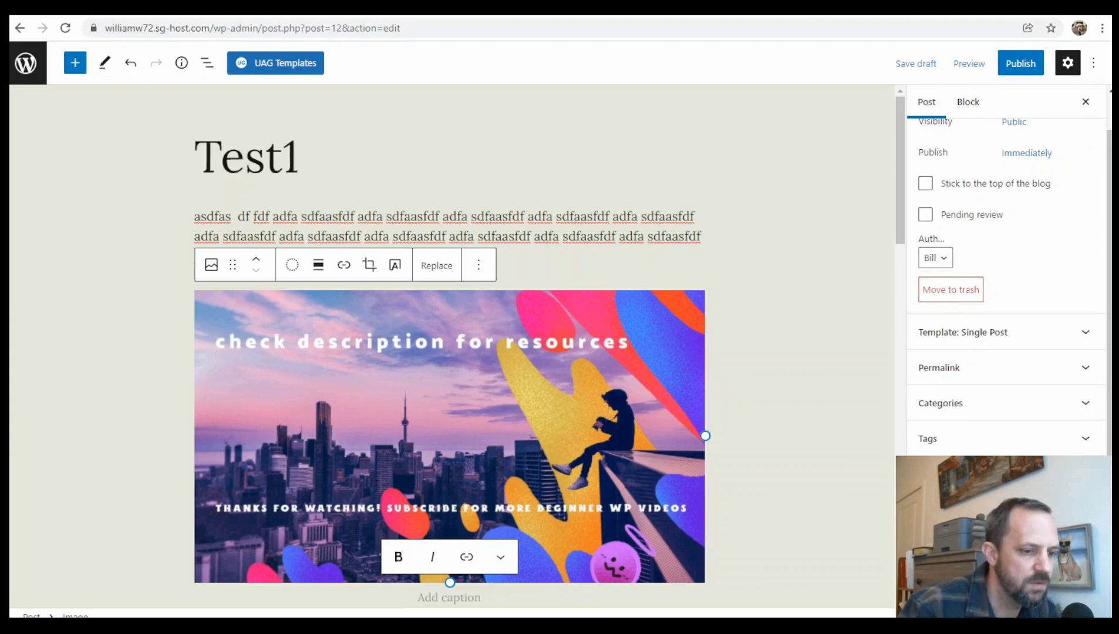
# Set the thanks.jpg picture as the post's featured image and publish the post
pyautogui.click(1007, 525)
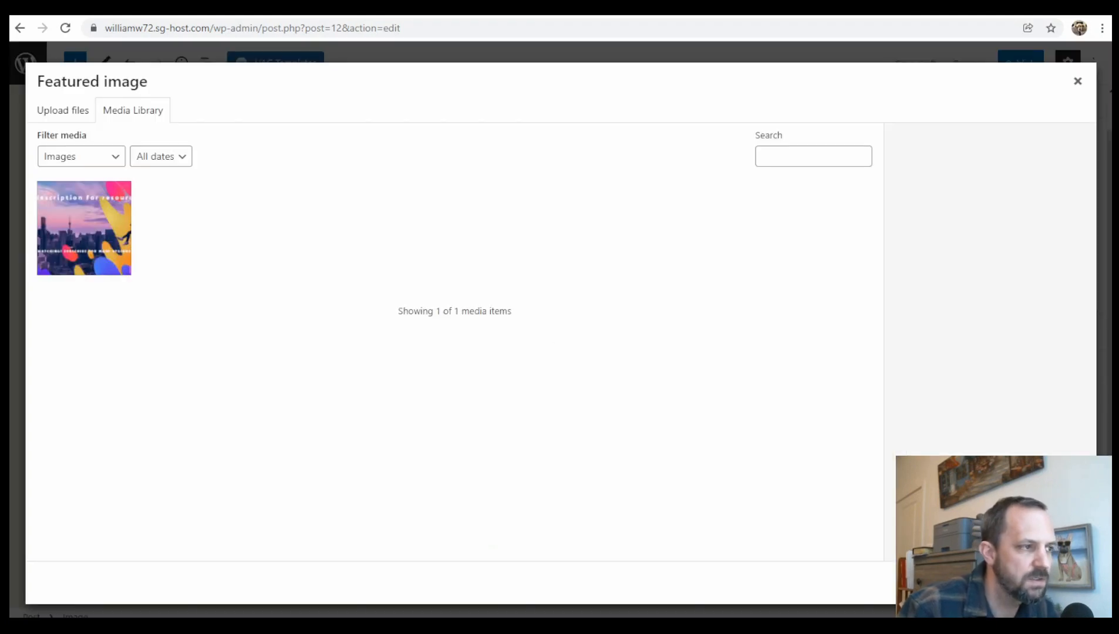
pyautogui.click(87, 227)
pyautogui.click(1038, 582)
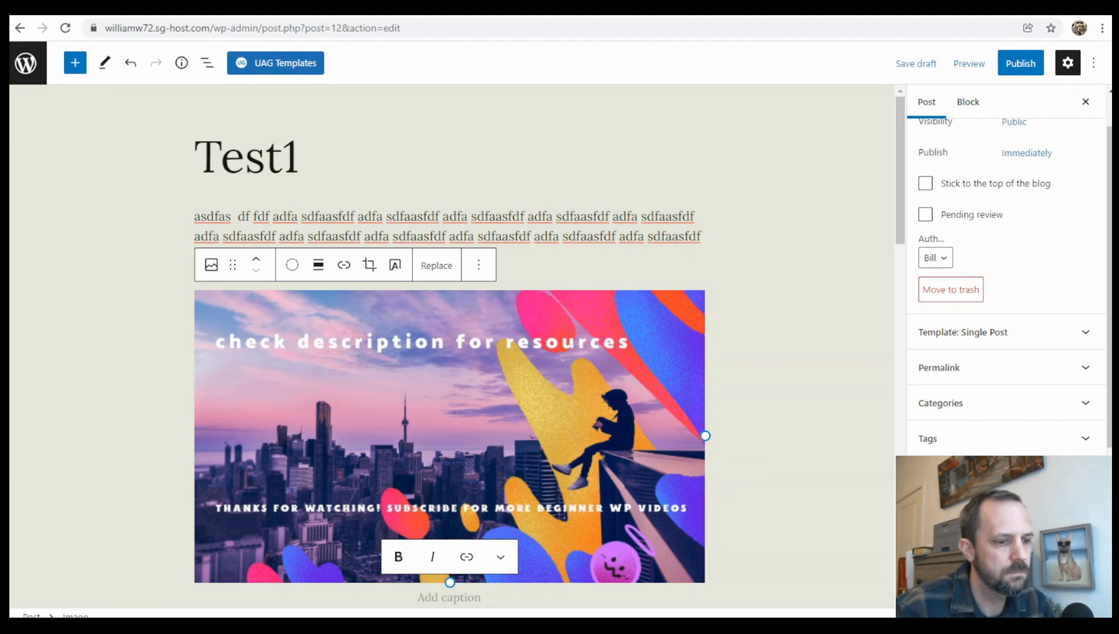
pyautogui.click(1020, 66)
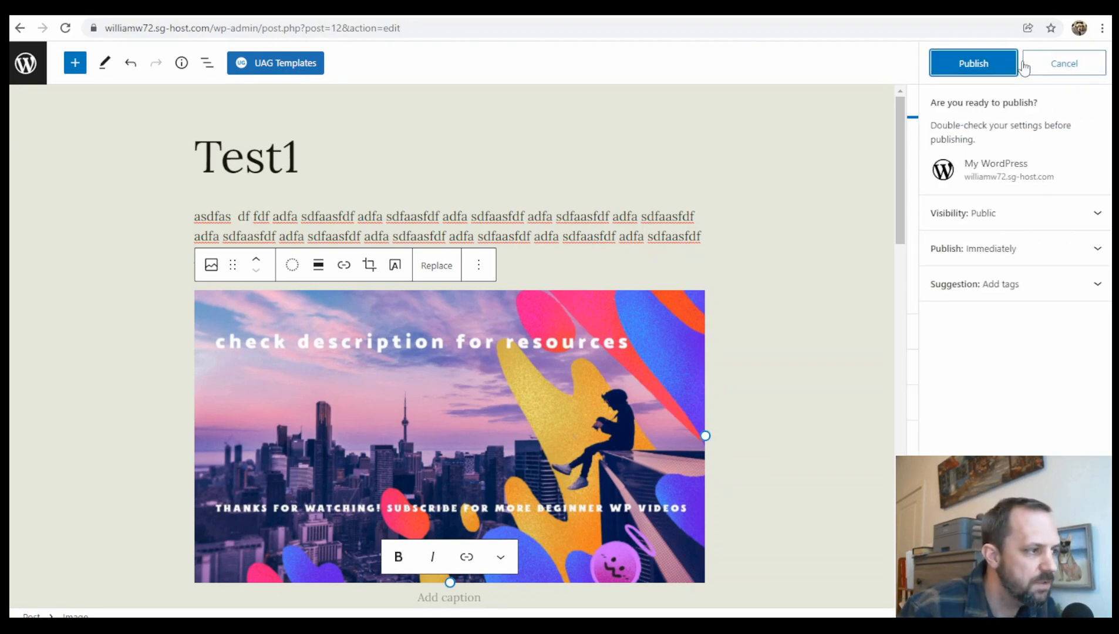
pyautogui.click(985, 65)
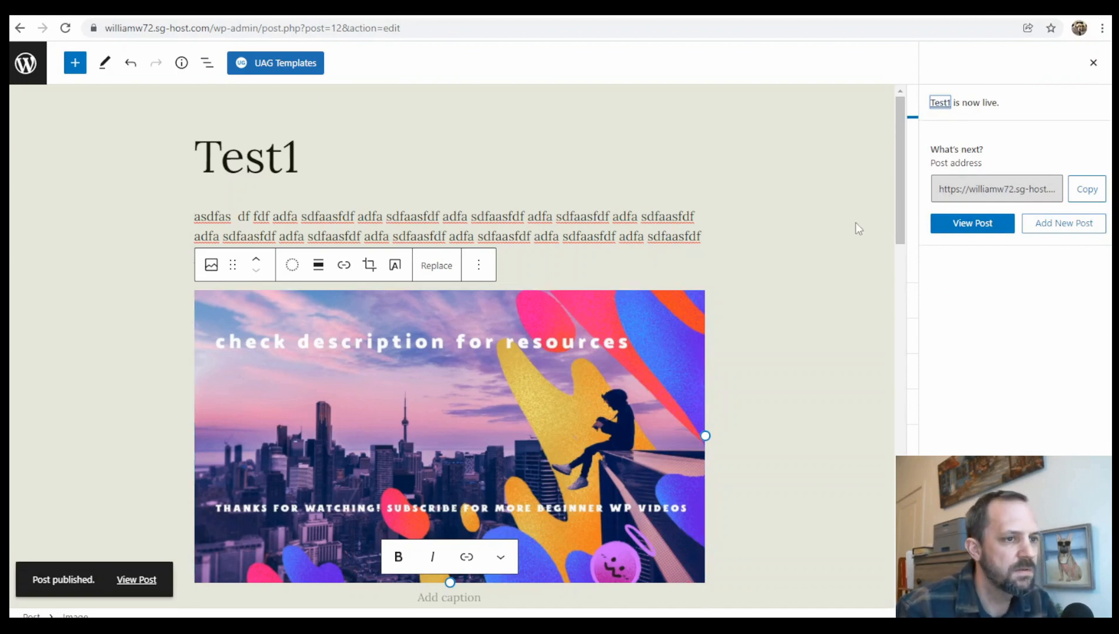
# View the published Test1 post on the site and check its title, featured image and content
pyautogui.click(987, 223)
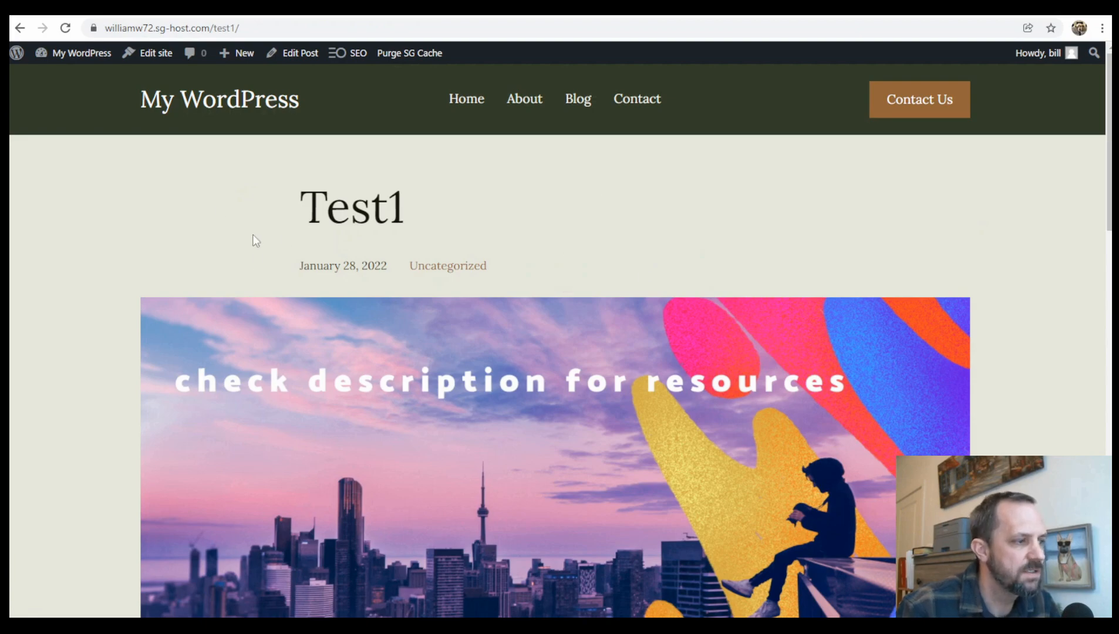
pyautogui.scroll(-12, 505, 219)
pyautogui.scroll(6, 640, 394)
pyautogui.scroll(6, 642, 383)
pyautogui.scroll(-3, 595, 363)
pyautogui.scroll(3, 672, 349)
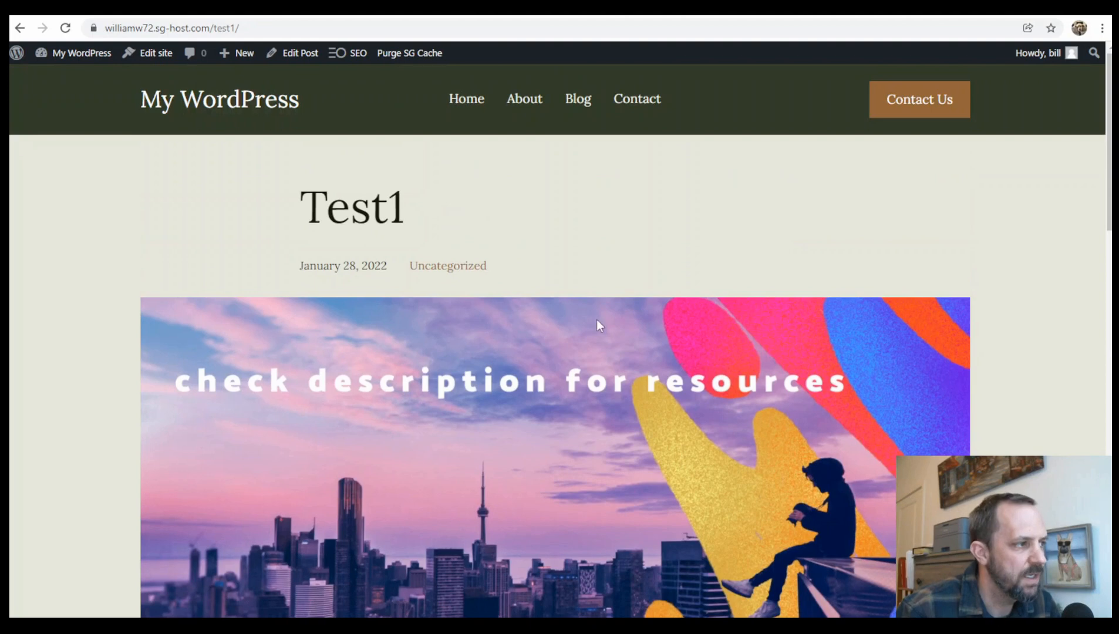
pyautogui.moveTo(322, 202); pyautogui.dragTo(407, 210)
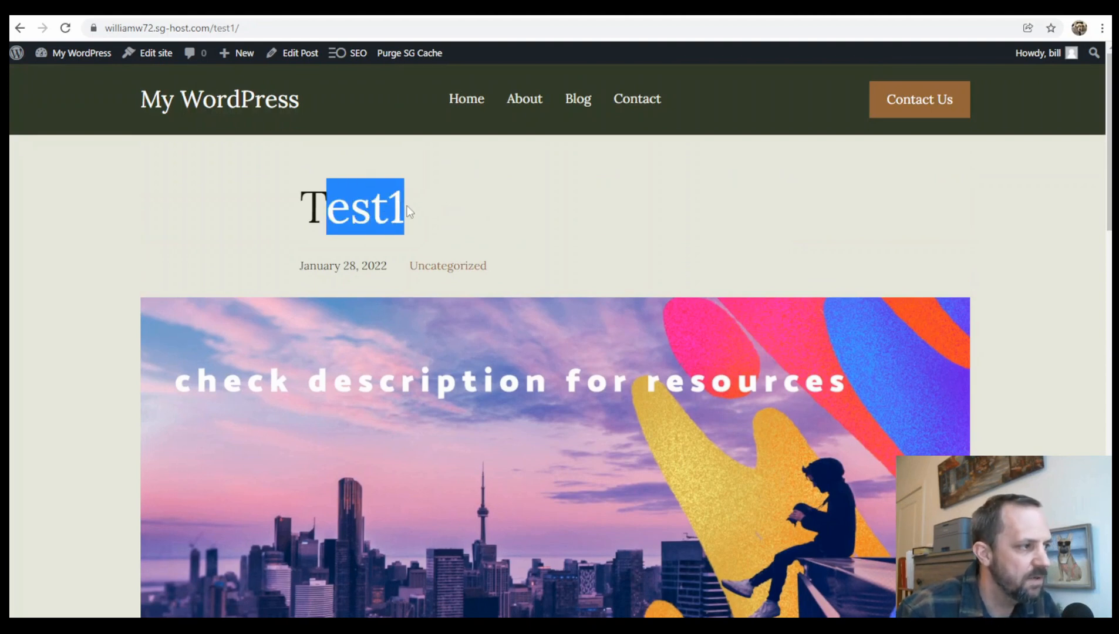
# Review the published Test1 post's date and category line, featured image, paragraph, inline image and reply section
pyautogui.moveTo(315, 268); pyautogui.dragTo(541, 264)
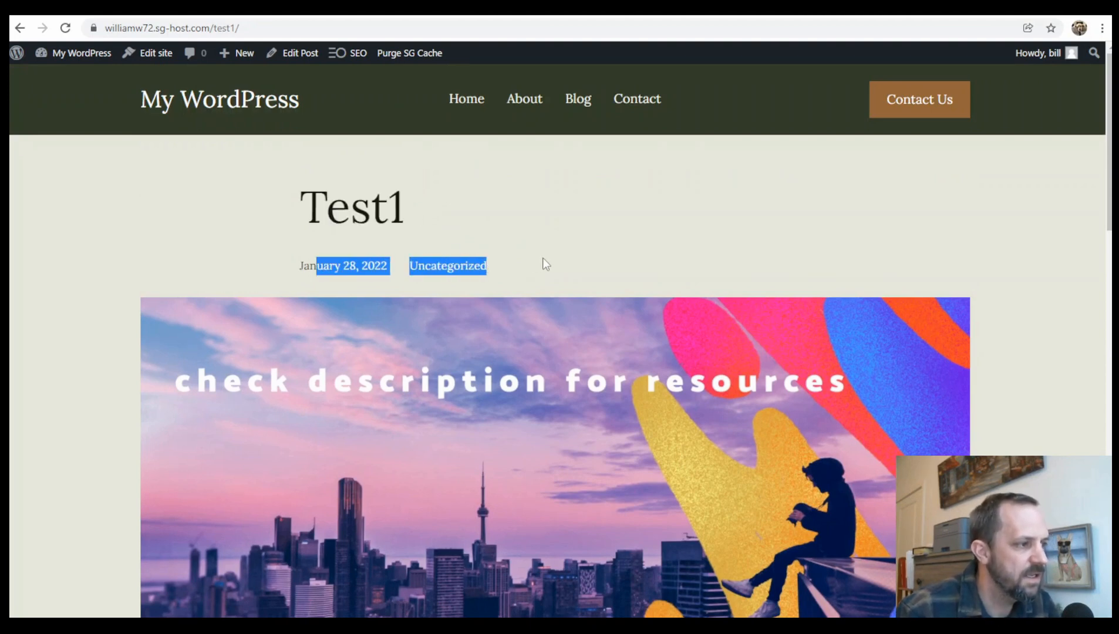
pyautogui.scroll(-6, 588, 259)
pyautogui.scroll(3, 667, 317)
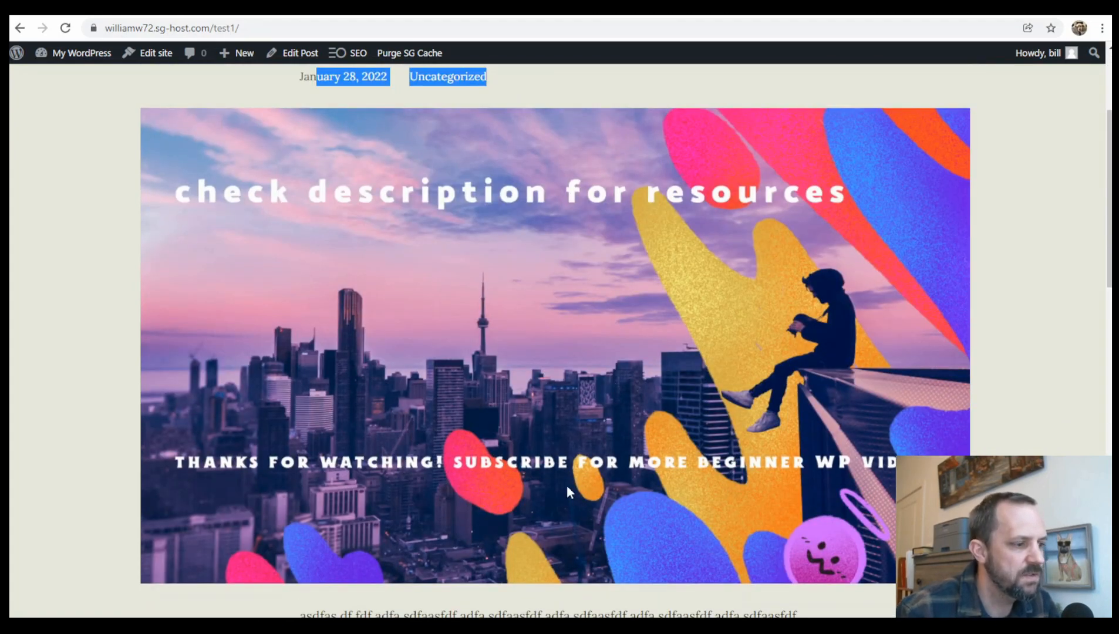
pyautogui.scroll(-3, 476, 314)
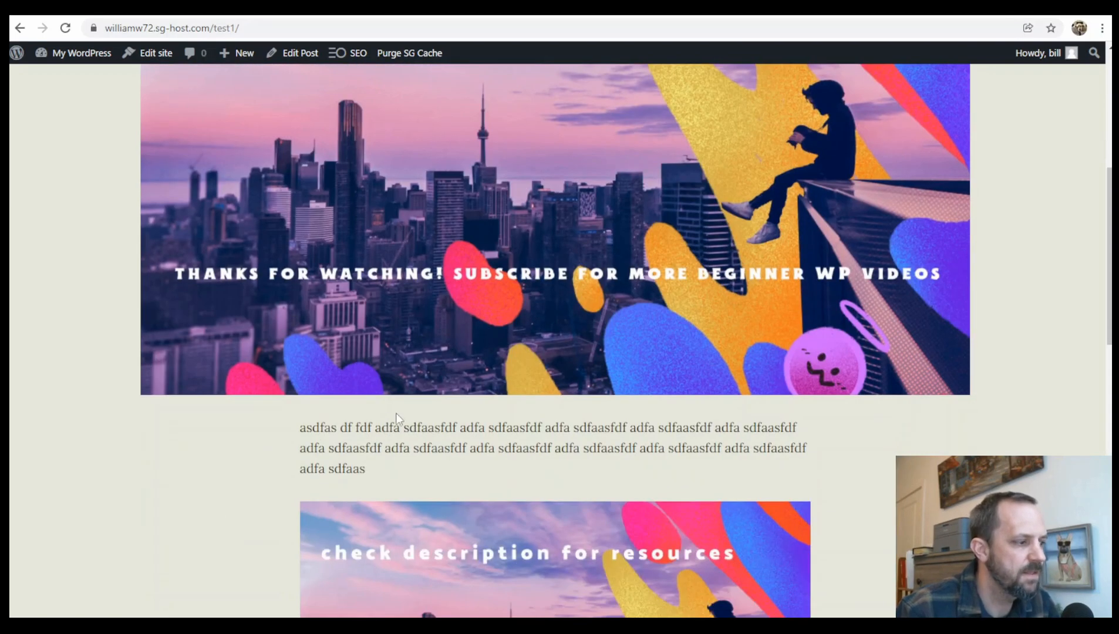
pyautogui.moveTo(354, 424); pyautogui.dragTo(444, 464)
pyautogui.scroll(-6, 836, 494)
pyautogui.scroll(-7, 838, 494)
pyautogui.scroll(14, 836, 490)
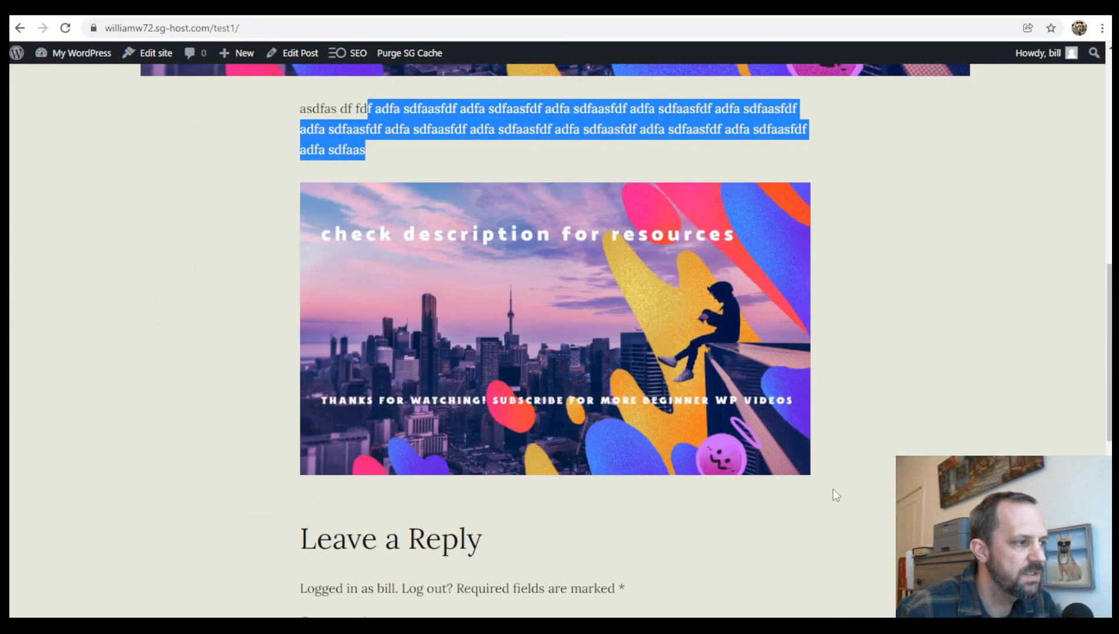
pyautogui.click(556, 488)
pyautogui.scroll(5, 721, 488)
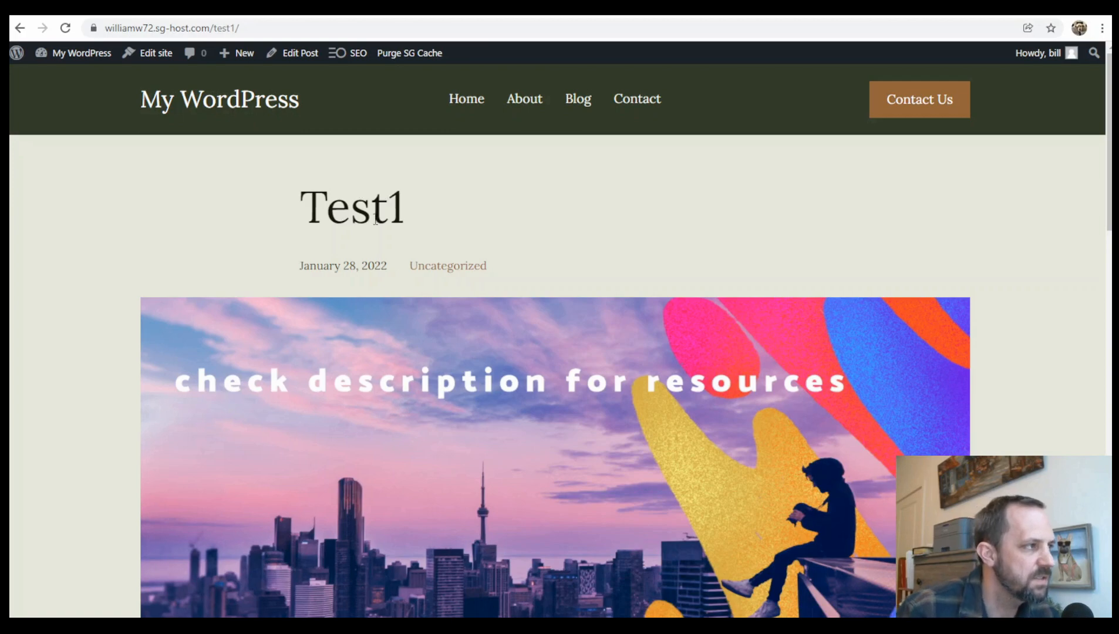
pyautogui.scroll(-10, 546, 232)
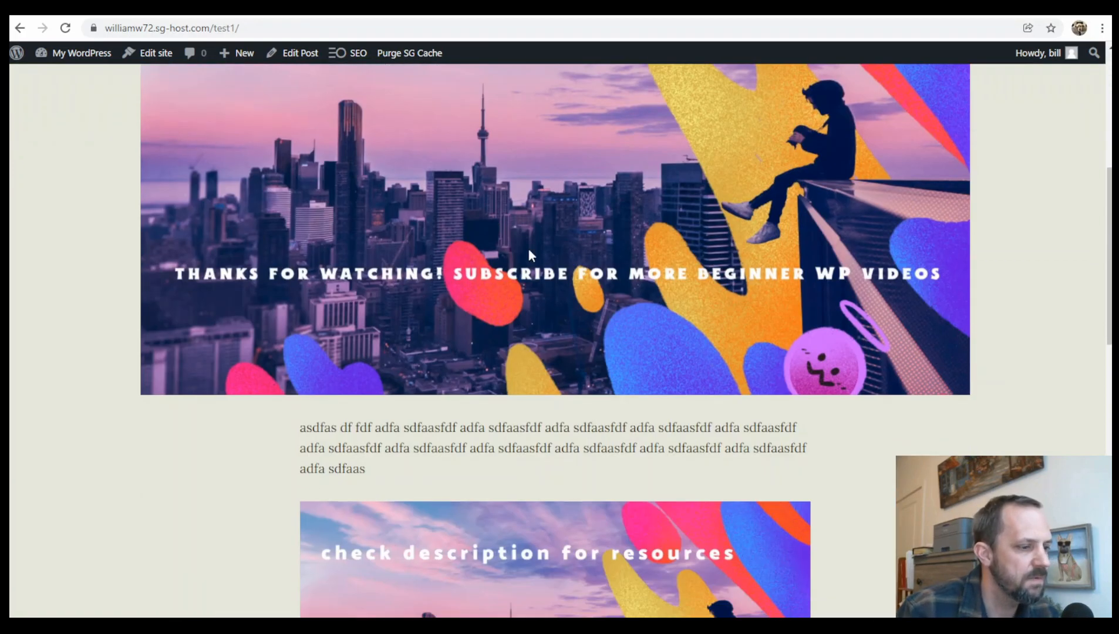
pyautogui.scroll(8, 645, 313)
pyautogui.scroll(5, 659, 289)
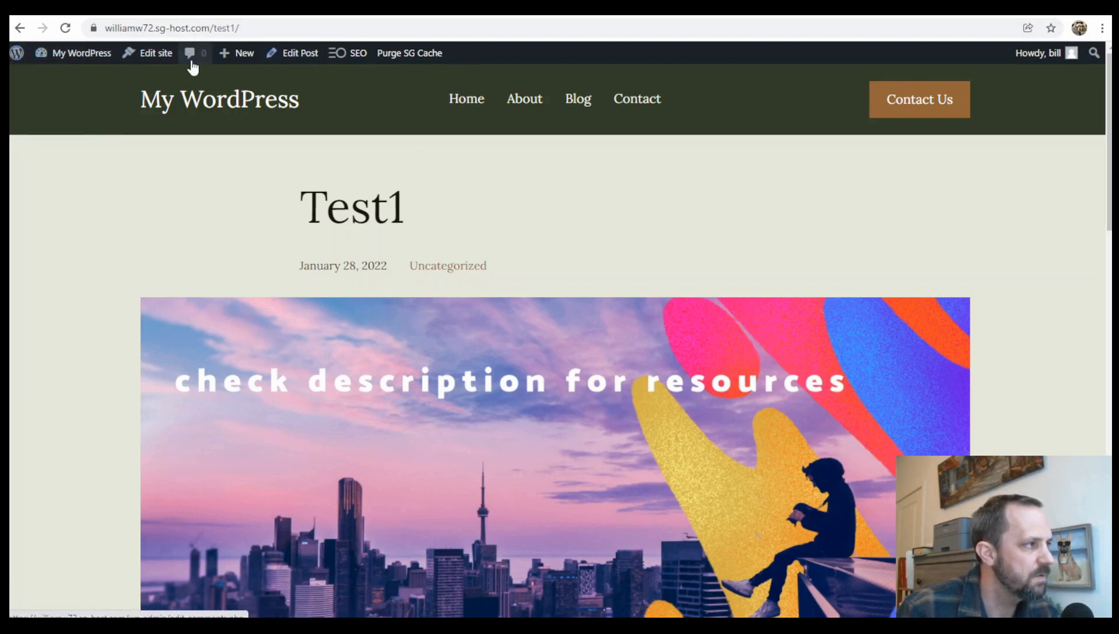
# Open the Single Post template from the site editor's template list
pyautogui.click(165, 55)
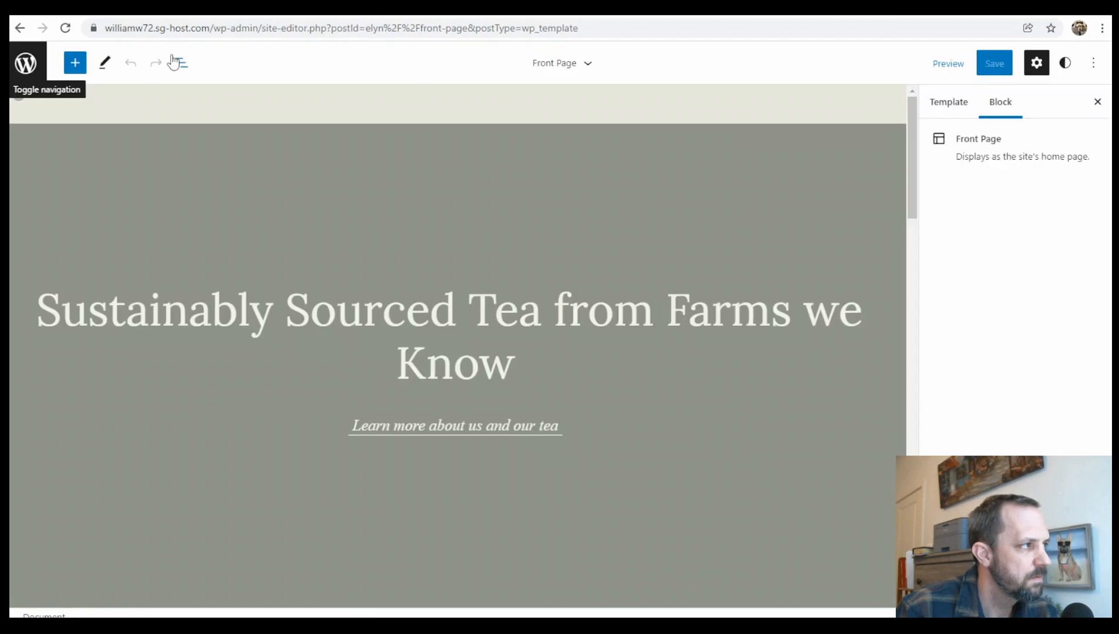
pyautogui.scroll(-7, 540, 330)
pyautogui.scroll(7, 540, 330)
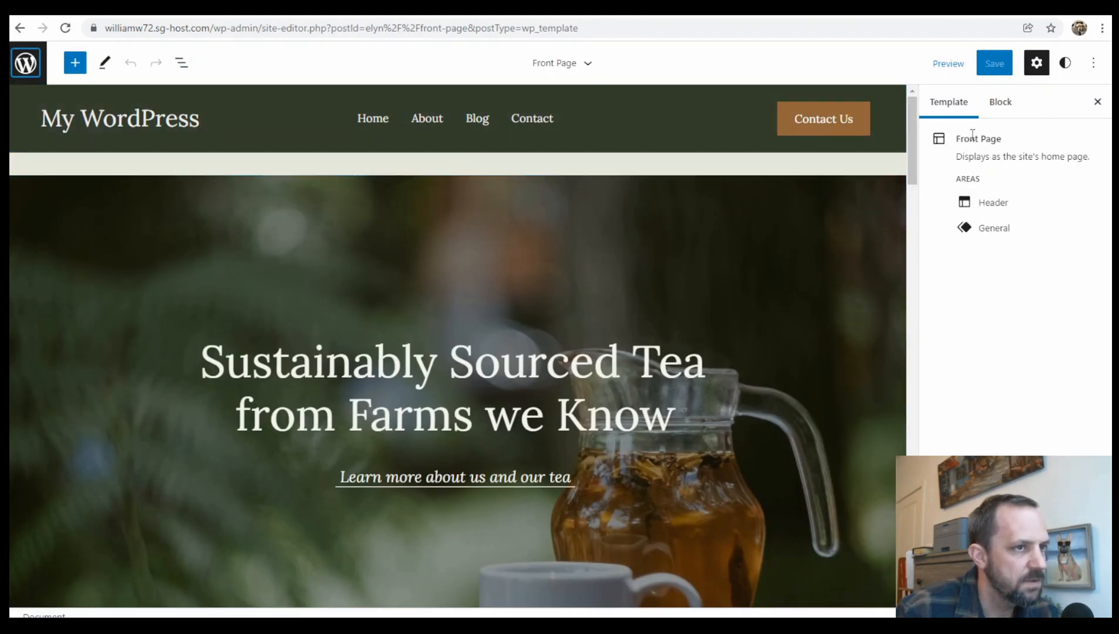
pyautogui.click(25, 63)
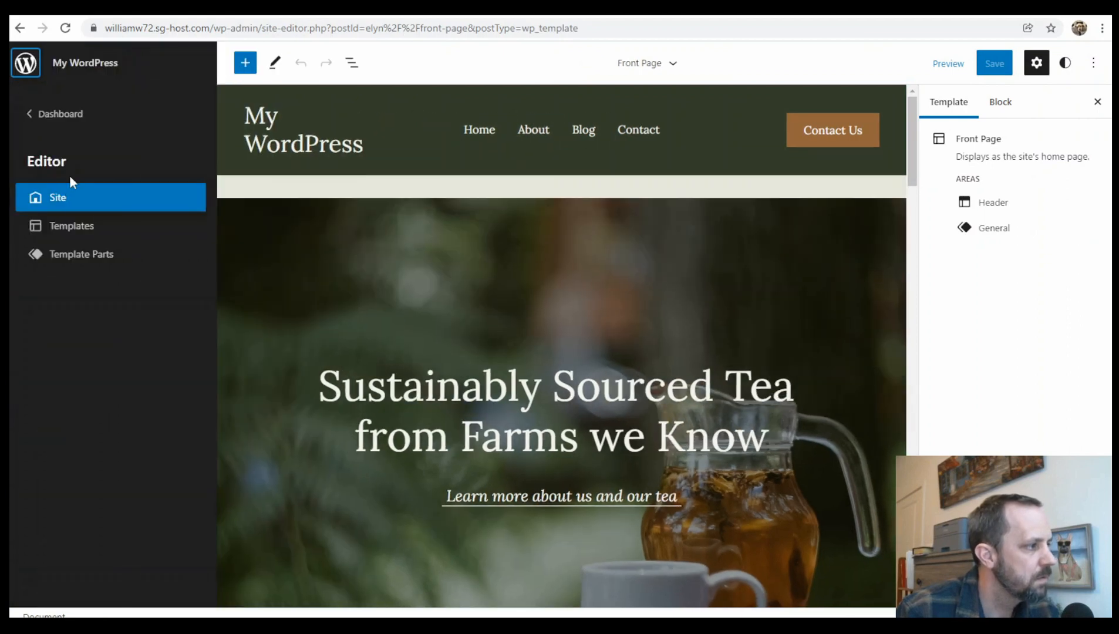
pyautogui.click(87, 234)
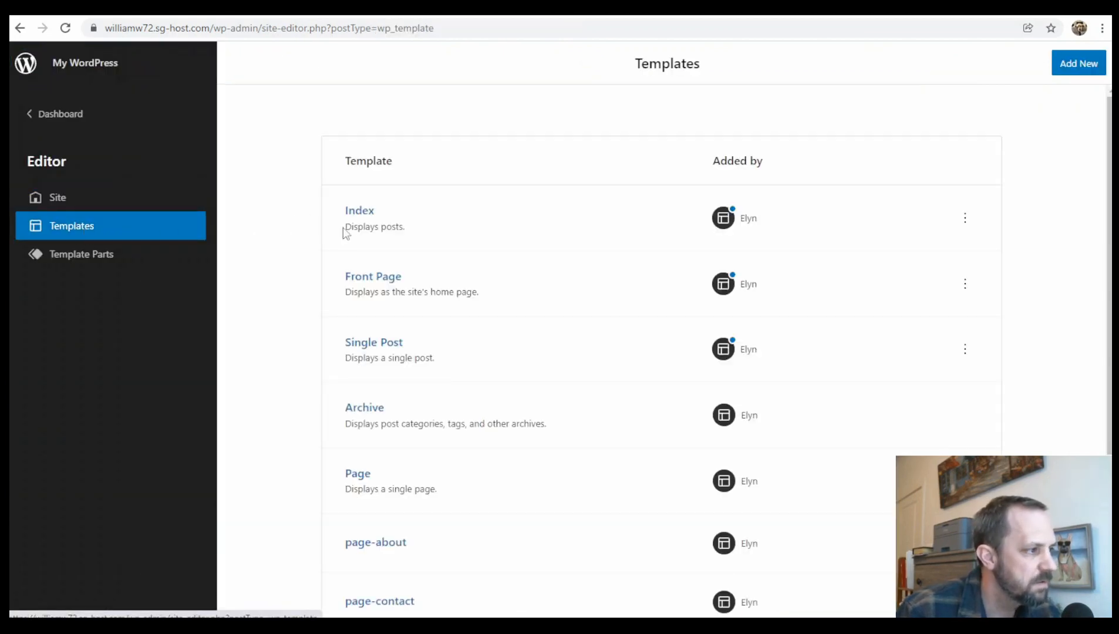
pyautogui.click(382, 345)
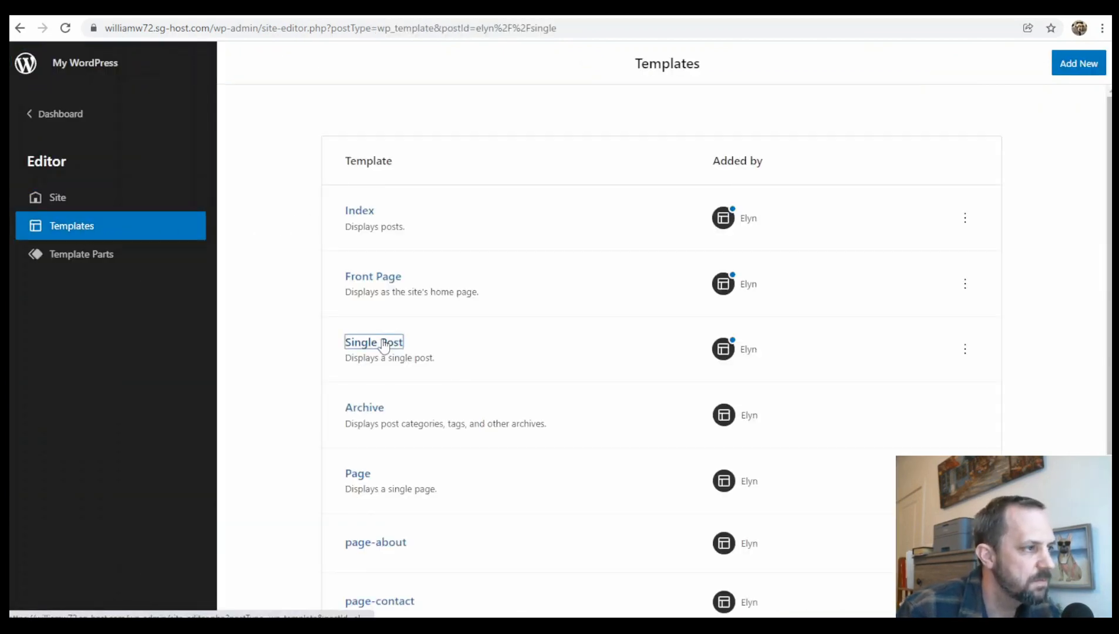
# Examine the Single Post template's layout and the block structure around the post date and terms row in the list view
pyautogui.scroll(-6, 403, 368)
pyautogui.scroll(6, 403, 369)
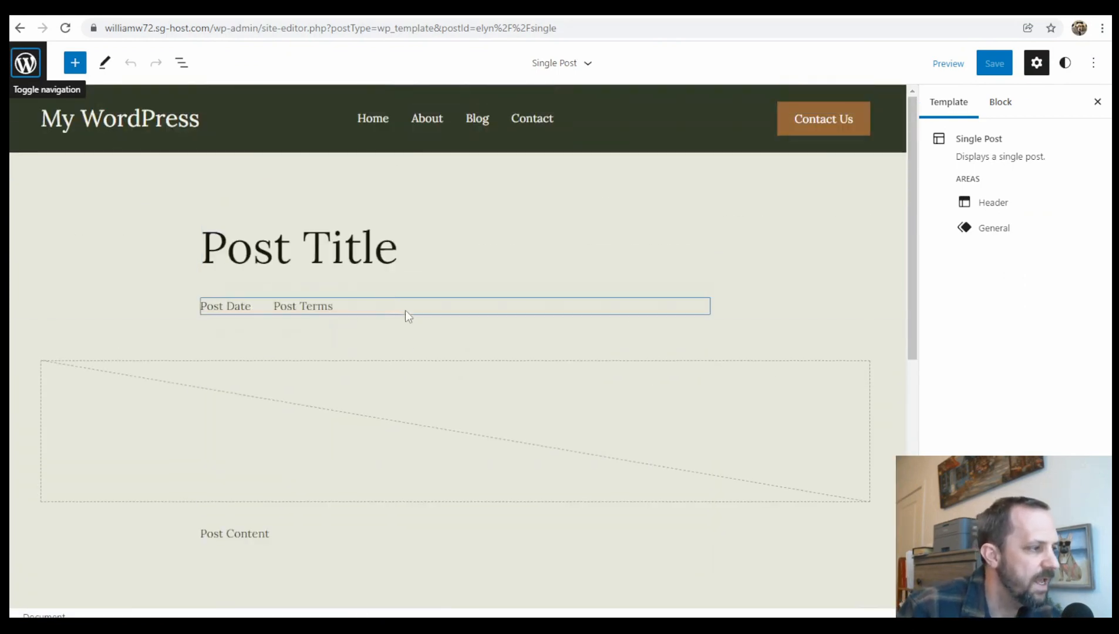
pyautogui.scroll(-5, 437, 370)
pyautogui.scroll(5, 442, 380)
pyautogui.scroll(-5, 301, 421)
pyautogui.scroll(3, 405, 420)
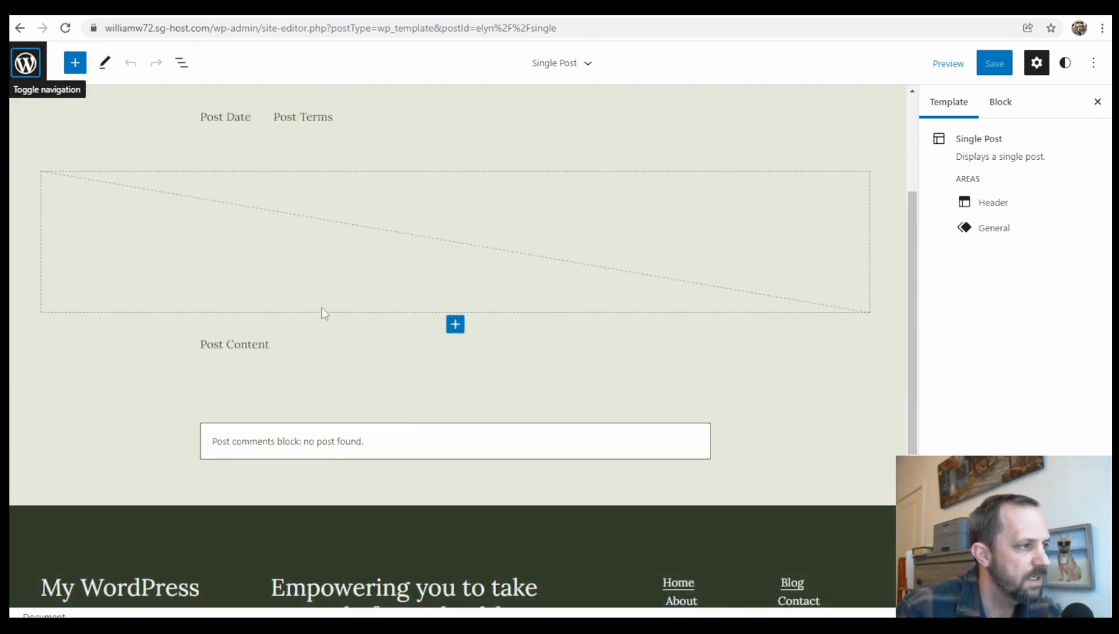
pyautogui.scroll(3, 325, 306)
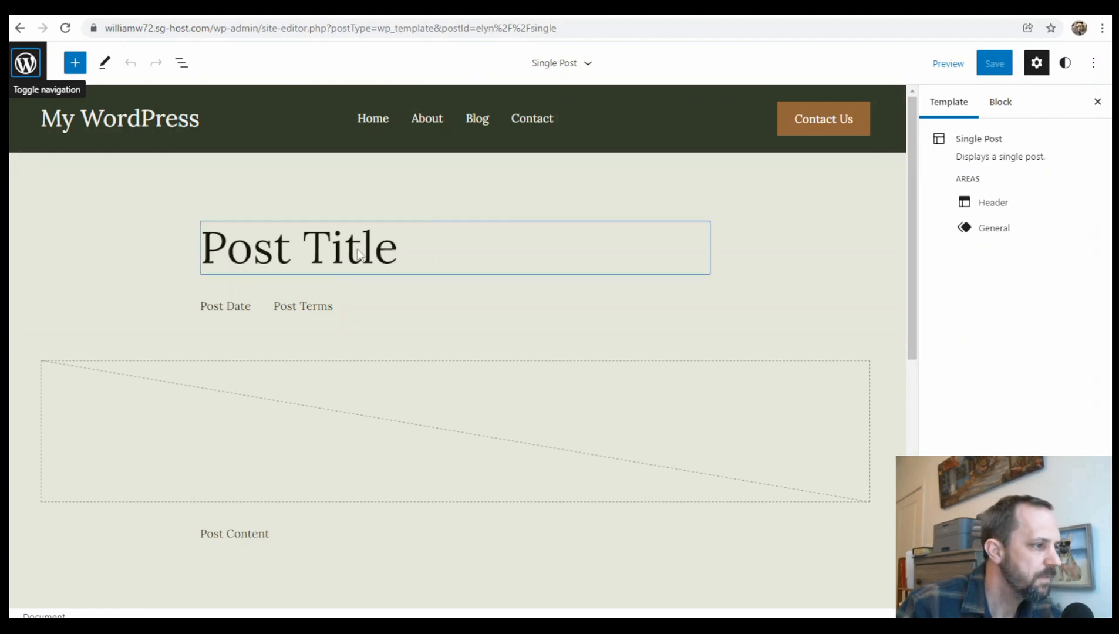
pyautogui.click(354, 305)
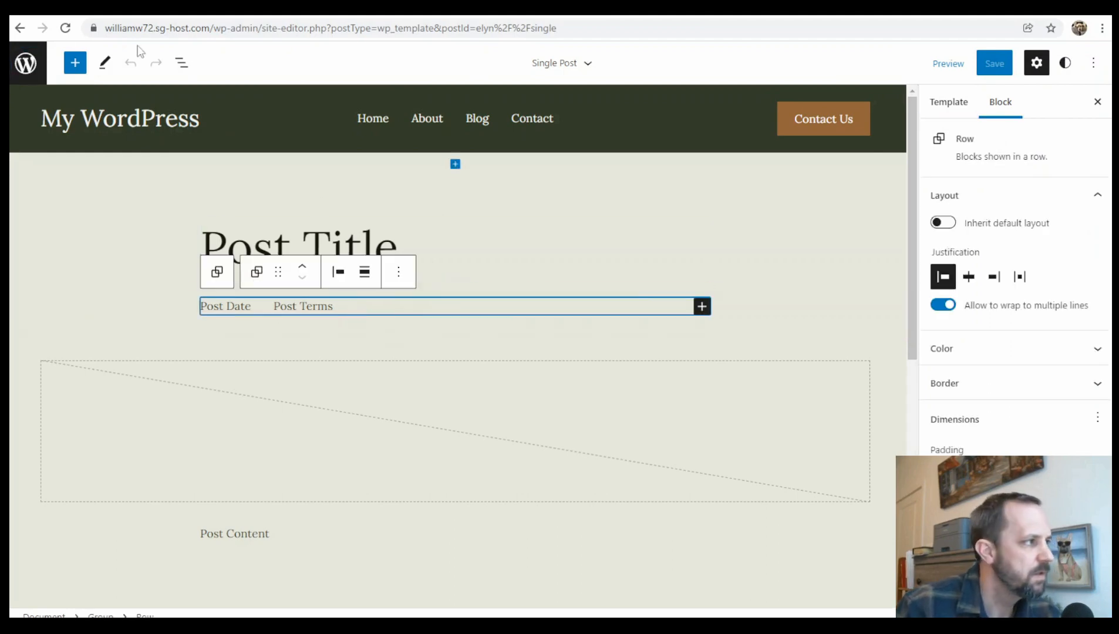
pyautogui.click(181, 63)
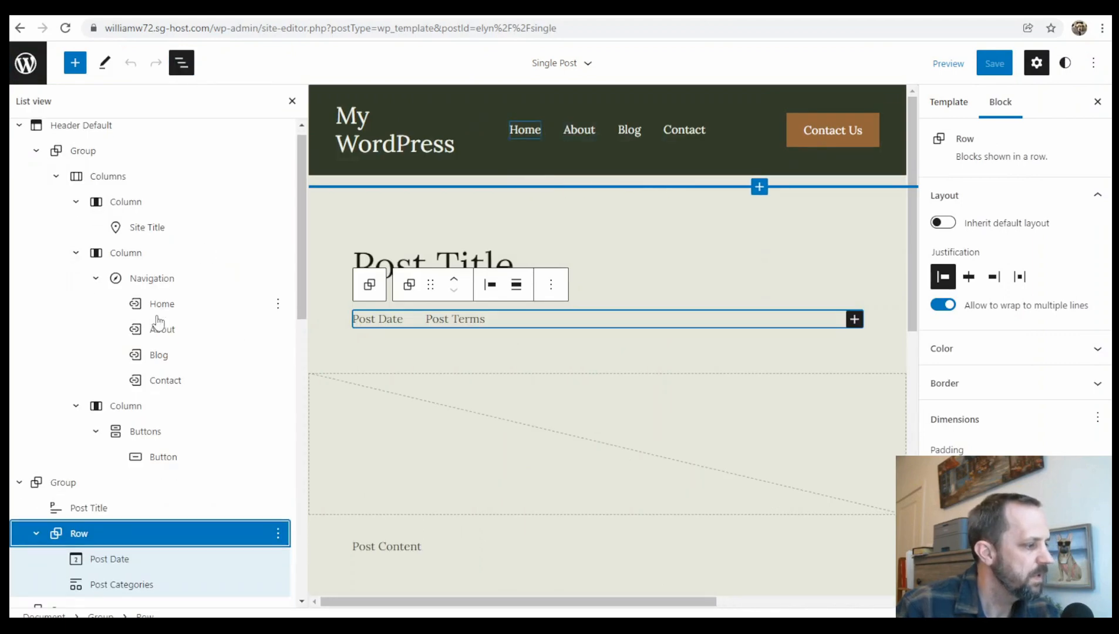
pyautogui.scroll(-3, 106, 321)
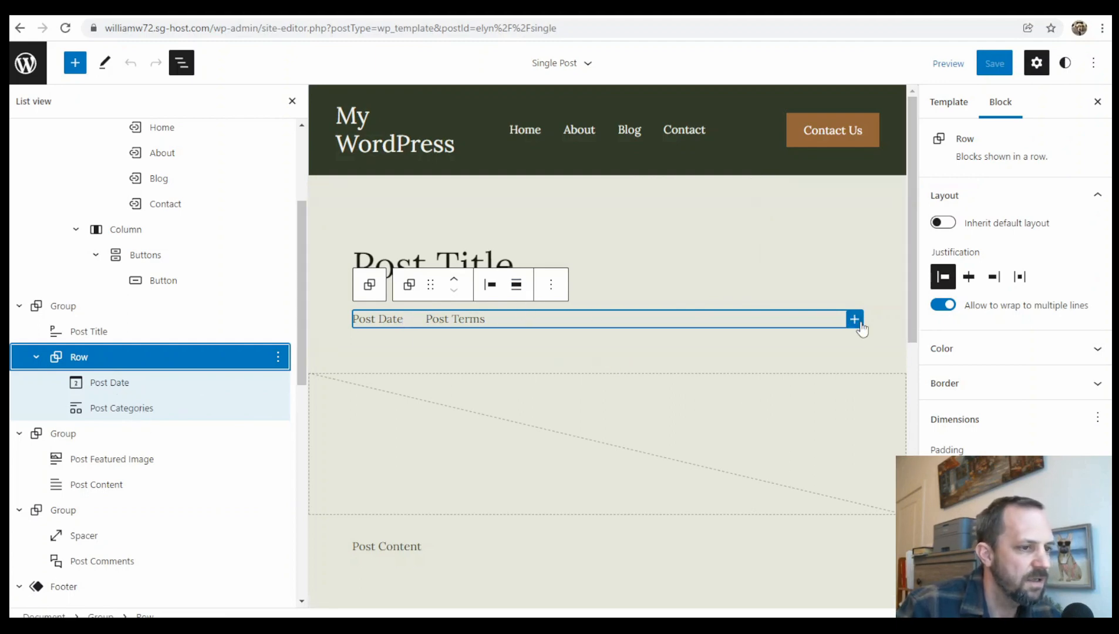
pyautogui.click(855, 320)
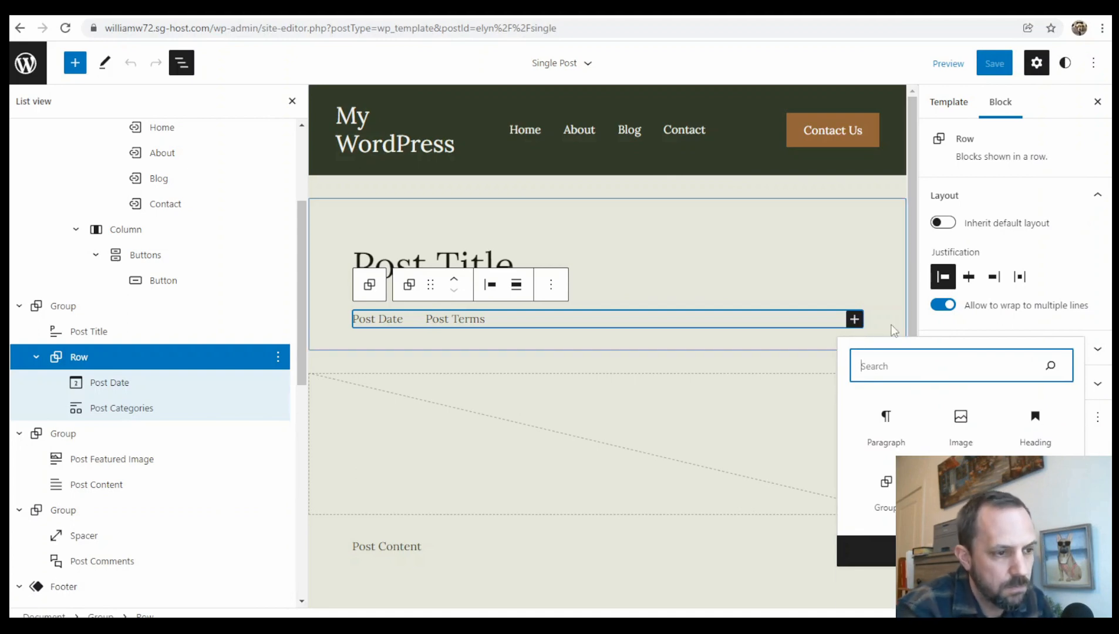
pyautogui.write('po')
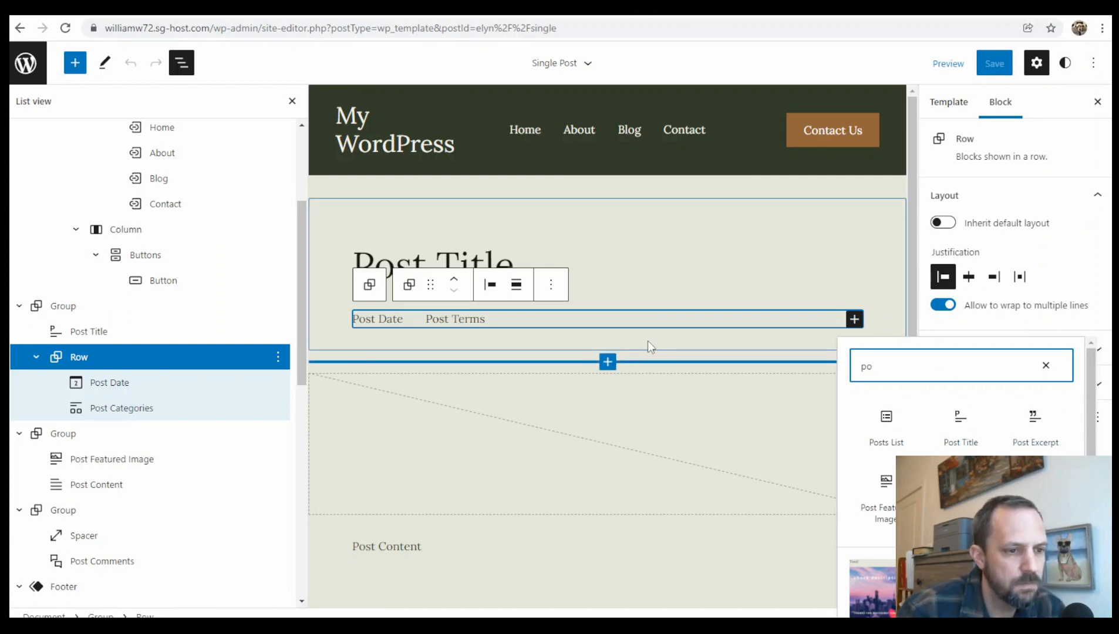
pyautogui.press('BackSpace')
pyautogui.press('BackSpace')
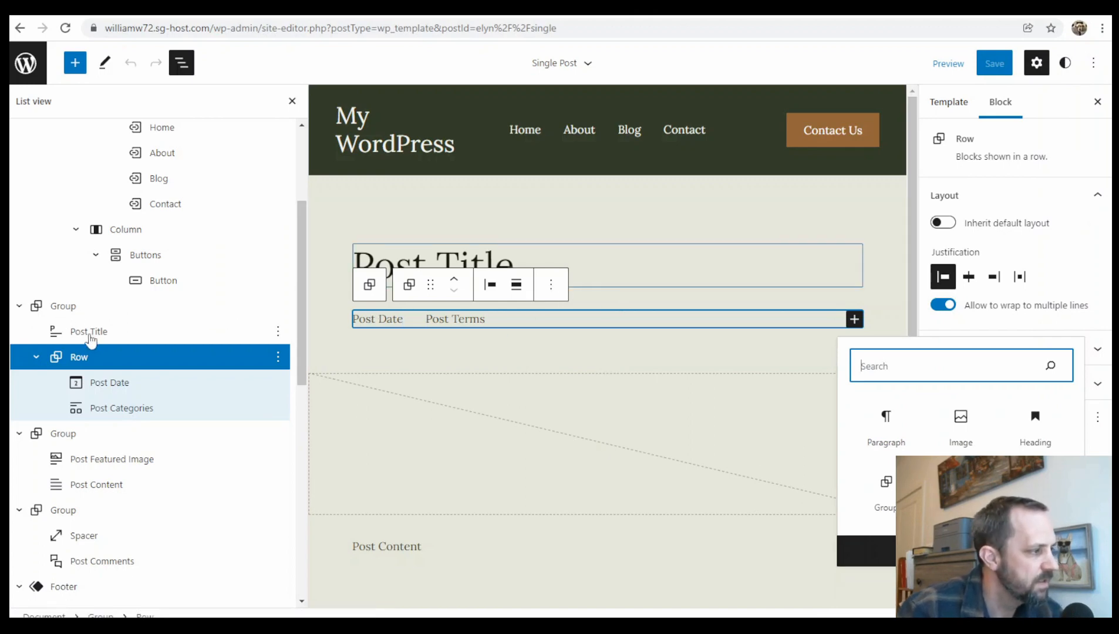
# Insert a Post Excerpt block directly after the Post Title block and save the Single Post template
pyautogui.click(92, 333)
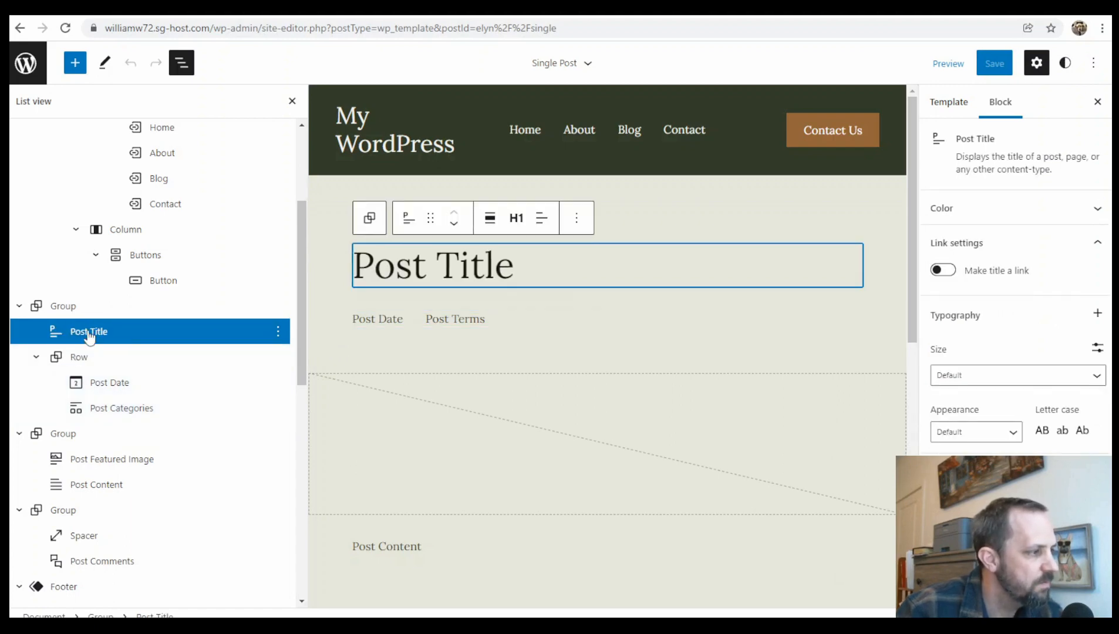
pyautogui.click(578, 220)
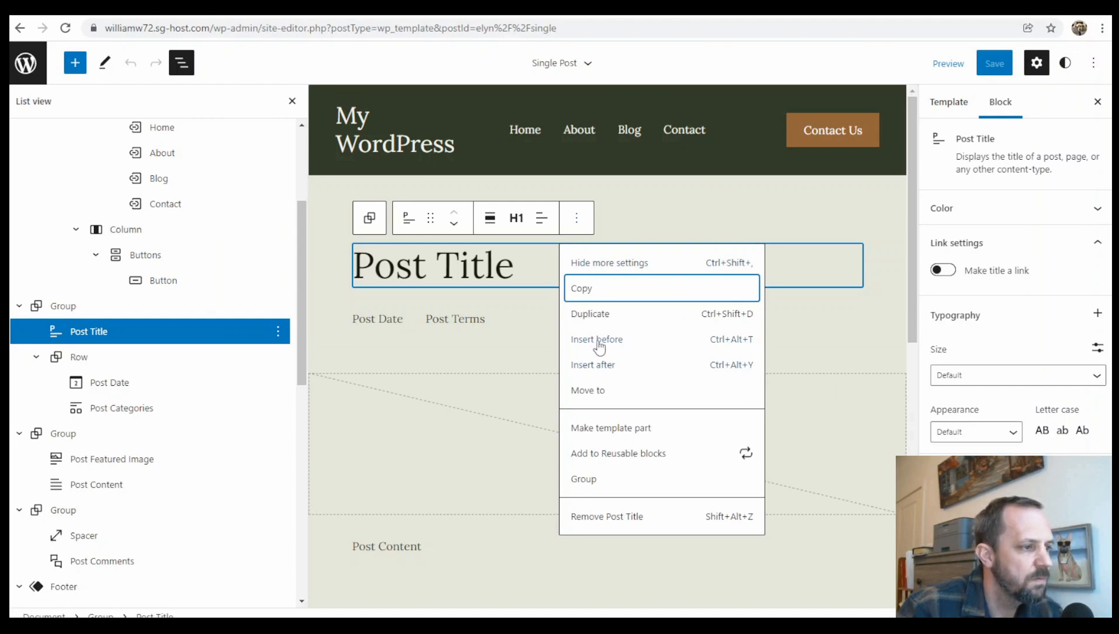
pyautogui.click(602, 364)
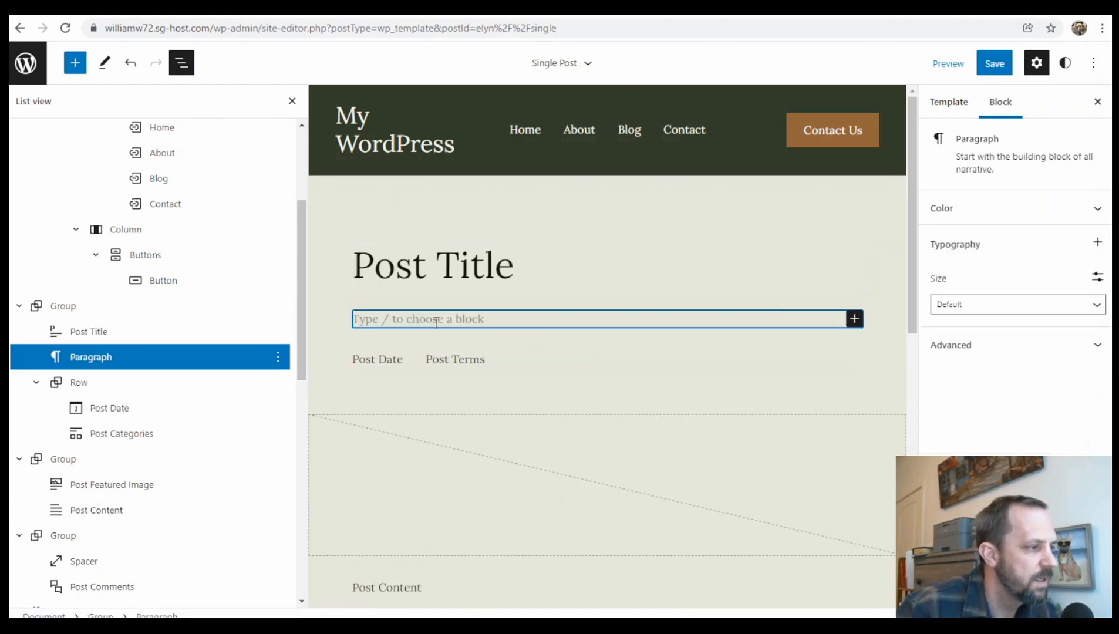
pyautogui.click(854, 319)
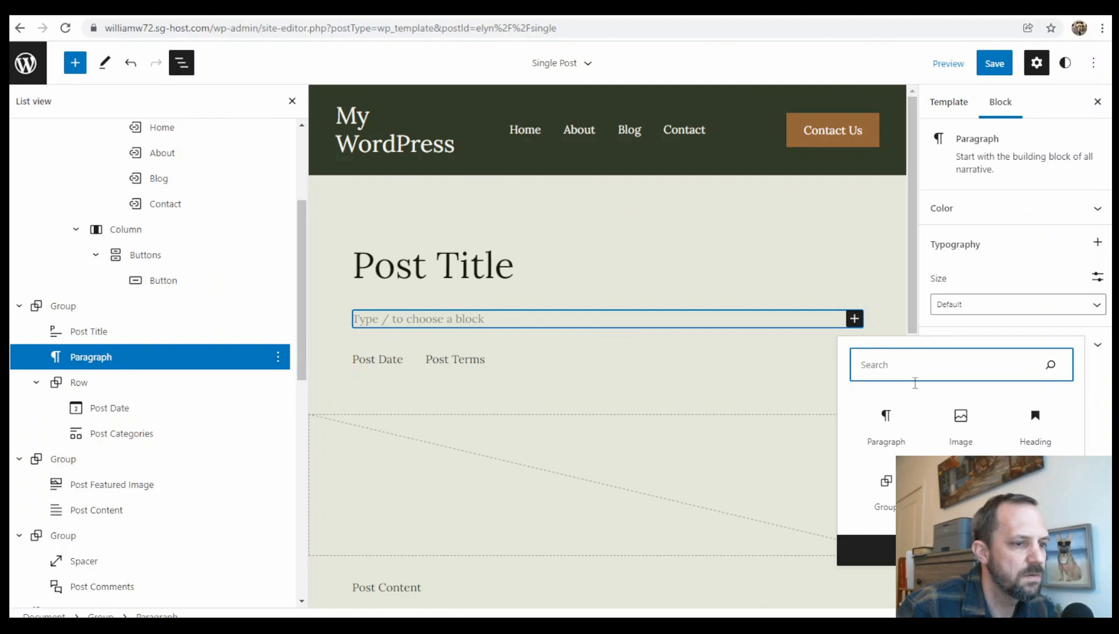
pyautogui.write('pos')
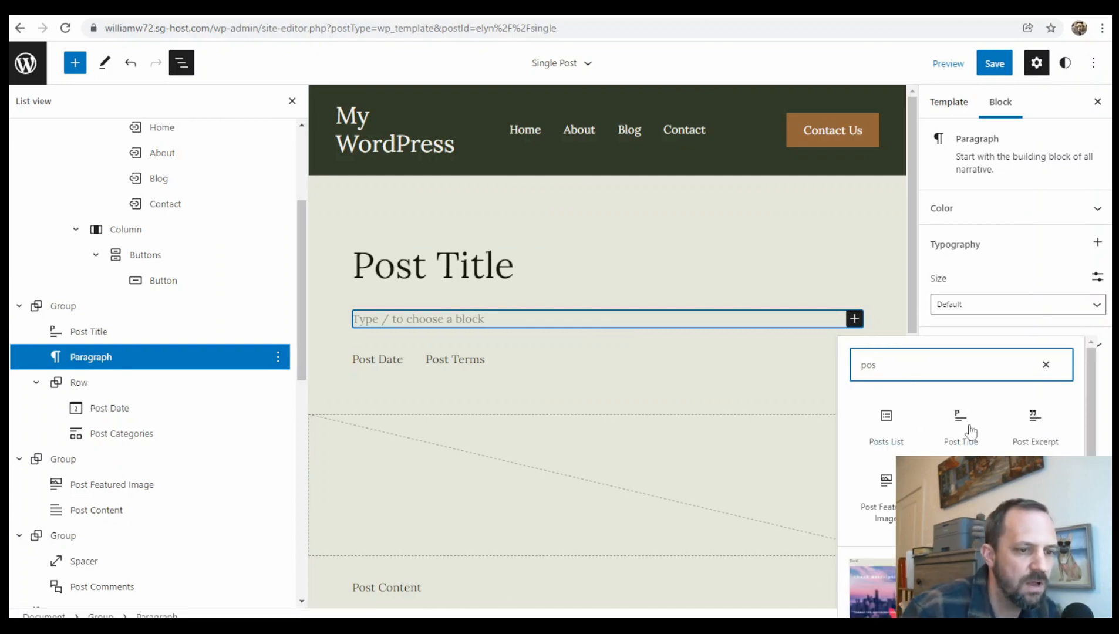
pyautogui.click(1035, 429)
pyautogui.click(1035, 428)
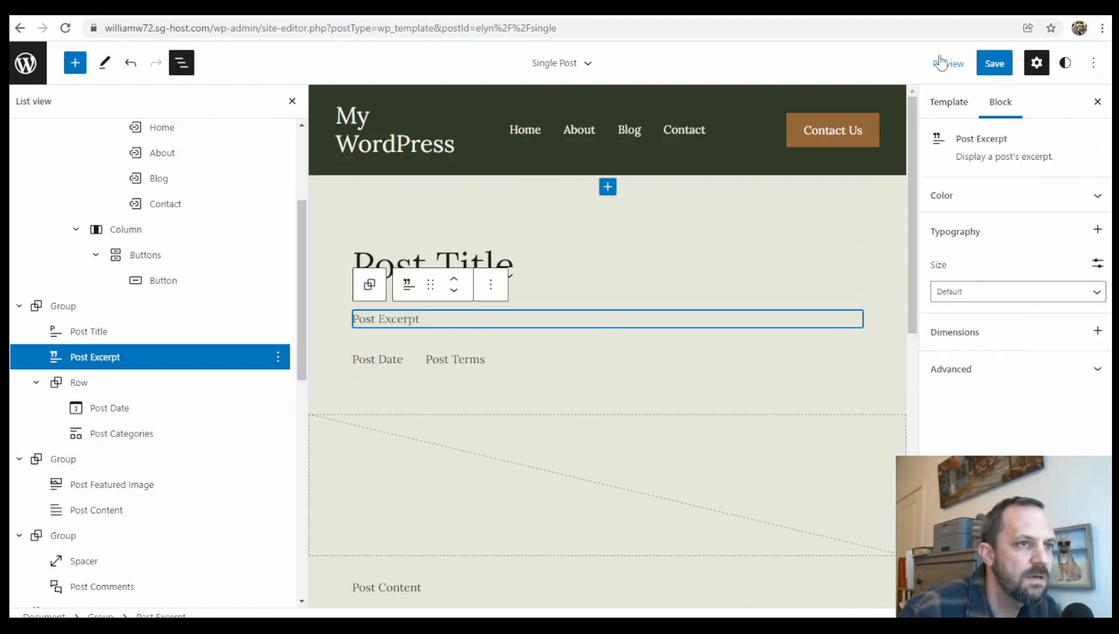
pyautogui.click(997, 64)
pyautogui.click(1003, 63)
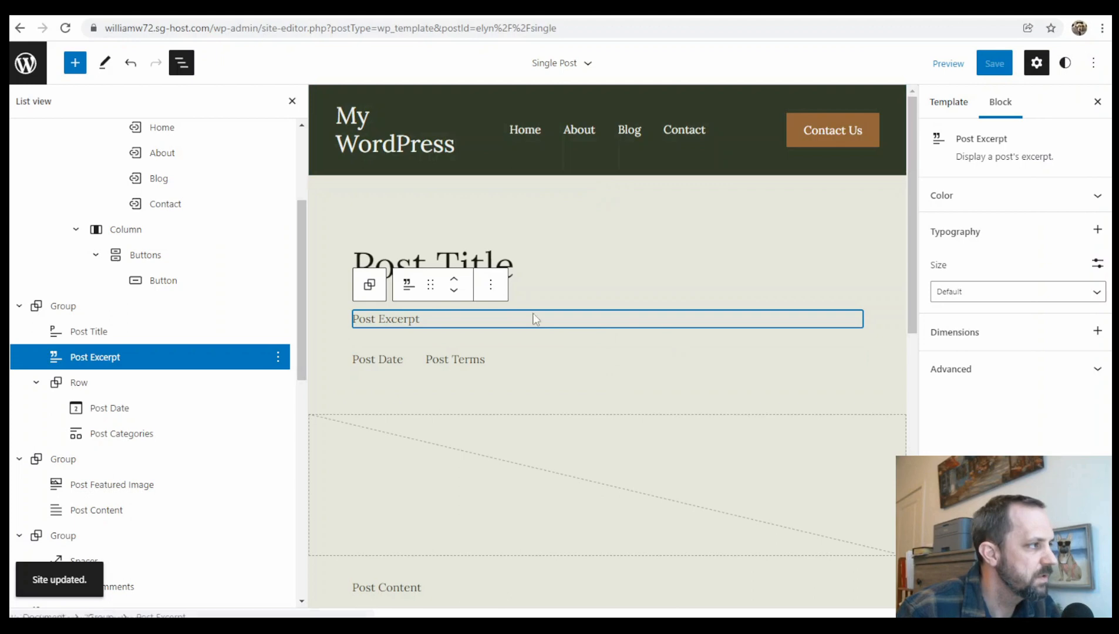
# Leave the site editor and open the live Test1 post from the dashboard's posts list
pyautogui.click(24, 65)
pyautogui.click(54, 118)
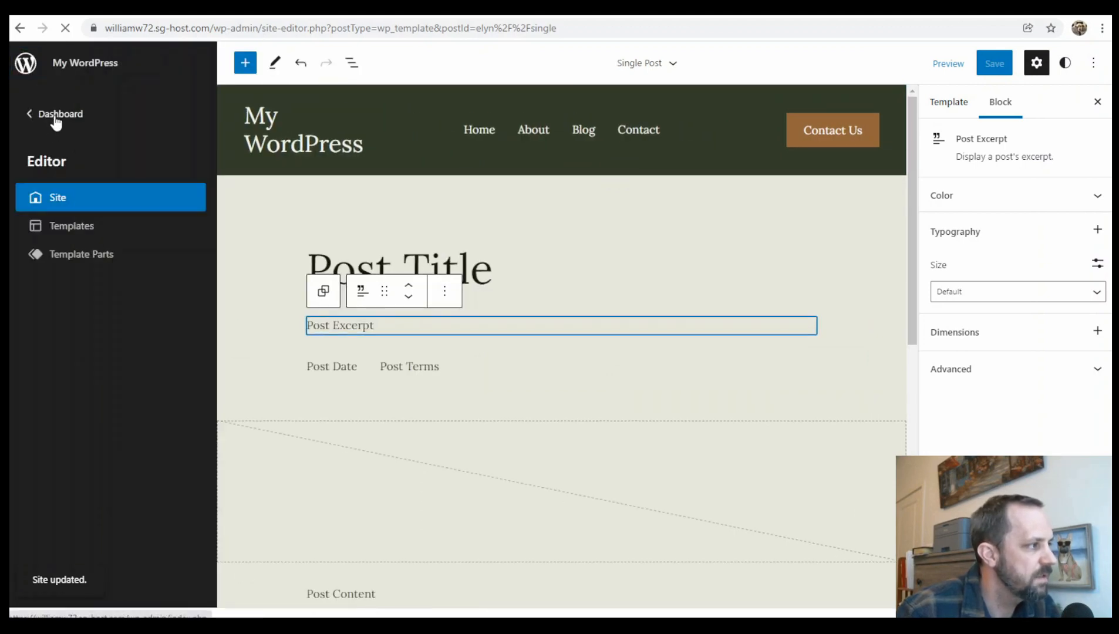
pyautogui.click(49, 169)
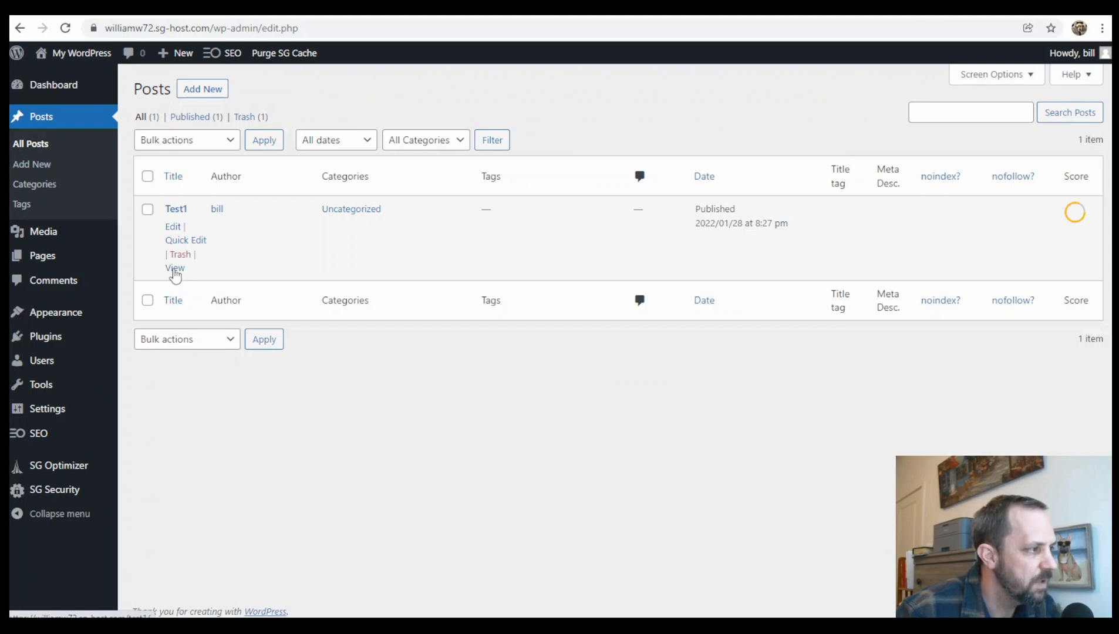
pyautogui.click(174, 269)
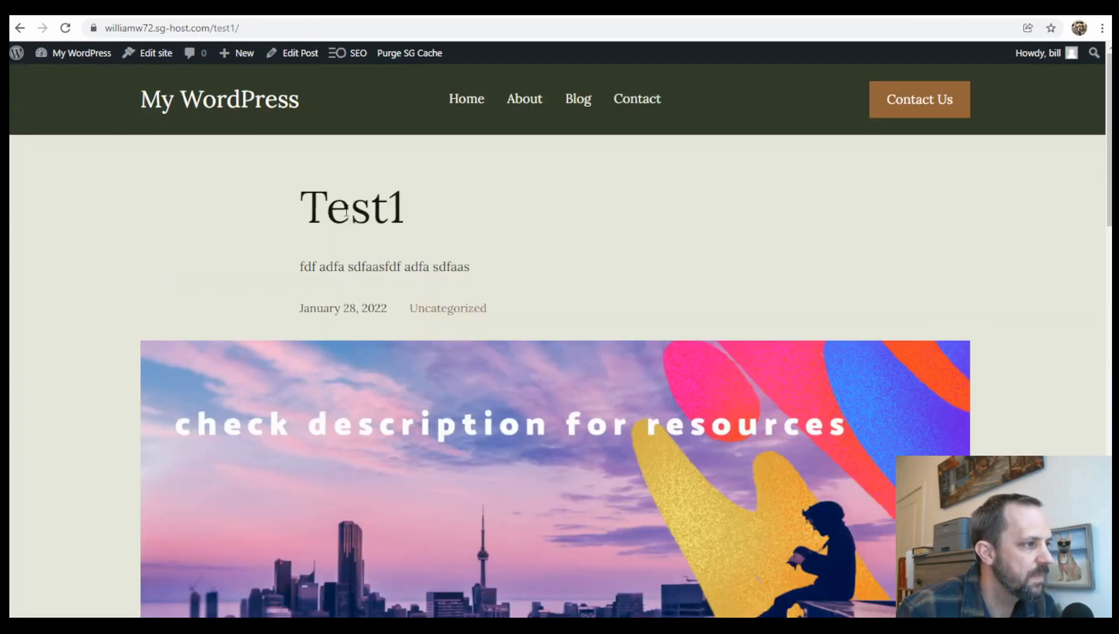
# Check the order of the title, excerpt, date and category above the featured image on the Test1 post
pyautogui.moveTo(306, 205); pyautogui.dragTo(415, 207)
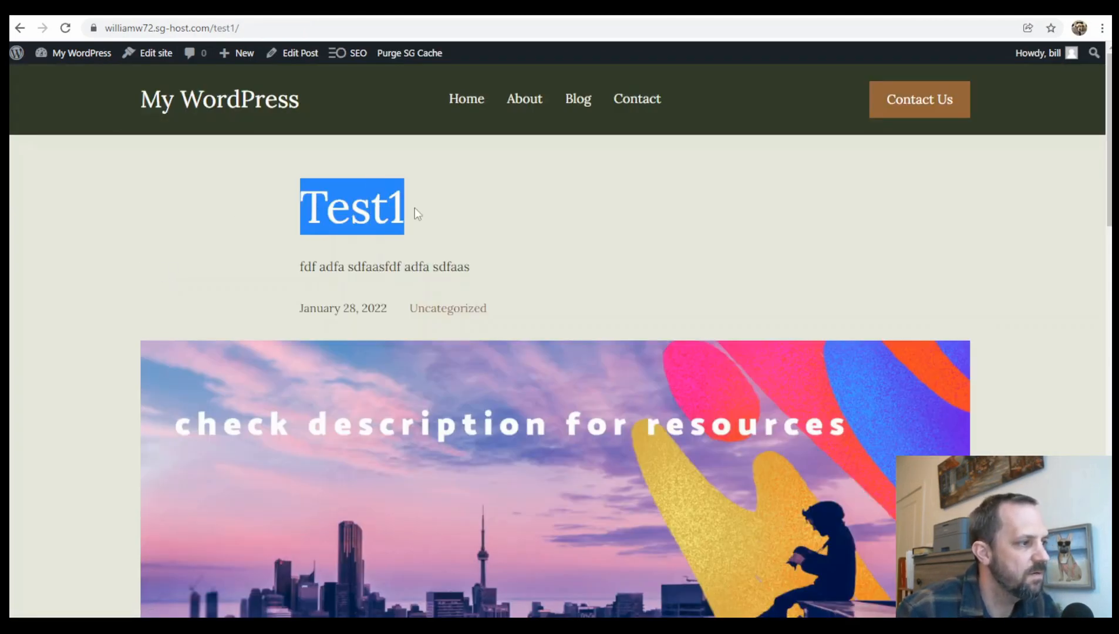
pyautogui.click(308, 268)
pyautogui.moveTo(308, 268); pyautogui.dragTo(457, 261)
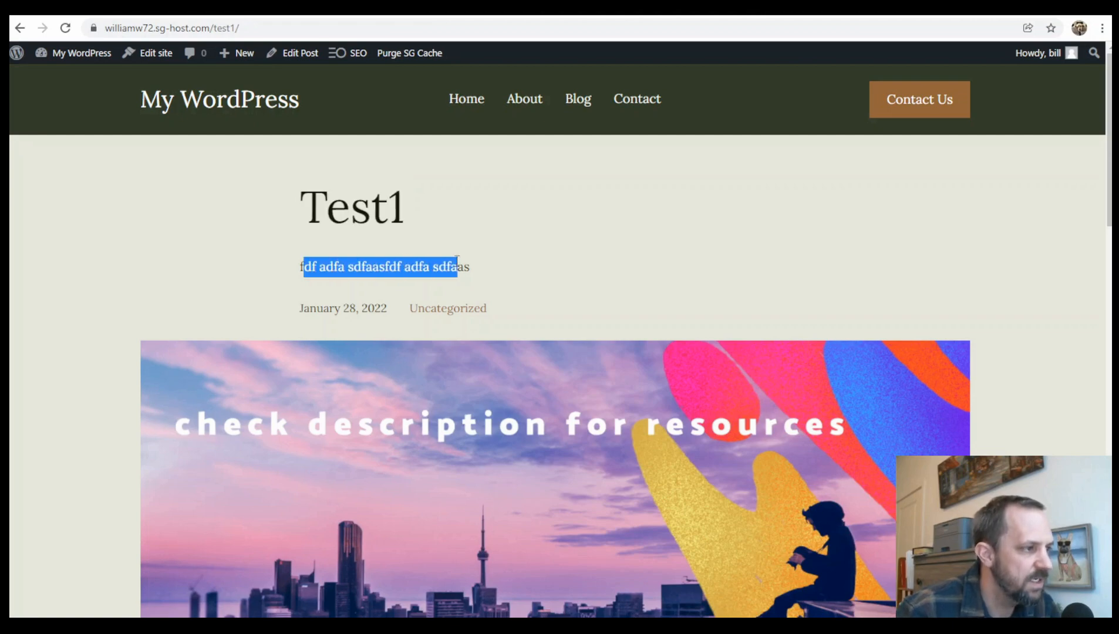
pyautogui.click(371, 272)
pyautogui.moveTo(306, 271); pyautogui.dragTo(463, 268)
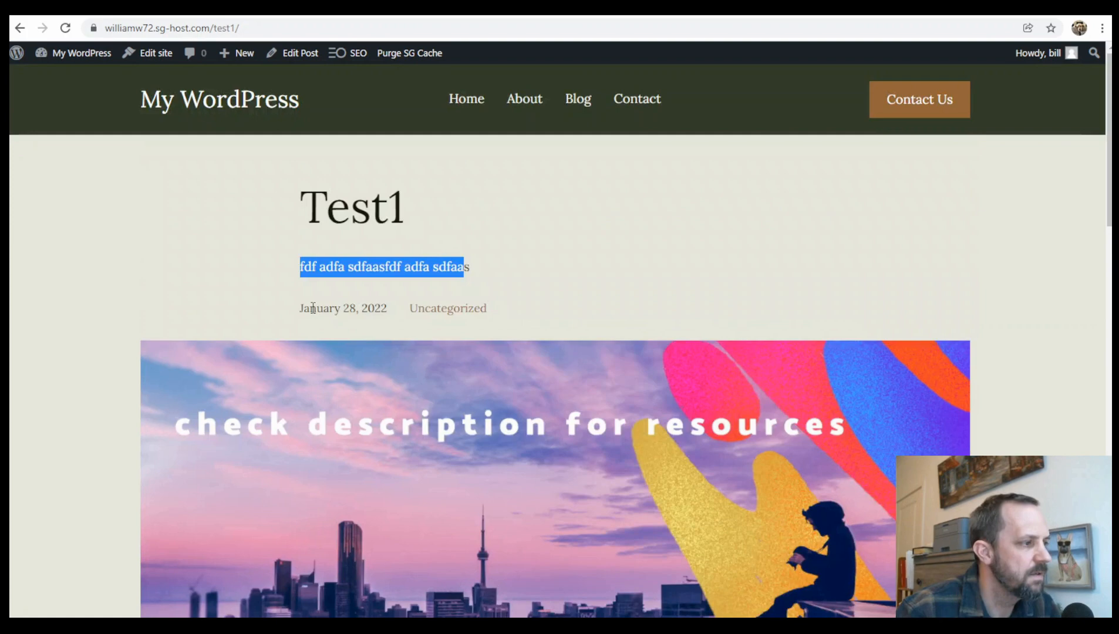
pyautogui.moveTo(313, 308); pyautogui.dragTo(509, 302)
pyautogui.click(555, 293)
pyautogui.scroll(-2, 556, 293)
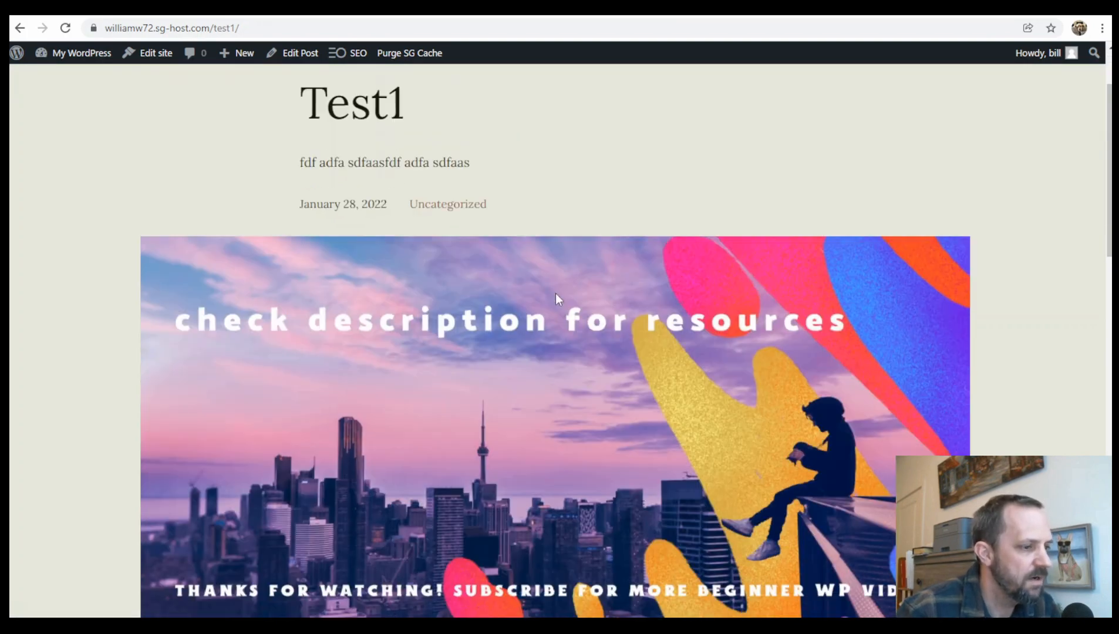
# Review the live Test1 post from header to comment form, comparing the featured image's width with the body text and inline image
pyautogui.scroll(-15, 555, 293)
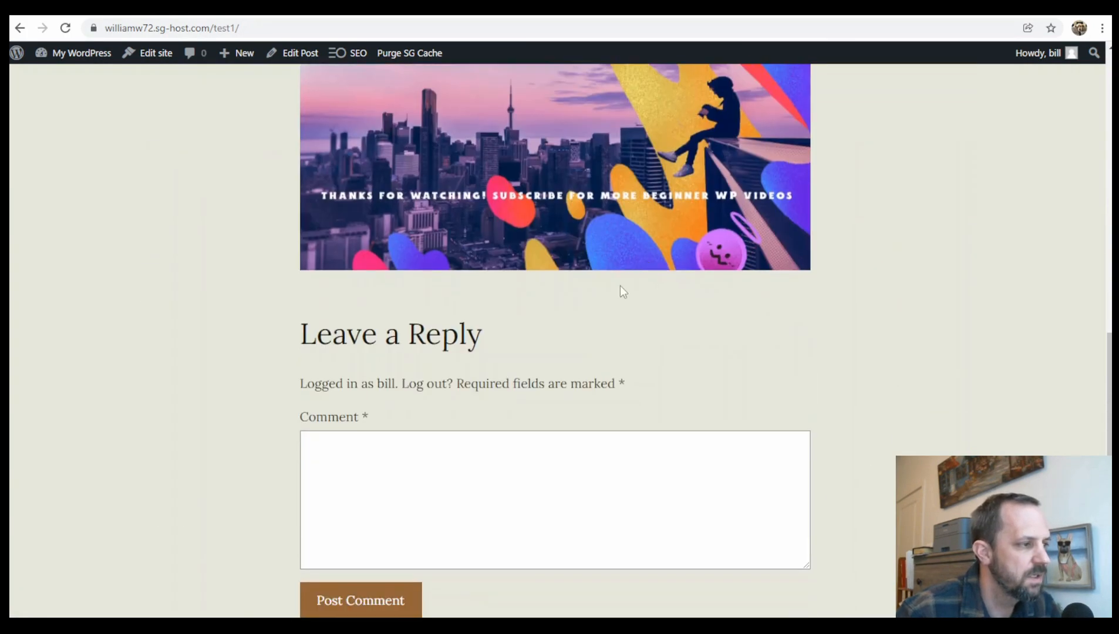
pyautogui.scroll(6, 623, 292)
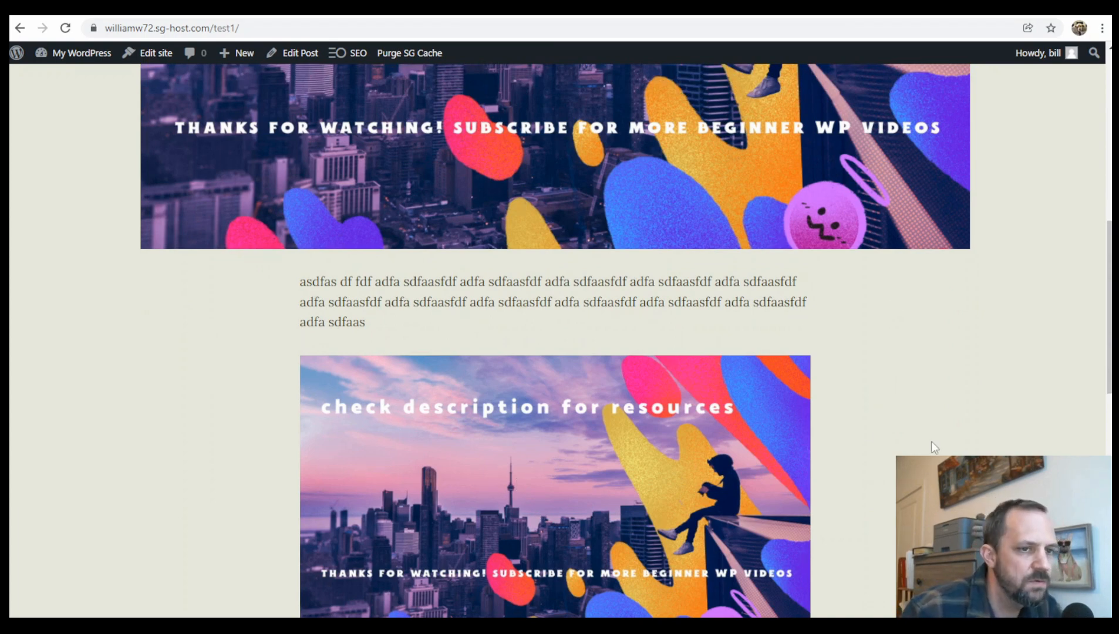
pyautogui.scroll(6, 931, 441)
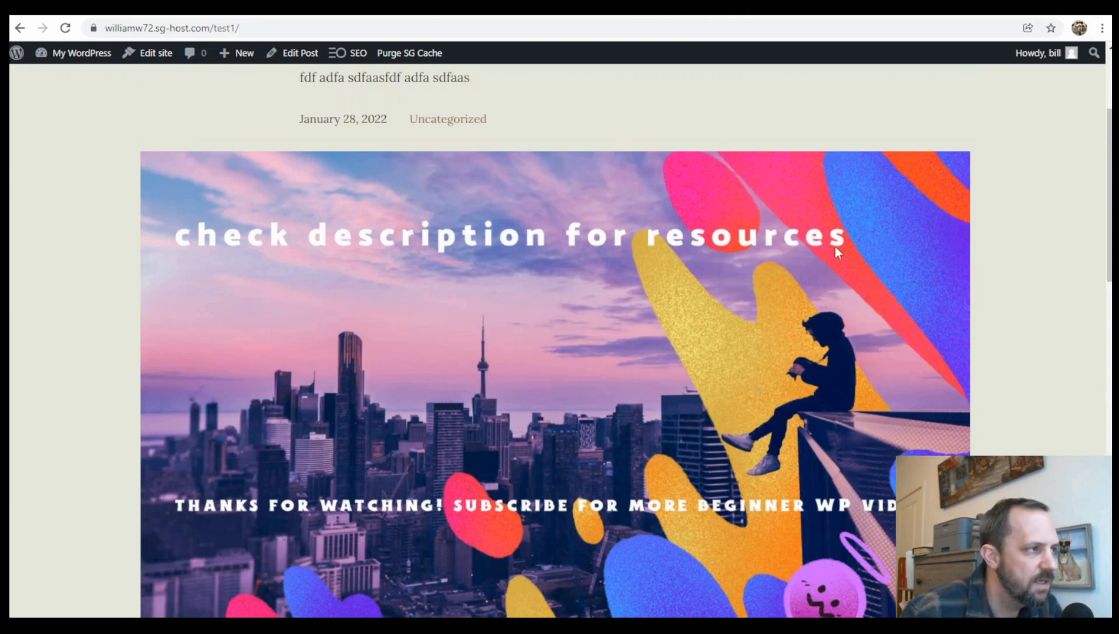
pyautogui.scroll(3, 838, 252)
pyautogui.scroll(-6, 746, 235)
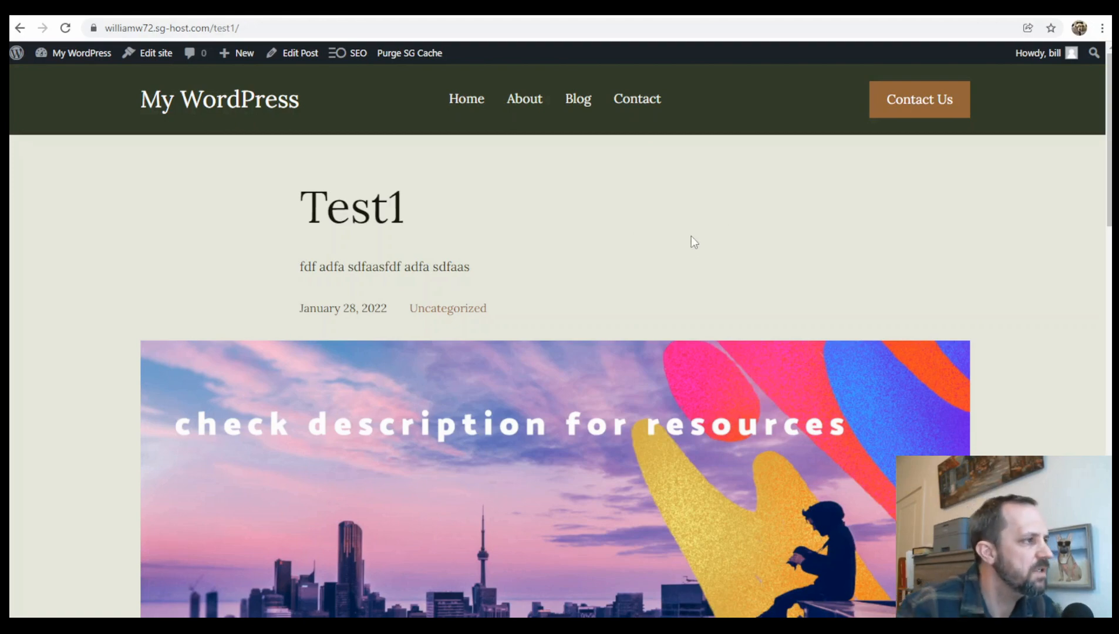
pyautogui.scroll(-3, 694, 232)
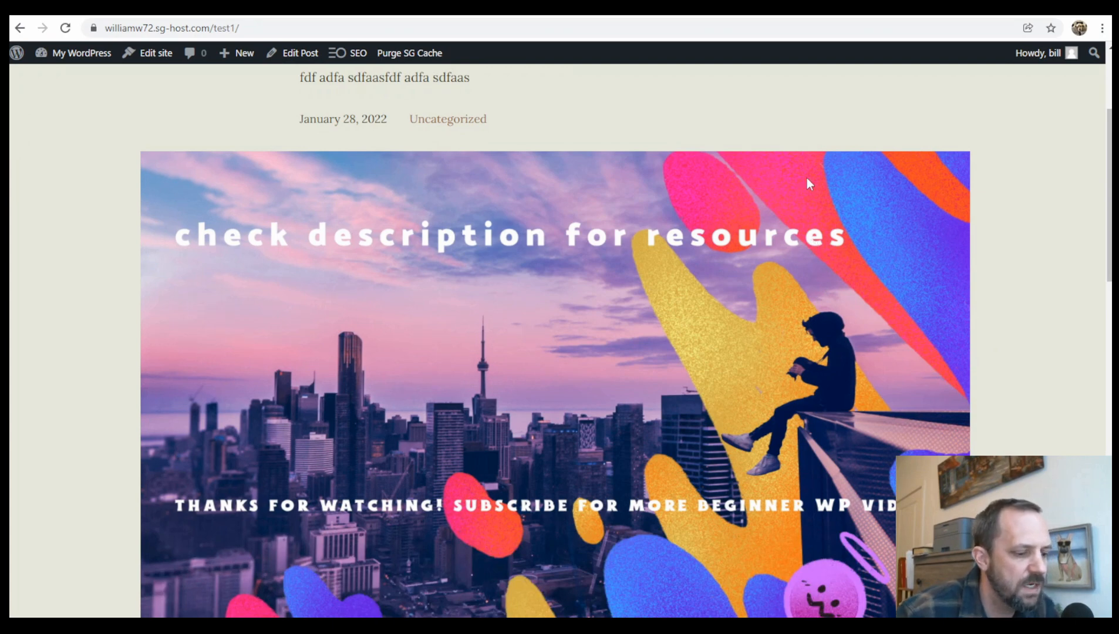
pyautogui.scroll(-3, 807, 177)
pyautogui.scroll(3, 1008, 286)
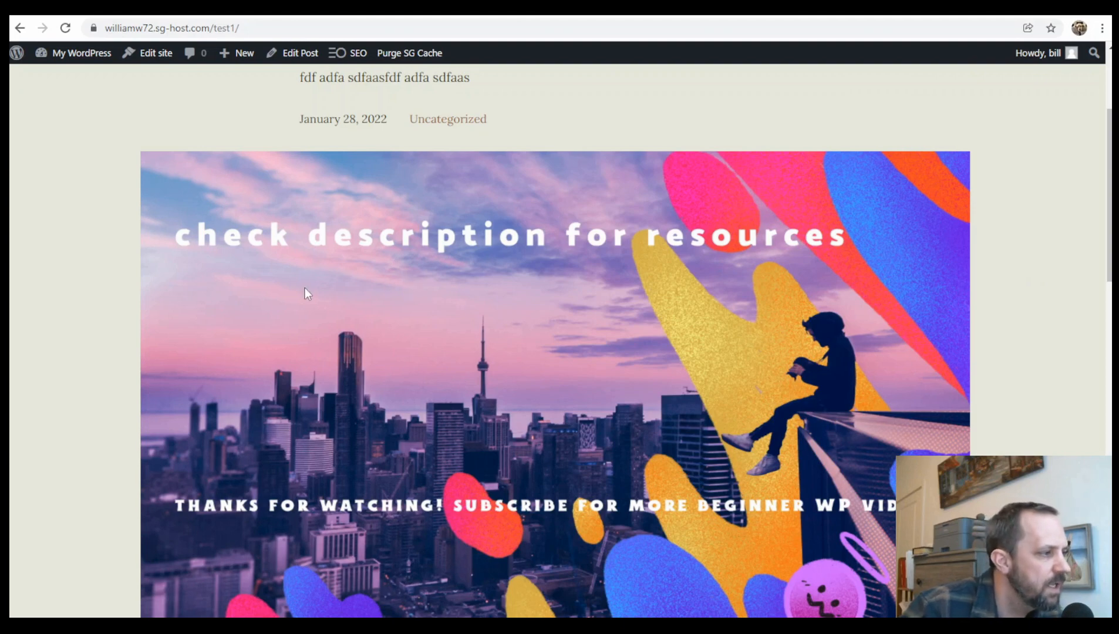
pyautogui.scroll(-12, 787, 341)
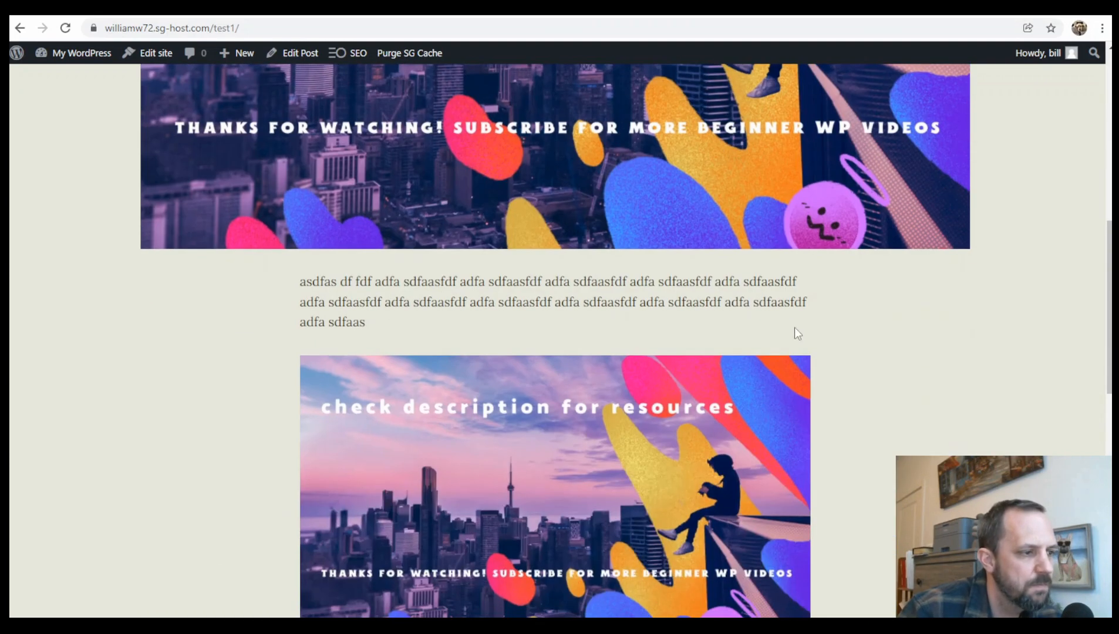
pyautogui.scroll(6, 805, 323)
pyautogui.scroll(6, 817, 340)
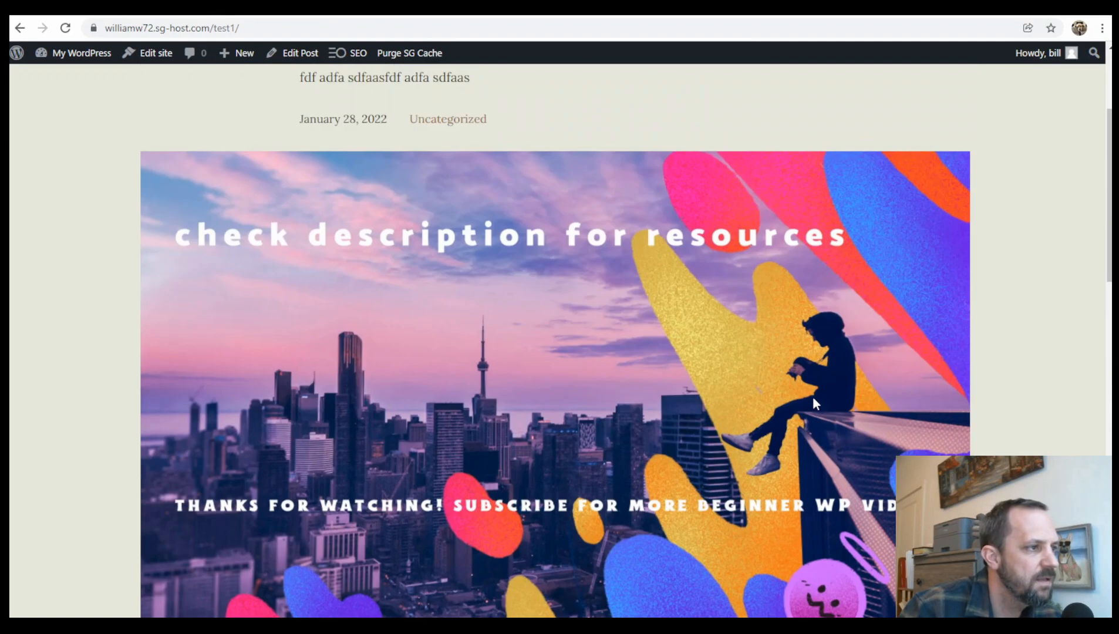